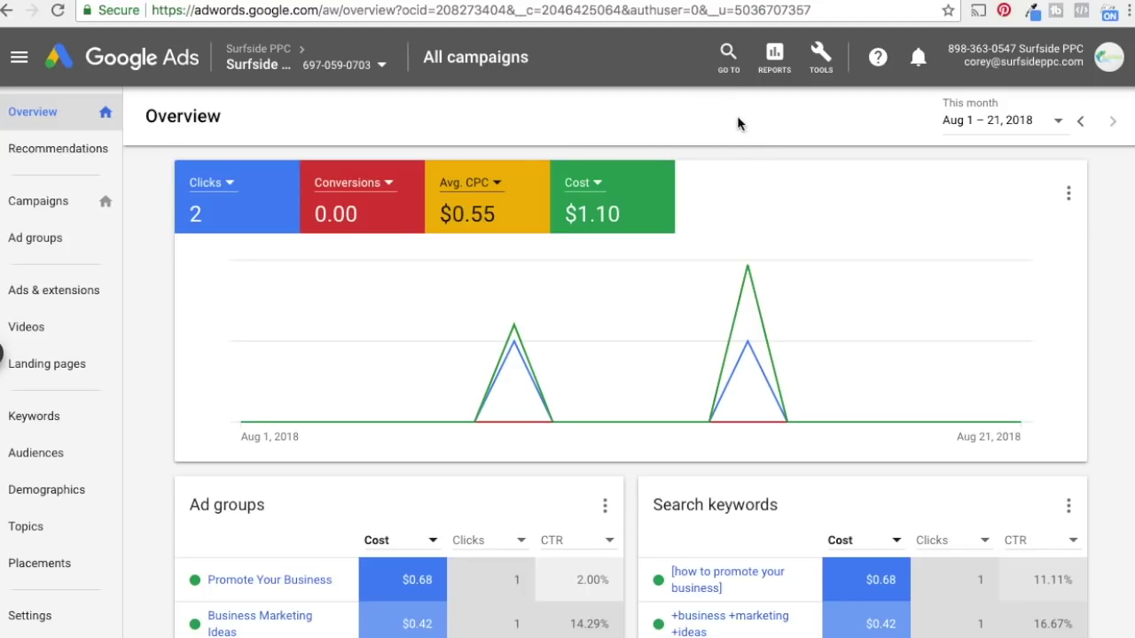
Open Keyword Planner and get keyword ideas for "car insurance"
{"action": "left_click", "coordinate": [822, 60]}
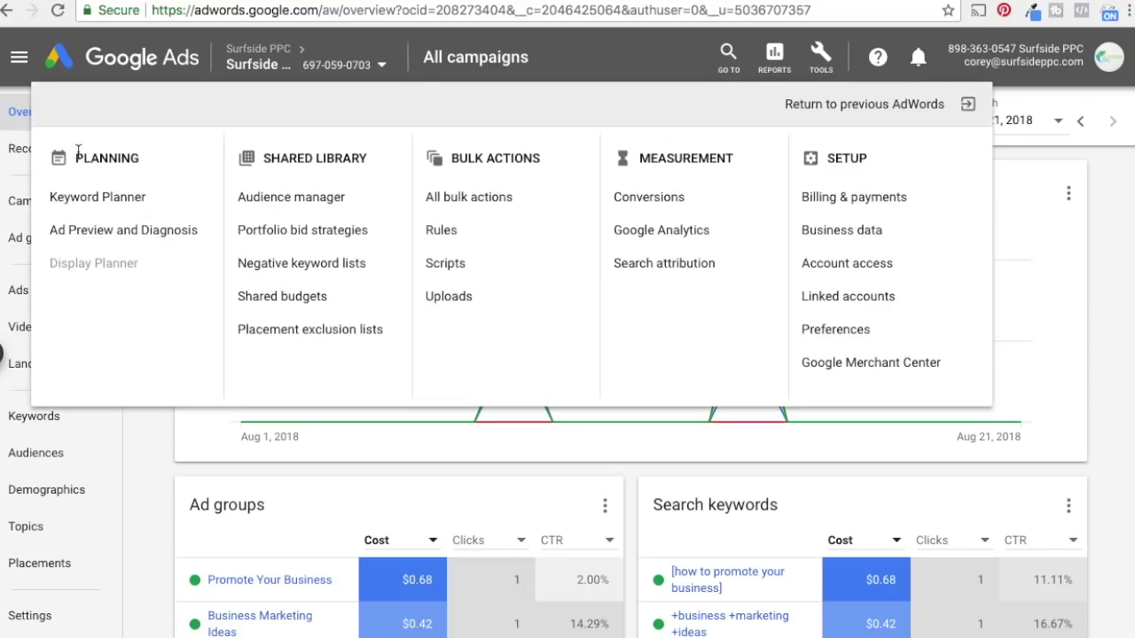
{"action": "left_click", "coordinate": [93, 201]}
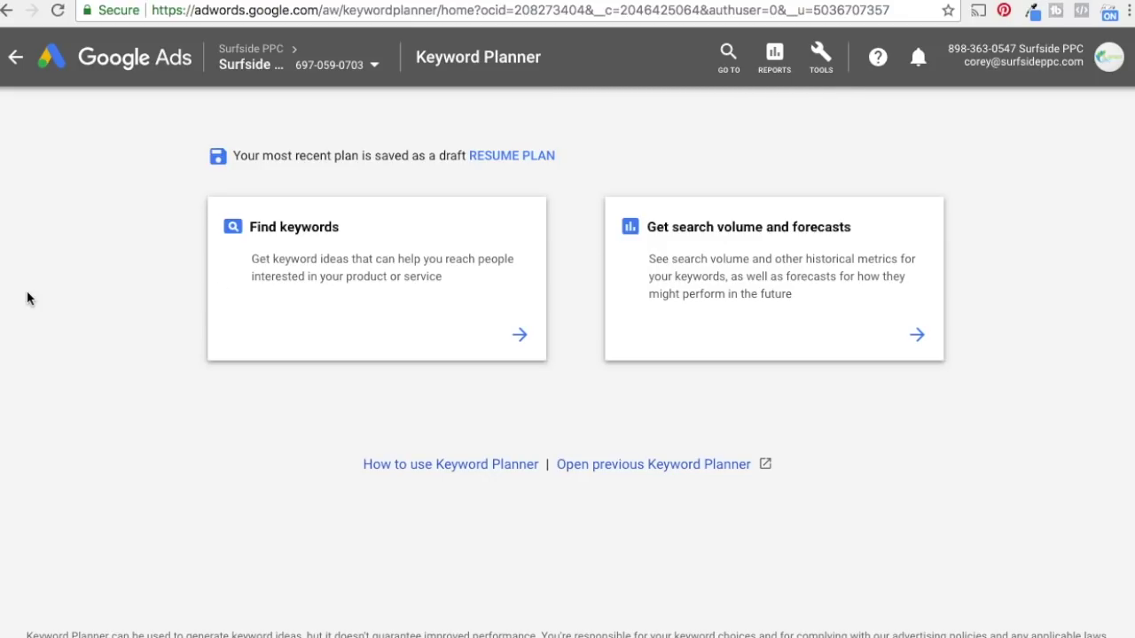
{"action": "left_click", "coordinate": [313, 1]}
{"action": "left_click", "coordinate": [469, 293]}
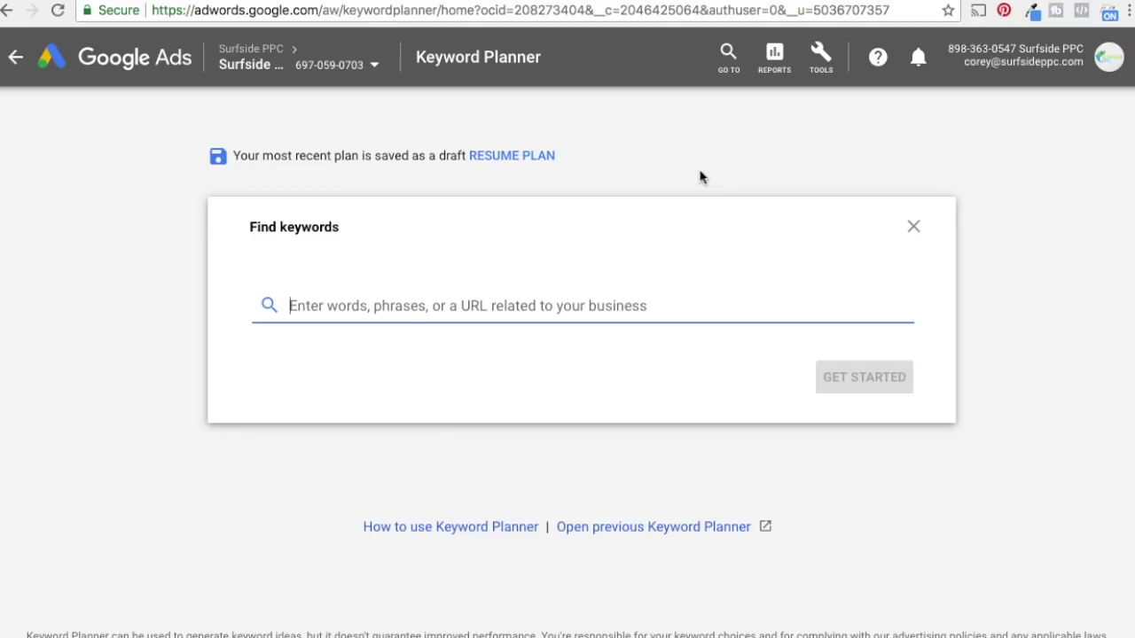
{"action": "type", "text": "car insurance"}
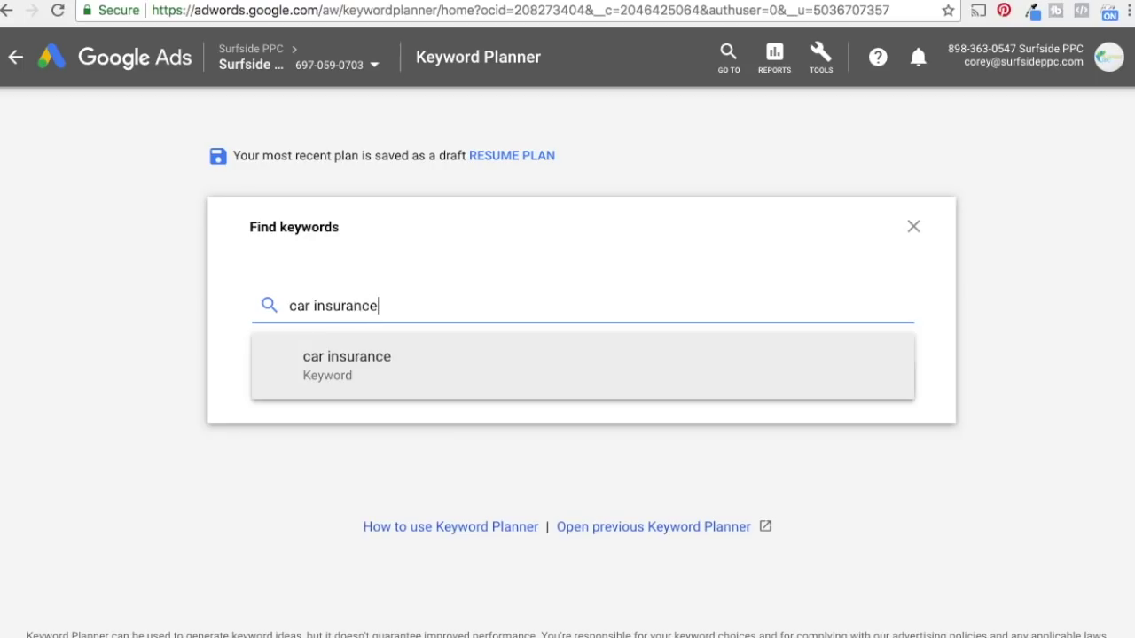
{"action": "key", "text": "Return"}
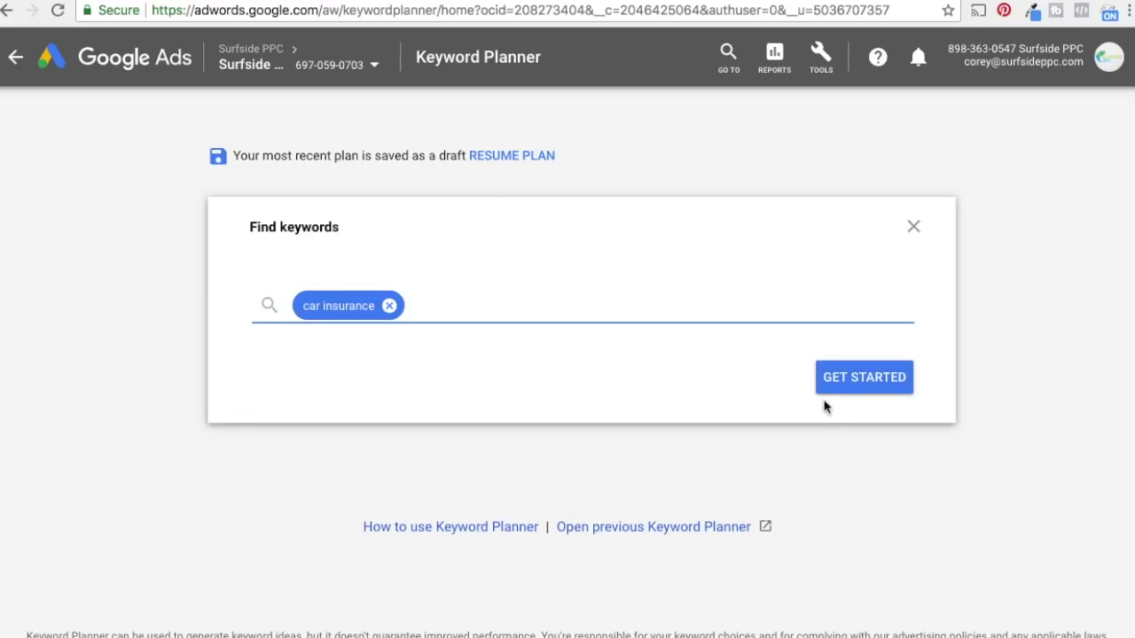
{"action": "left_click", "coordinate": [856, 393]}
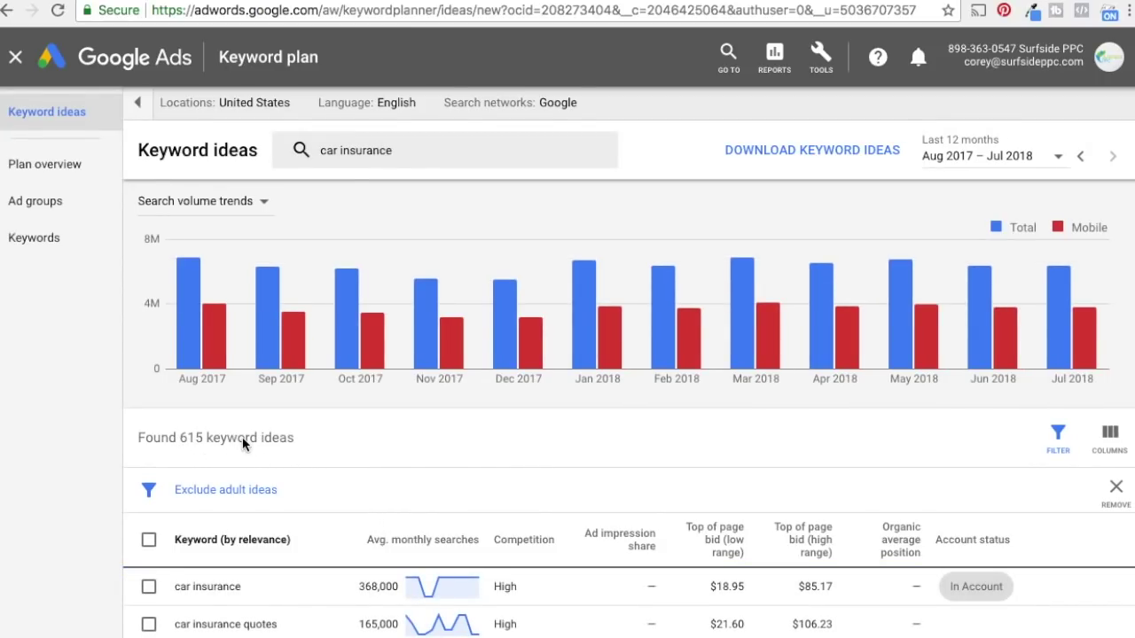
Examine the car insurance keyword ideas, including their monthly searches, competition, ad impression share, top-of-page bids and organic average position
{"action": "scroll", "coordinate": [266, 369], "scroll_direction": "down", "scroll_amount": 3}
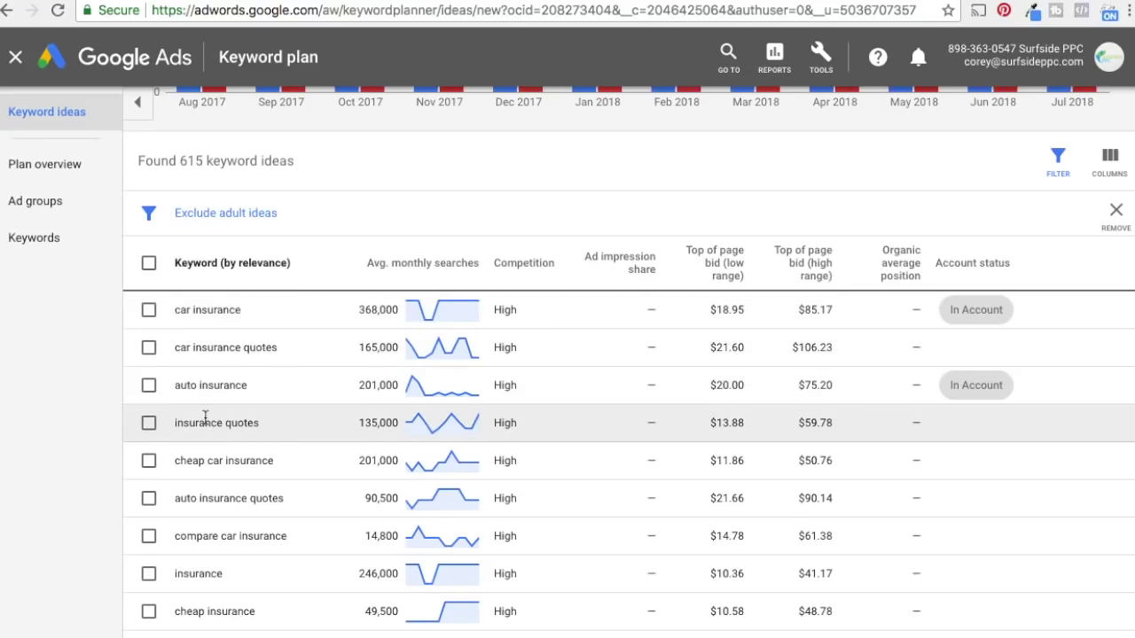
{"action": "scroll", "coordinate": [332, 385], "scroll_direction": "up", "scroll_amount": 3}
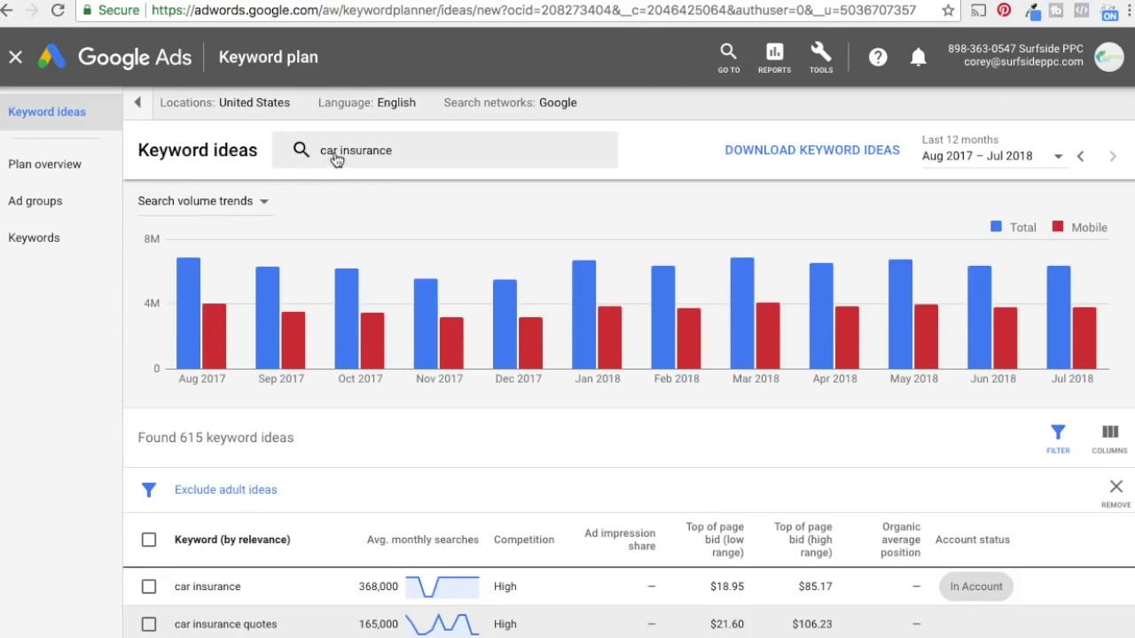
{"action": "scroll", "coordinate": [707, 523], "scroll_direction": "down", "scroll_amount": 4}
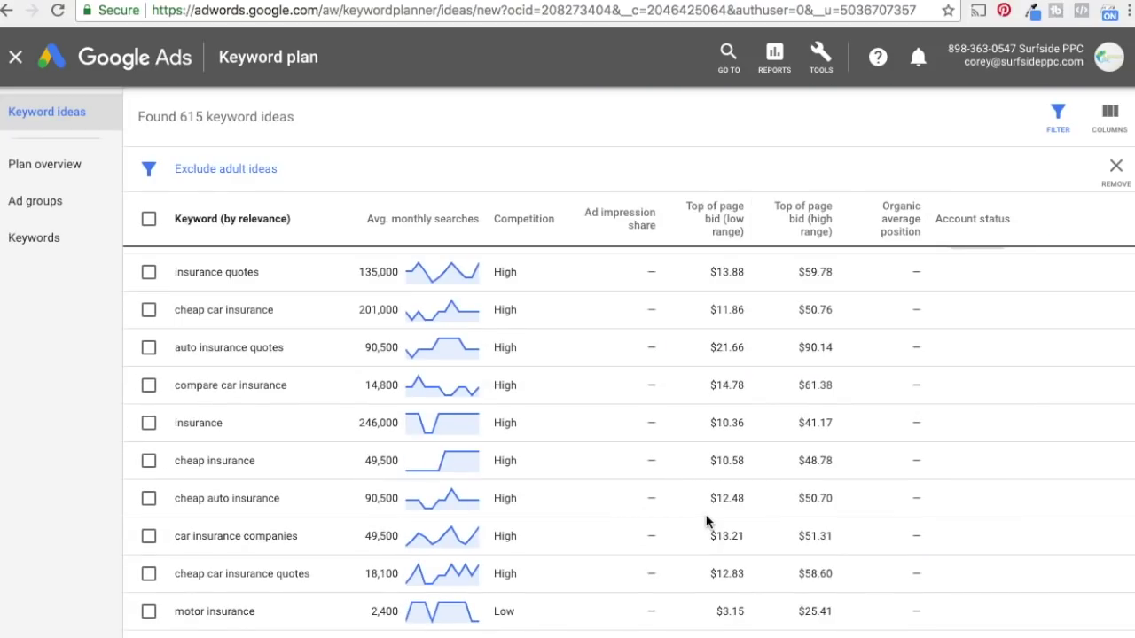
{"action": "scroll", "coordinate": [417, 364], "scroll_direction": "up", "scroll_amount": 2}
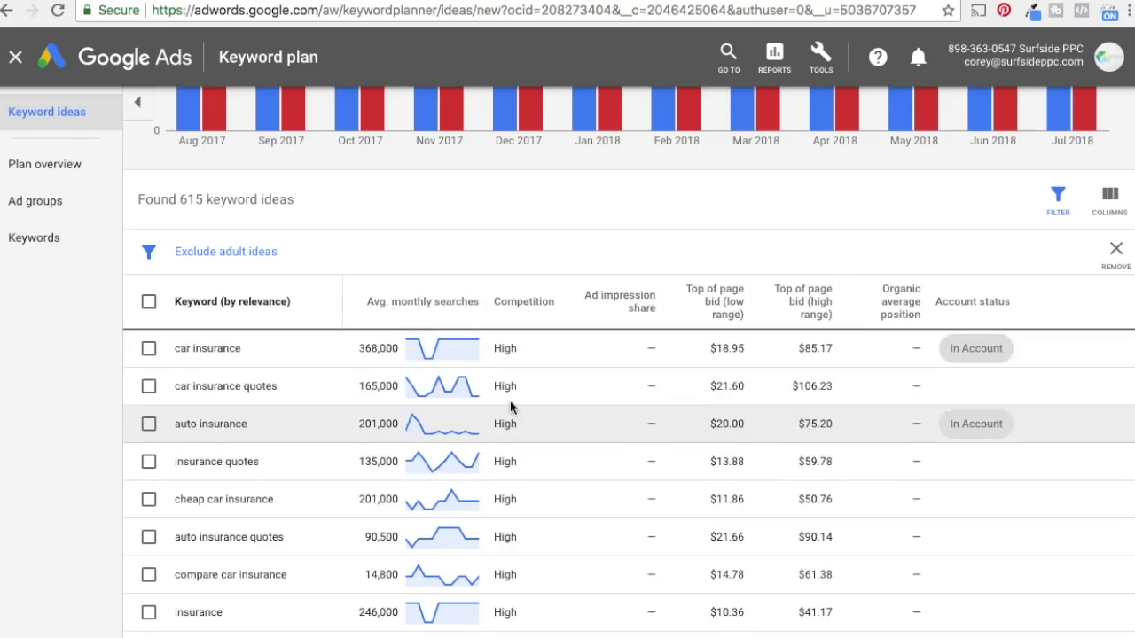
{"action": "mouse_move", "coordinate": [643, 301]}
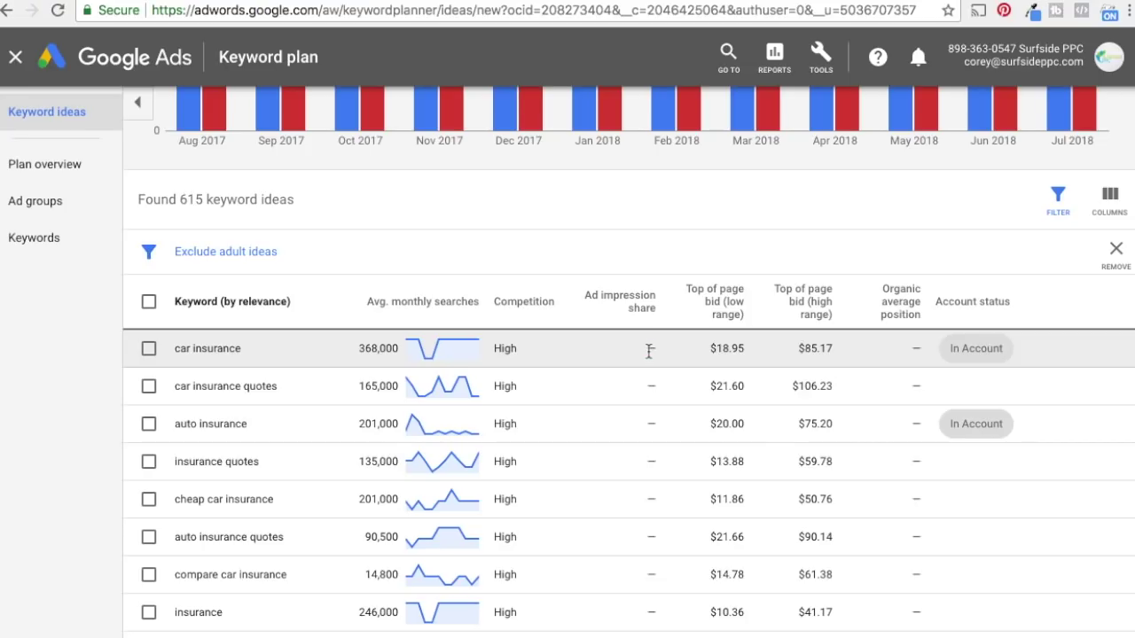
{"action": "mouse_move", "coordinate": [909, 315]}
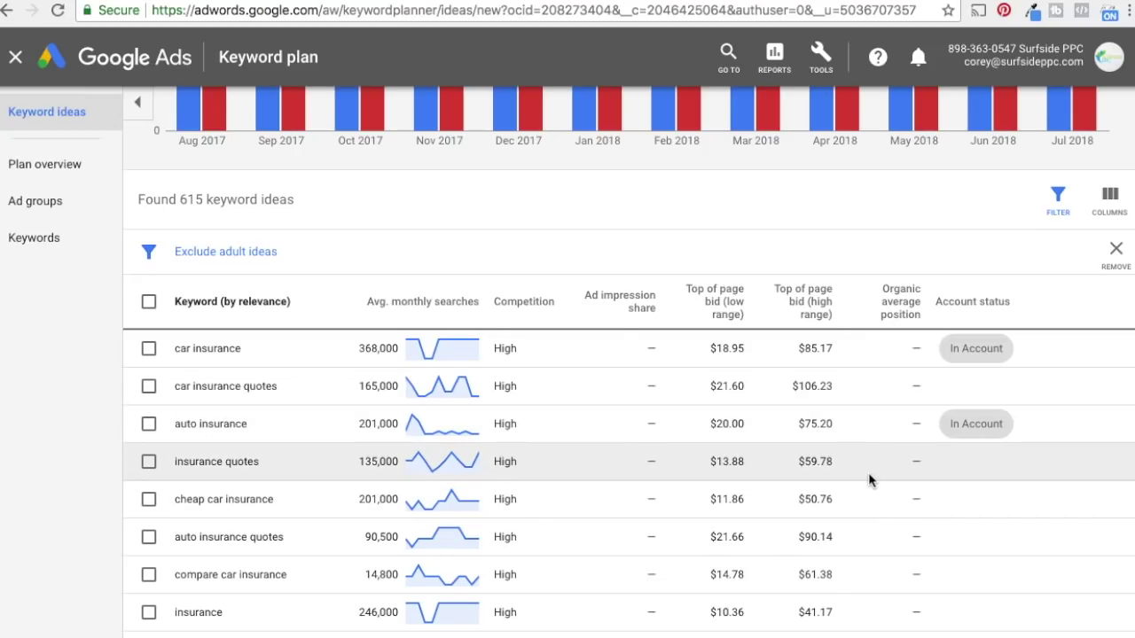
Open the keyword ideas search for a new entry and copy the URL of GEICO's vehicle insurance page
{"action": "scroll", "coordinate": [869, 478], "scroll_direction": "up", "scroll_amount": 3}
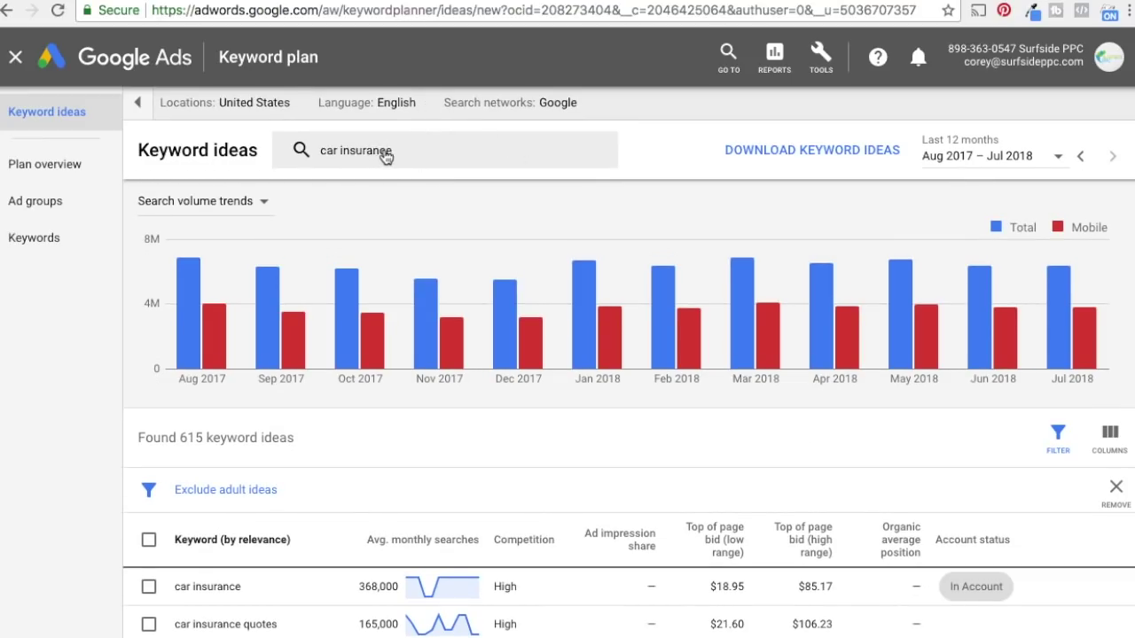
{"action": "left_click", "coordinate": [441, 149]}
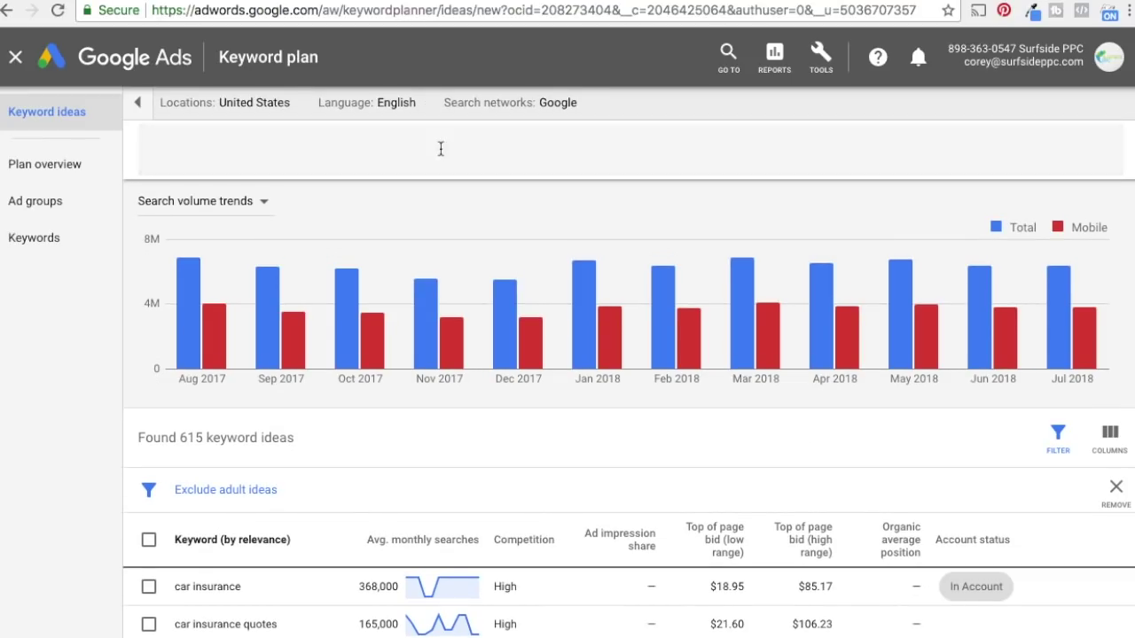
{"action": "left_click", "coordinate": [289, 147]}
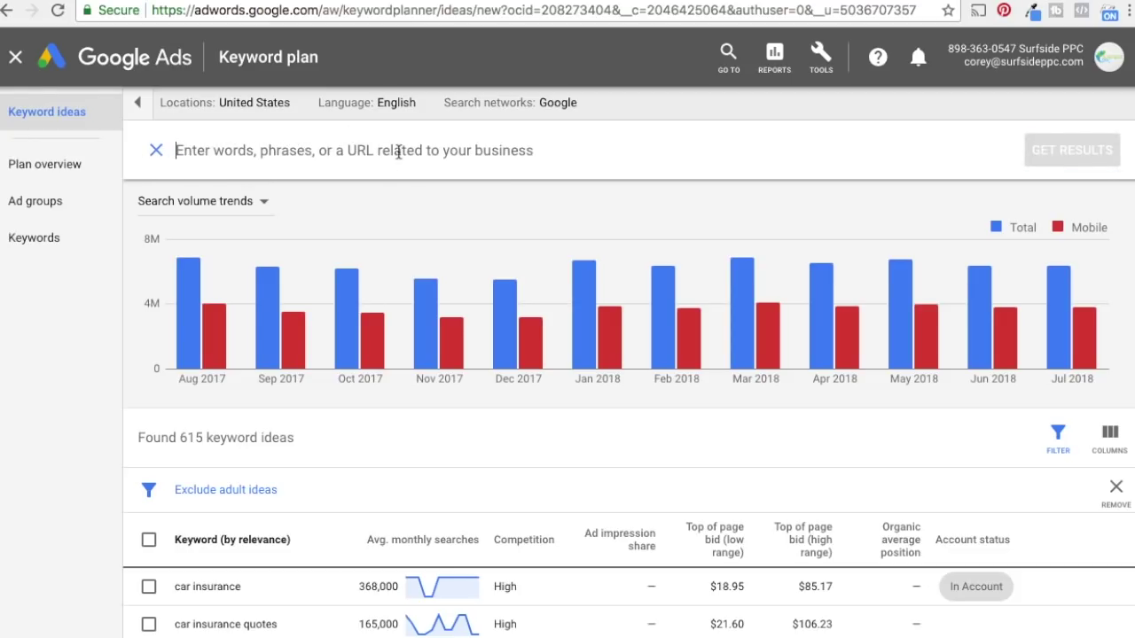
{"action": "key", "text": "ctrl+Tab"}
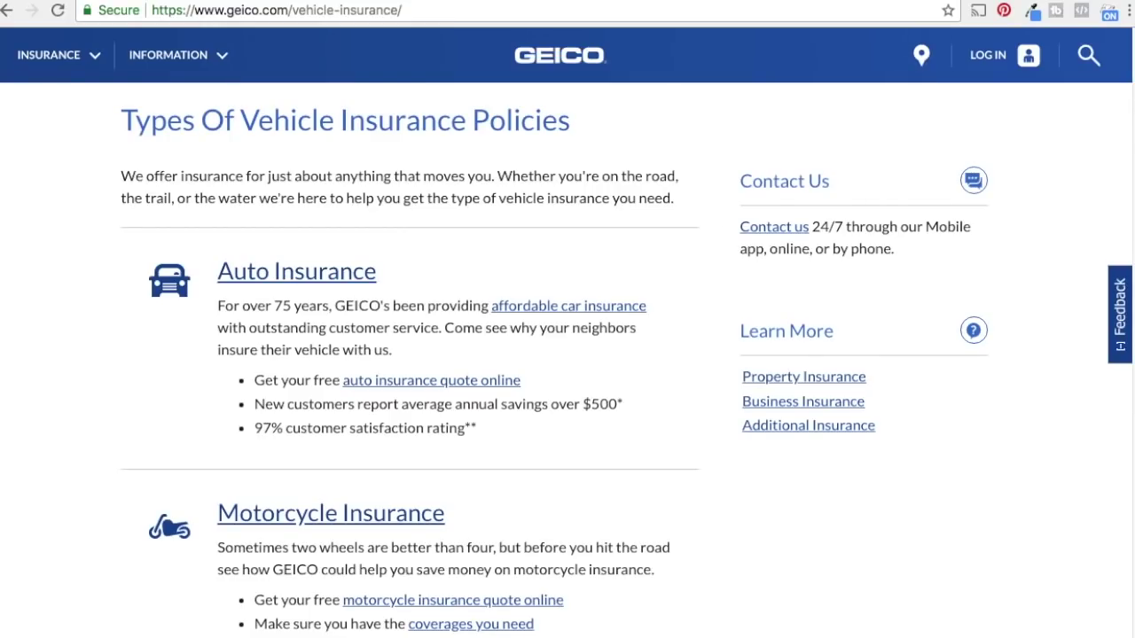
{"action": "left_click", "coordinate": [362, 13]}
{"action": "key", "text": "ctrl+c"}
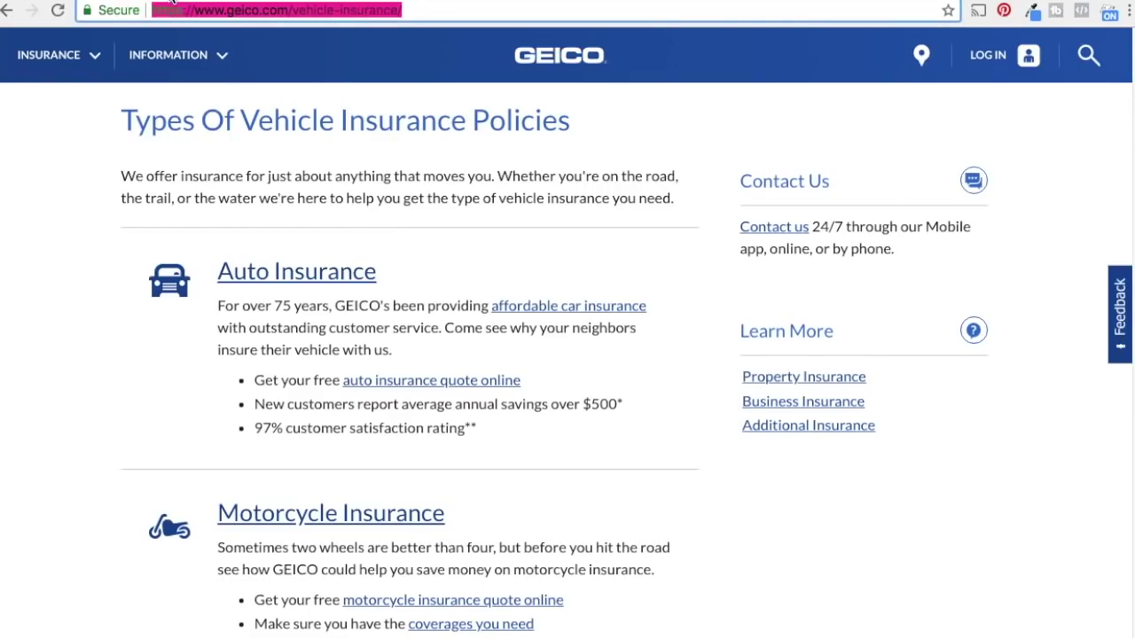
{"action": "key", "text": "ctrl+Tab"}
{"action": "key", "text": "ctrl+v"}
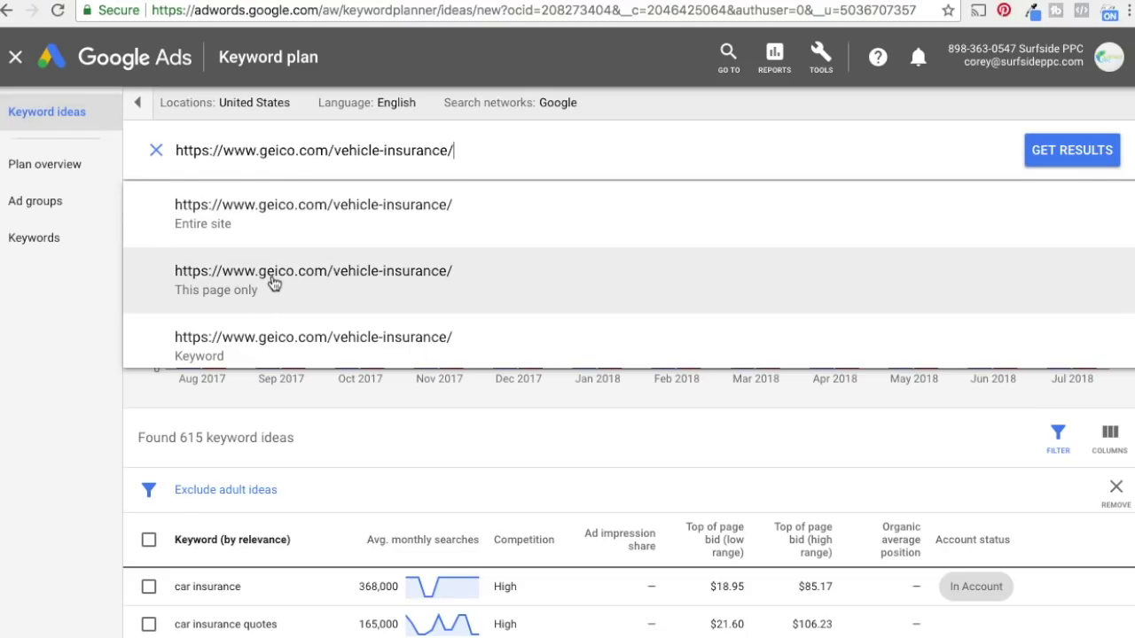
{"action": "left_click", "coordinate": [276, 280]}
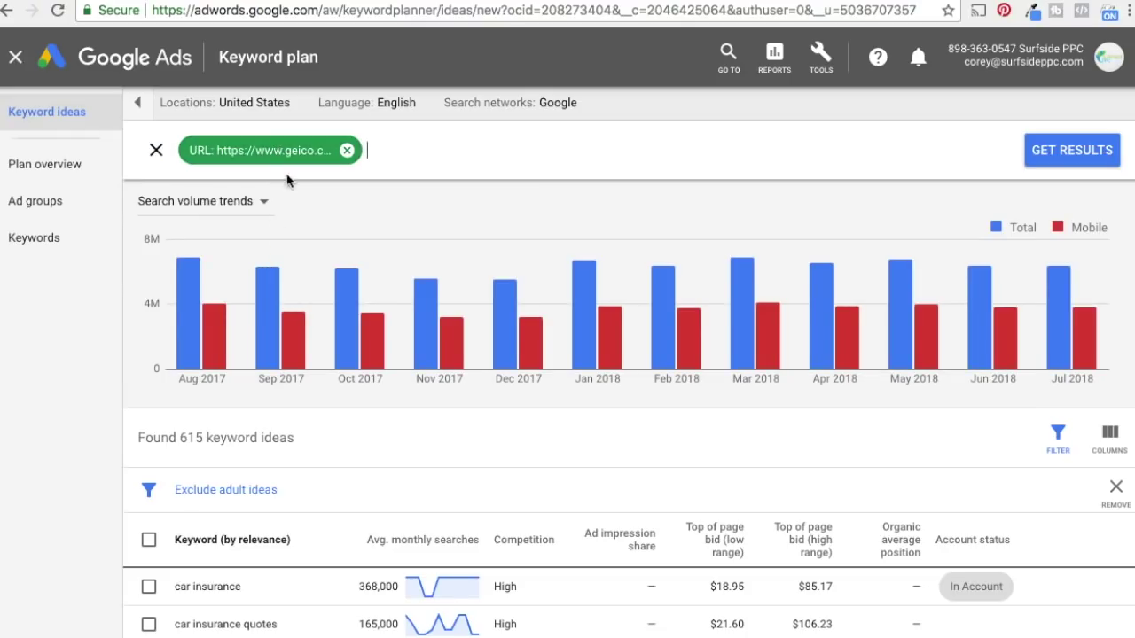
{"action": "left_click", "coordinate": [1062, 159]}
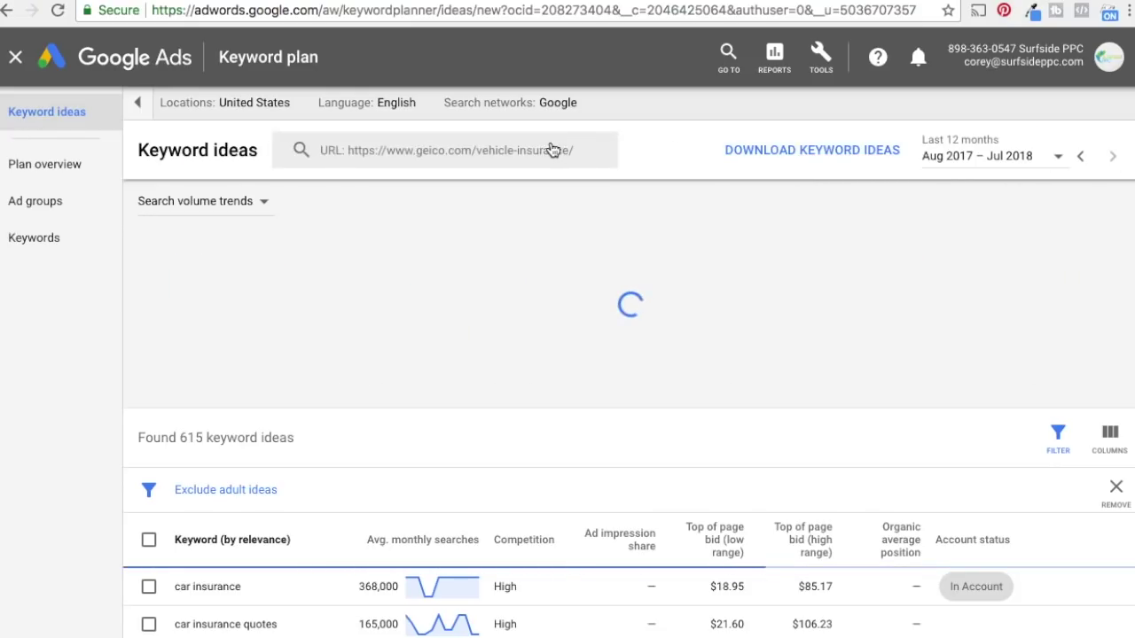
Review the keyword ideas generated from the GEICO vehicle insurance page
{"action": "scroll", "coordinate": [760, 297], "scroll_direction": "down", "scroll_amount": 5}
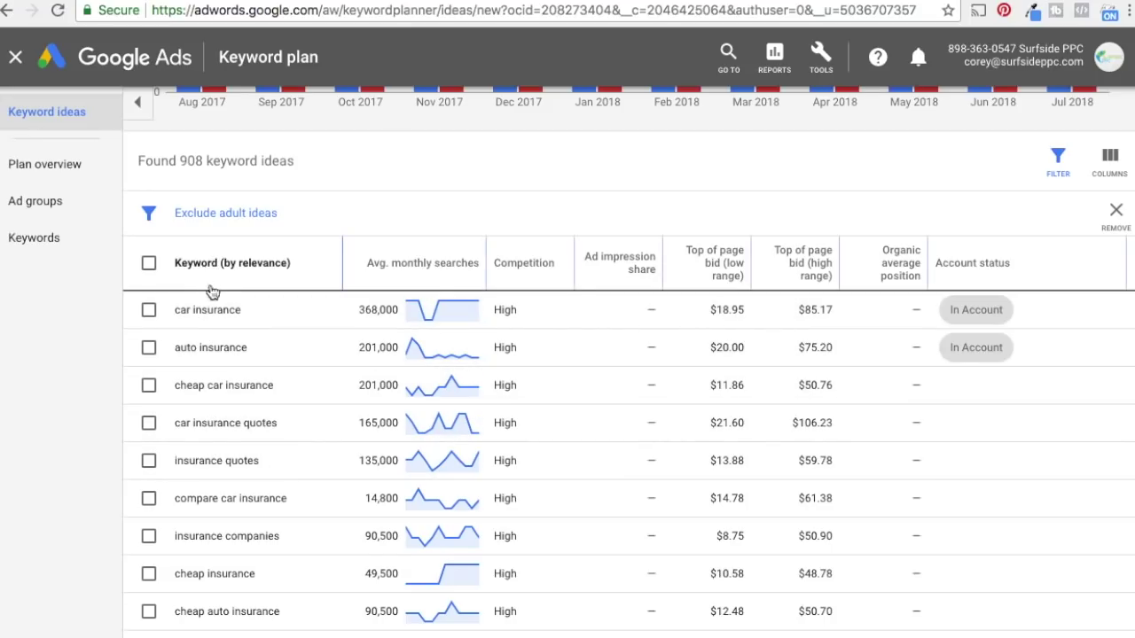
{"action": "scroll", "coordinate": [215, 423], "scroll_direction": "down", "scroll_amount": 1}
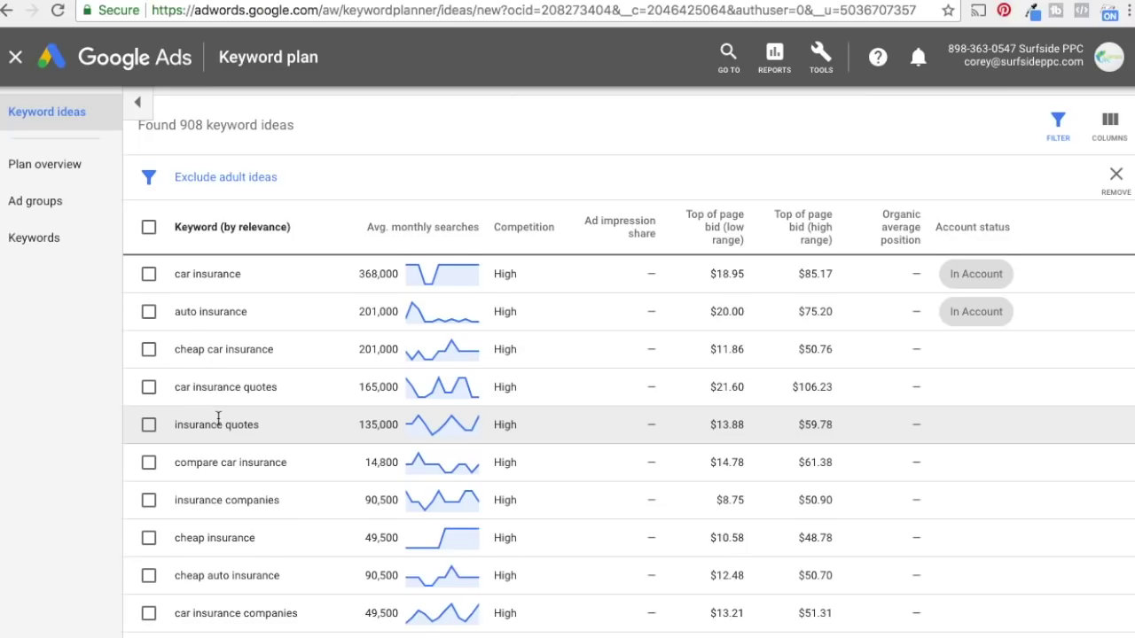
{"action": "scroll", "coordinate": [217, 418], "scroll_direction": "up", "scroll_amount": 5}
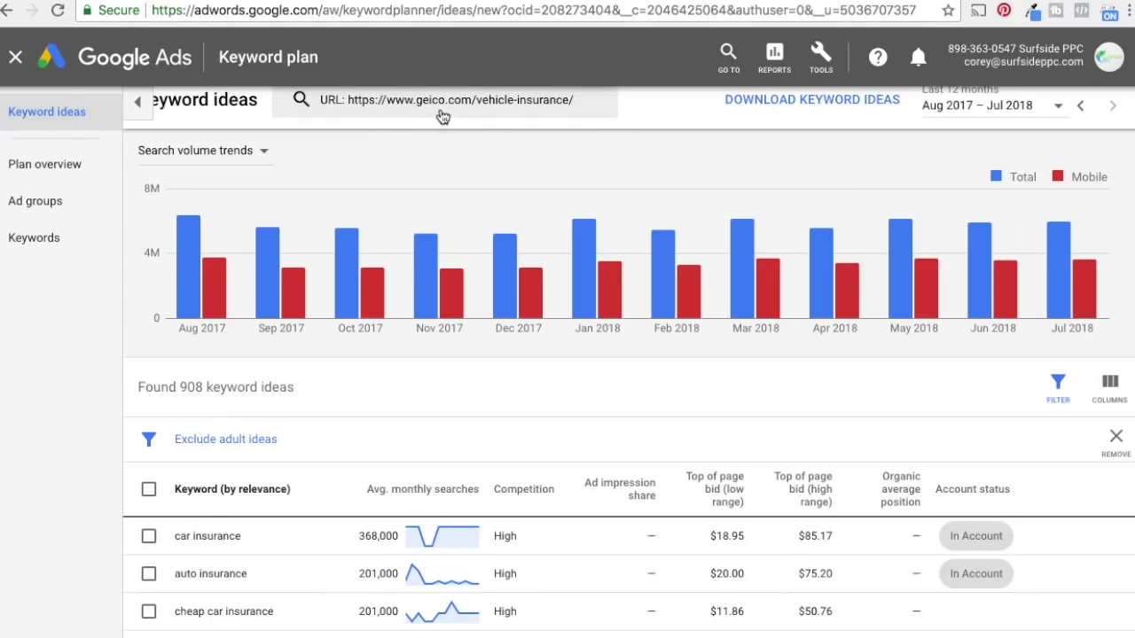
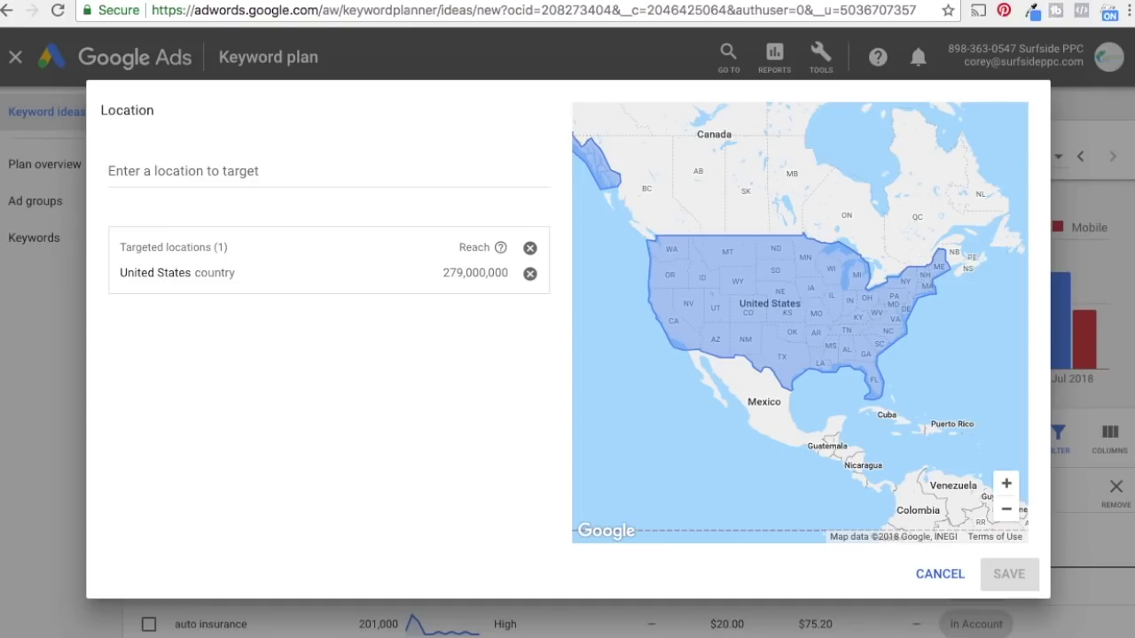
Close the location targeting without changes and check the search network options, keeping Google
{"action": "left_click", "coordinate": [947, 576]}
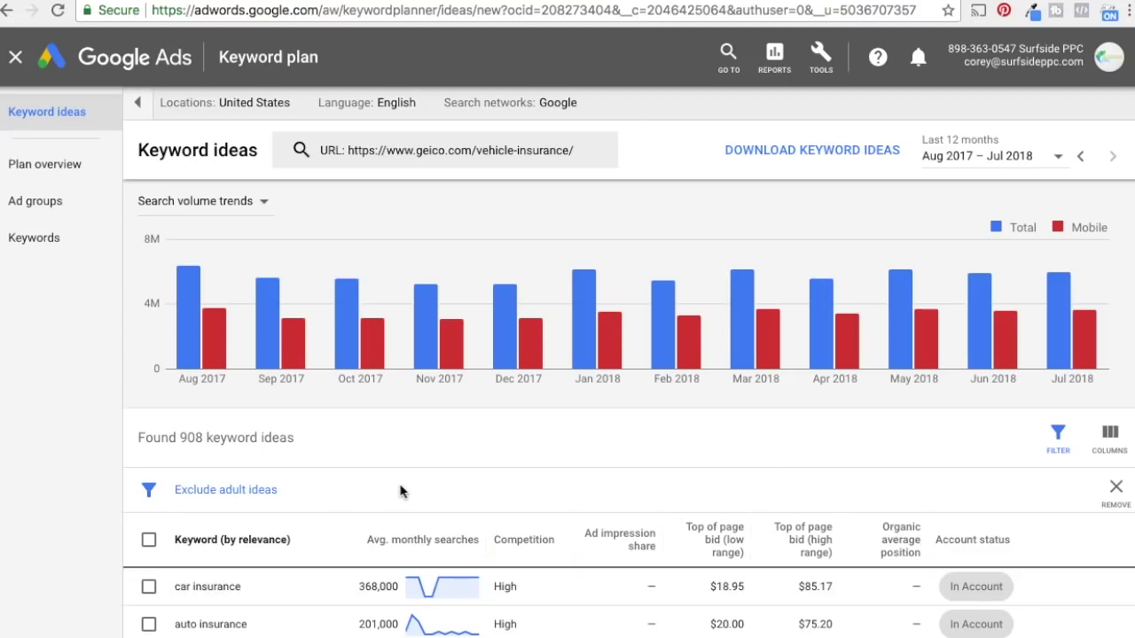
{"action": "left_click", "coordinate": [562, 110]}
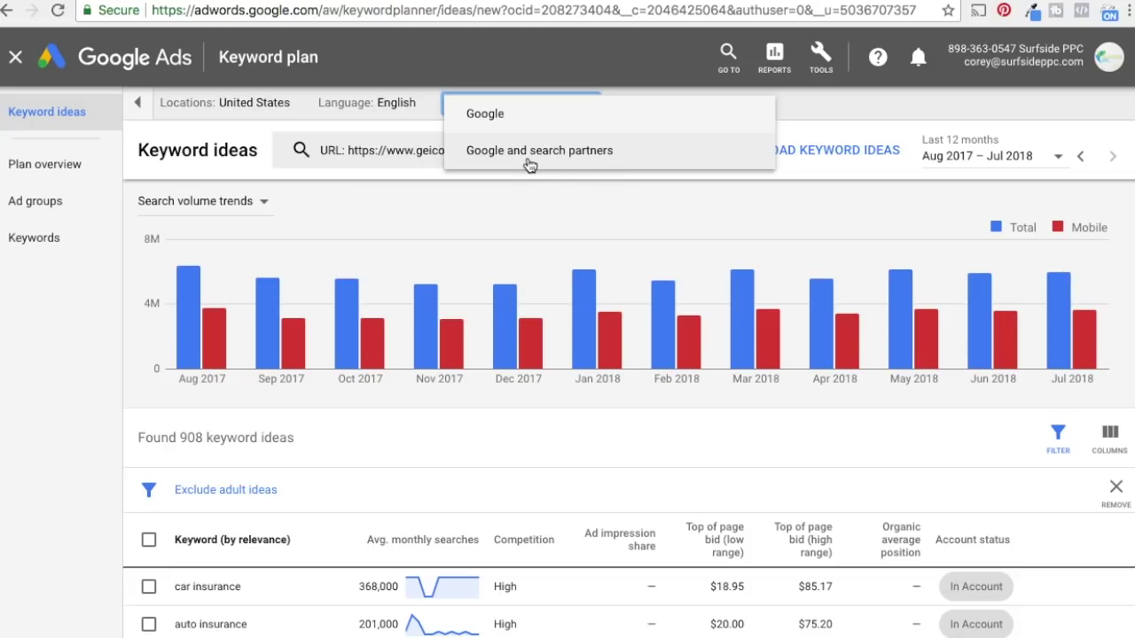
{"action": "left_click", "coordinate": [497, 122]}
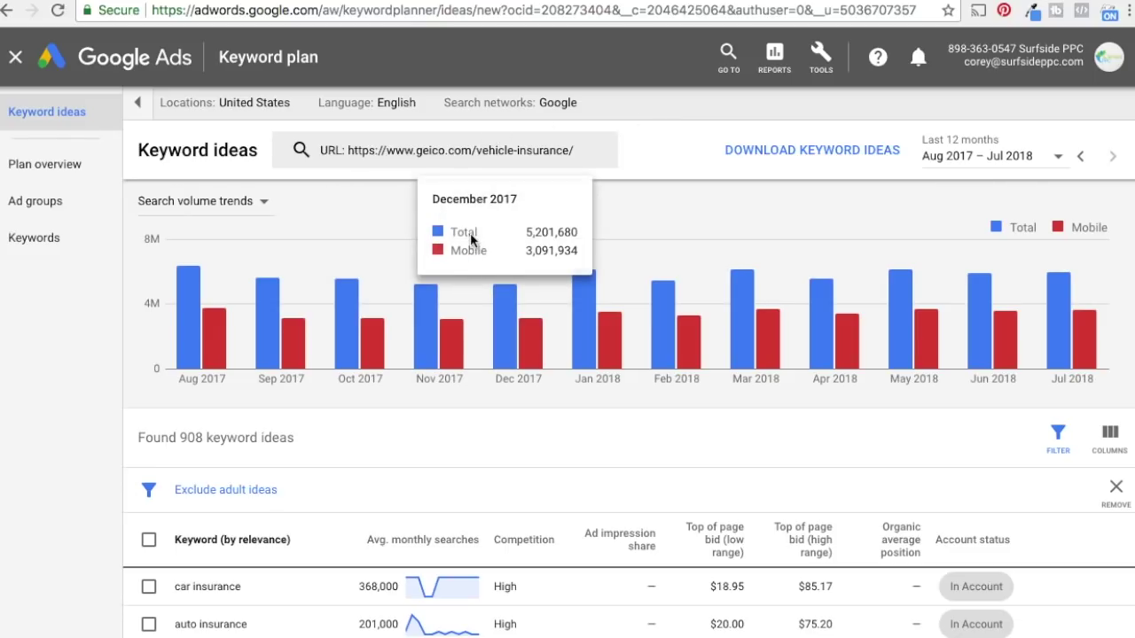
Select the "car insurance" keyword idea and create a new ad group named "Car Insurance" for adding it
{"action": "scroll", "coordinate": [456, 448], "scroll_direction": "down", "scroll_amount": 4}
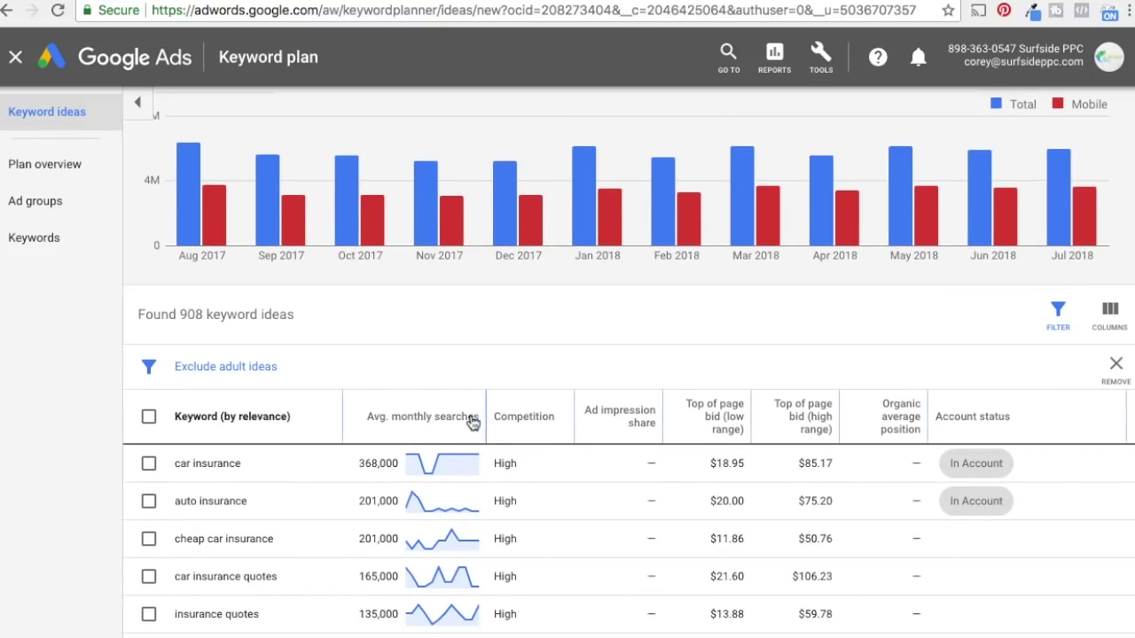
{"action": "scroll", "coordinate": [818, 431], "scroll_direction": "down", "scroll_amount": 5}
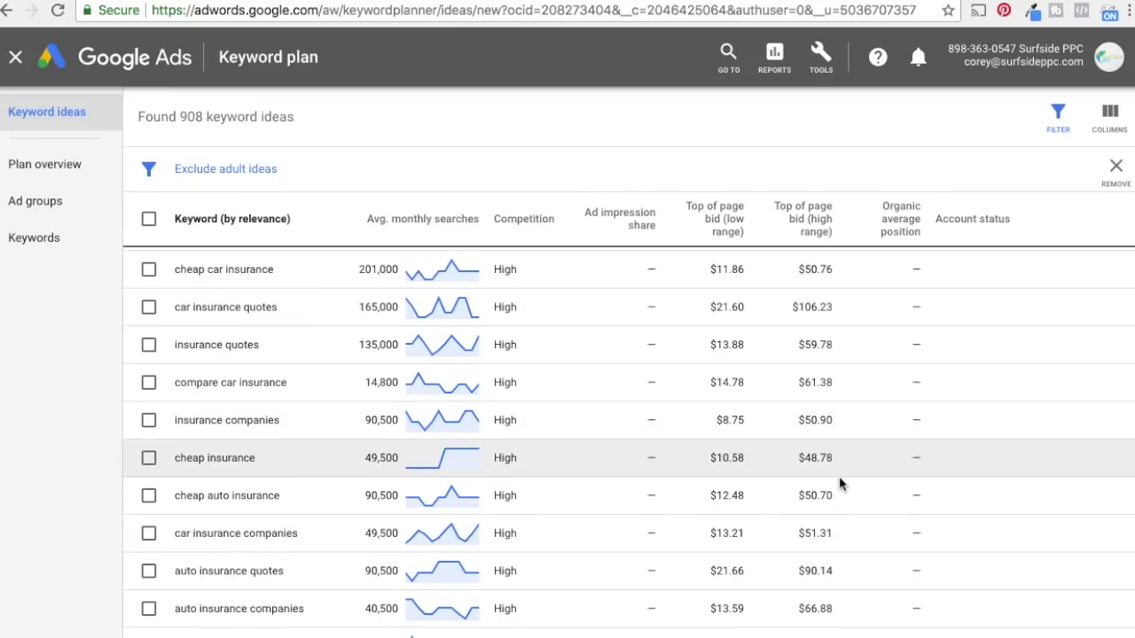
{"action": "scroll", "coordinate": [843, 422], "scroll_direction": "up", "scroll_amount": 1}
{"action": "scroll", "coordinate": [843, 422], "scroll_direction": "up", "scroll_amount": 1}
{"action": "scroll", "coordinate": [838, 432], "scroll_direction": "up", "scroll_amount": 2}
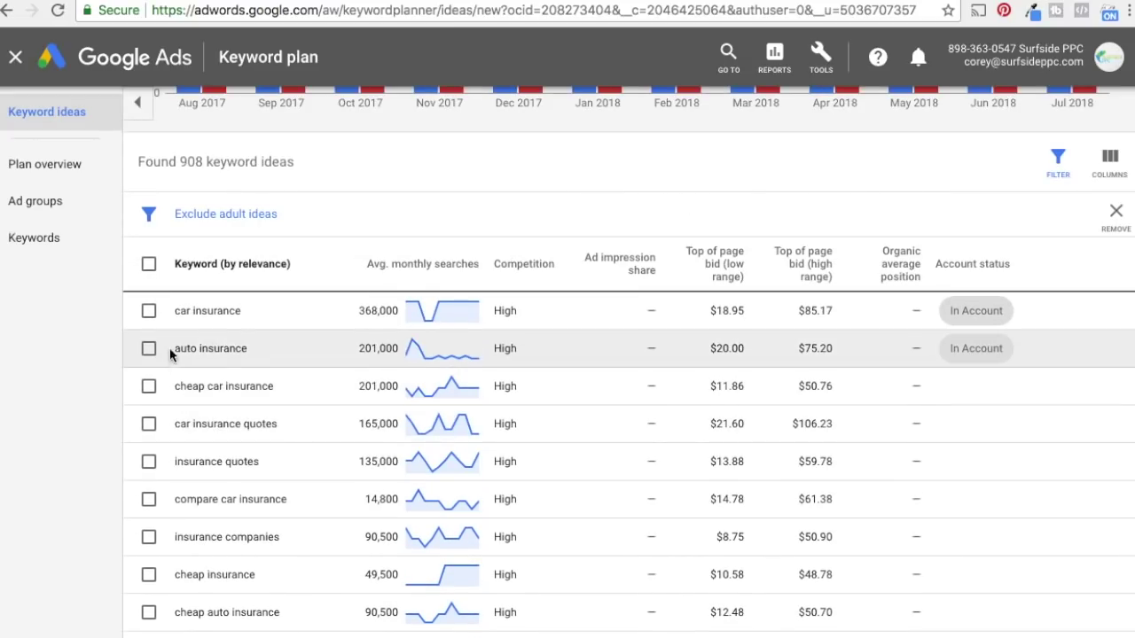
{"action": "left_click", "coordinate": [149, 312]}
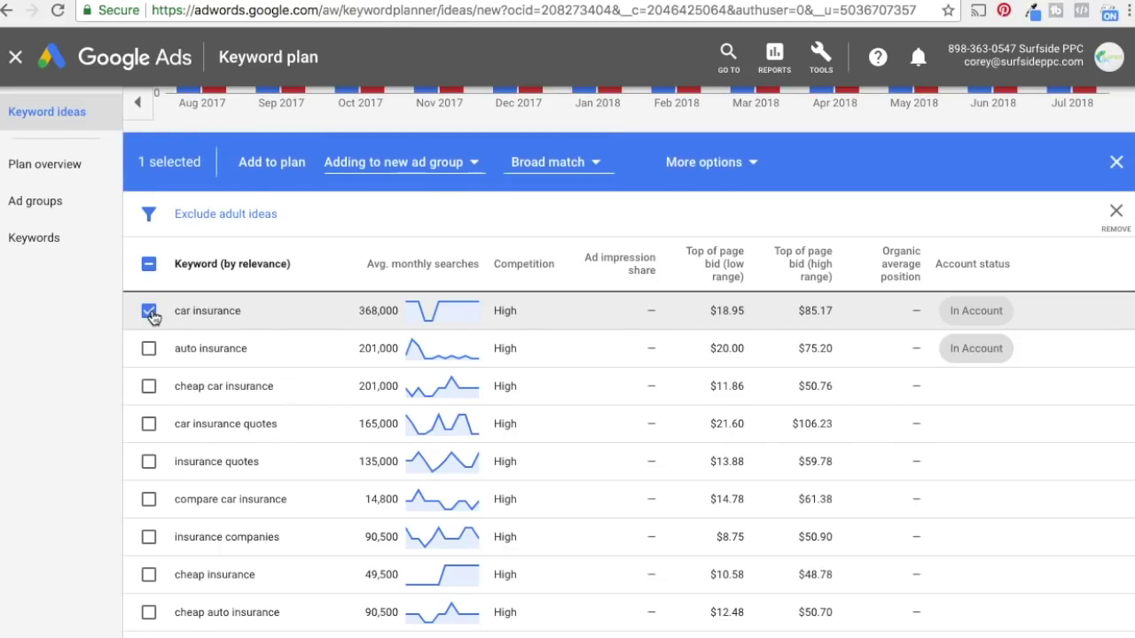
{"action": "left_click", "coordinate": [410, 170]}
{"action": "left_click", "coordinate": [370, 234]}
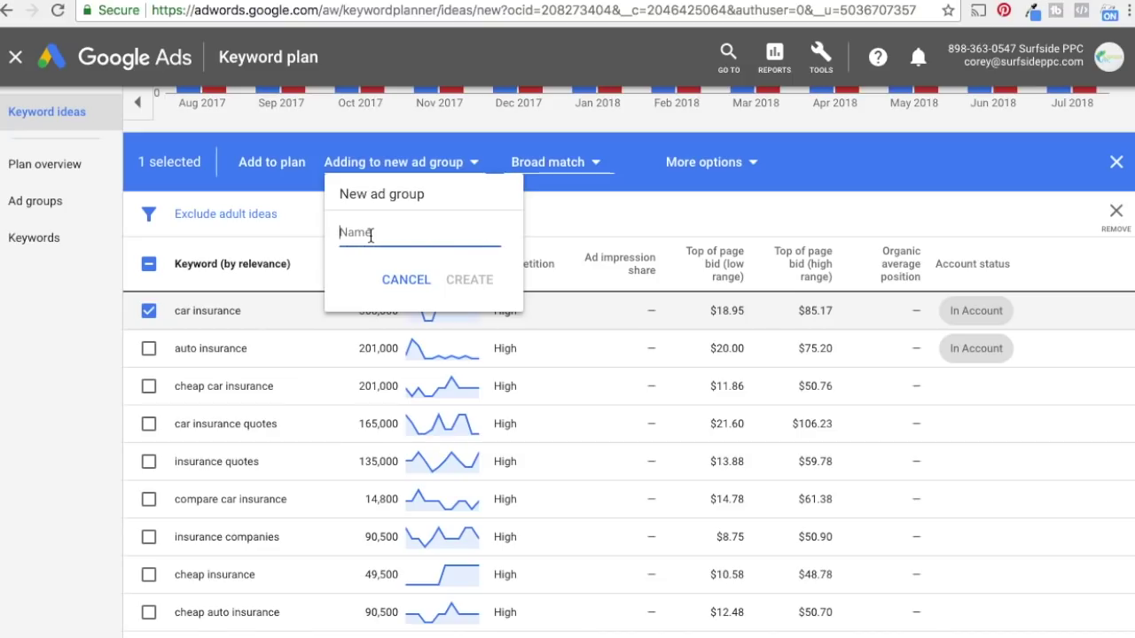
{"action": "type", "text": "Car Insurance"}
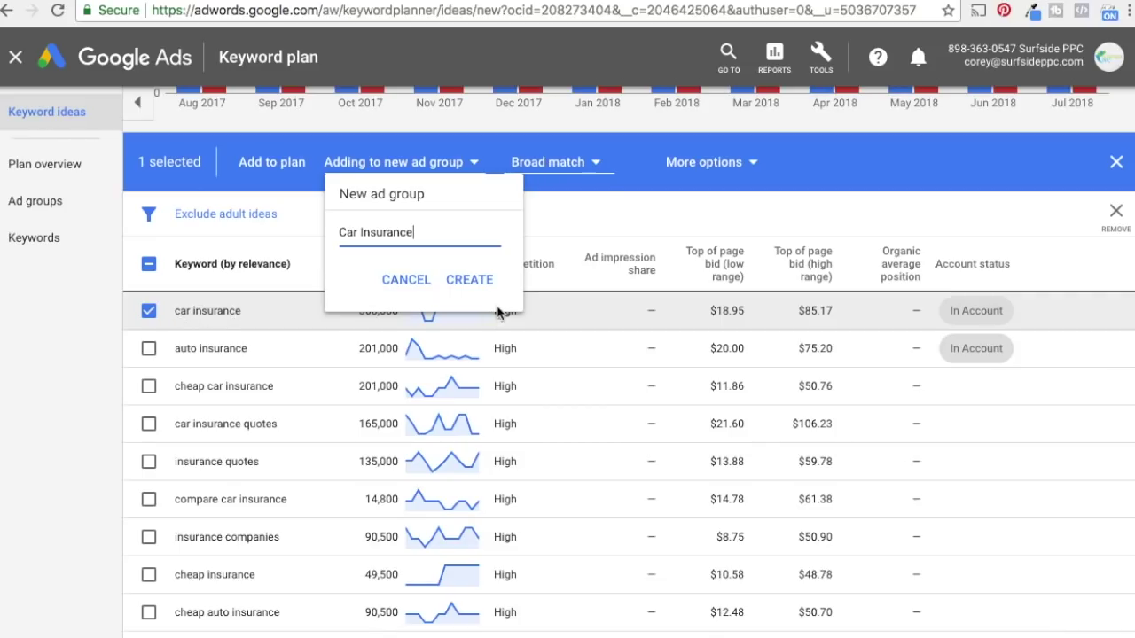
{"action": "left_click", "coordinate": [472, 281]}
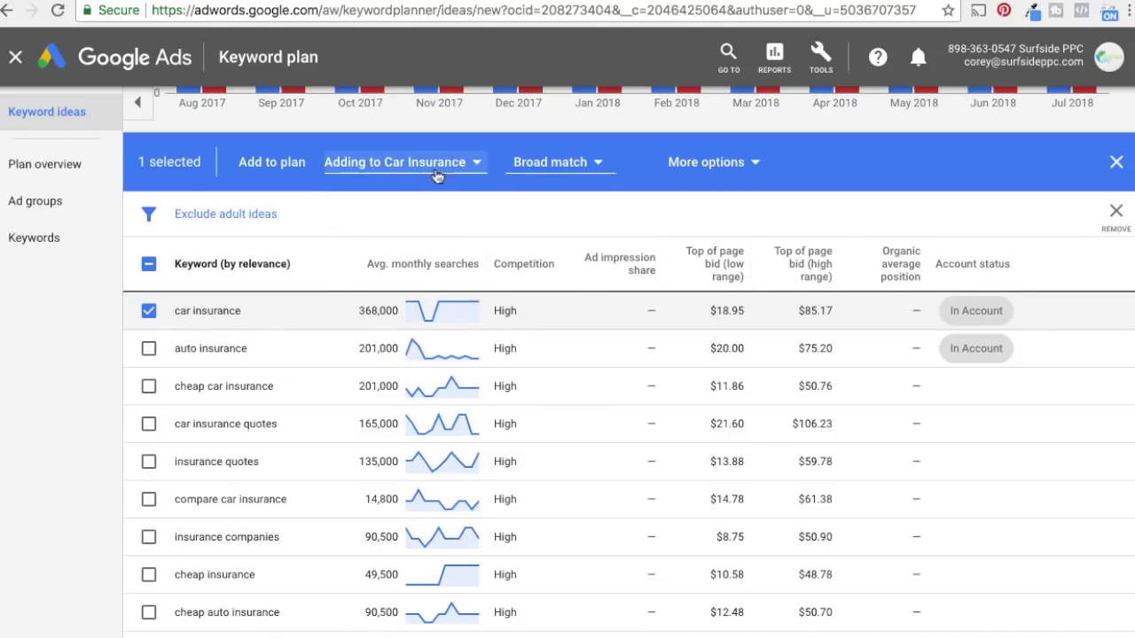
{"action": "left_click", "coordinate": [363, 165]}
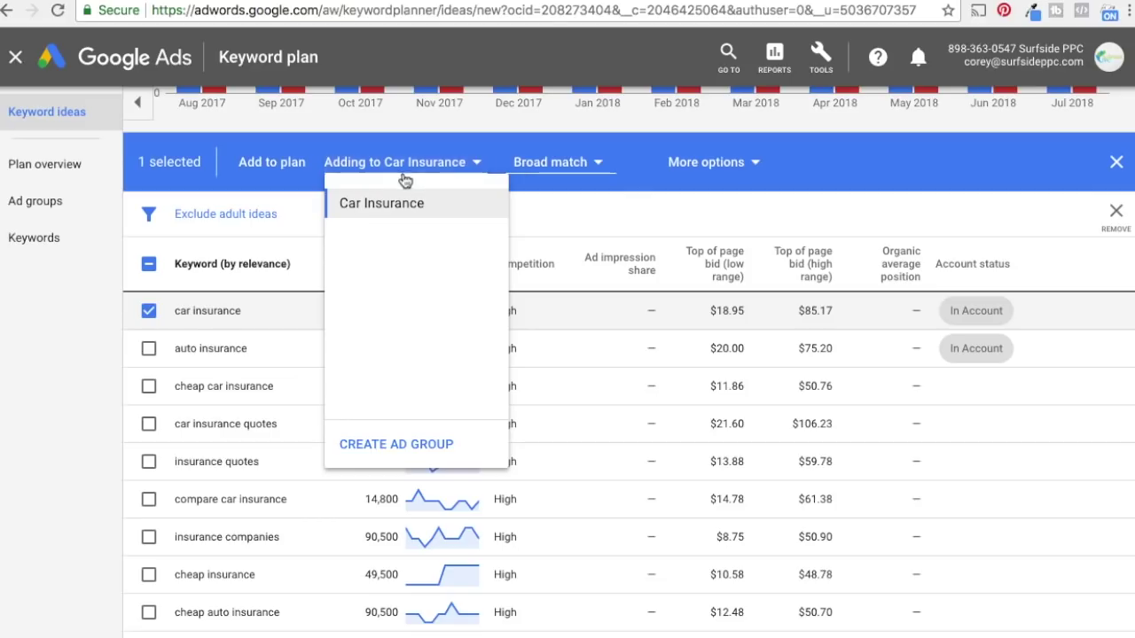
Set the selected "car insurance" keyword to exact match and add it to the plan in the Car Insurance ad group
{"action": "left_click", "coordinate": [542, 162]}
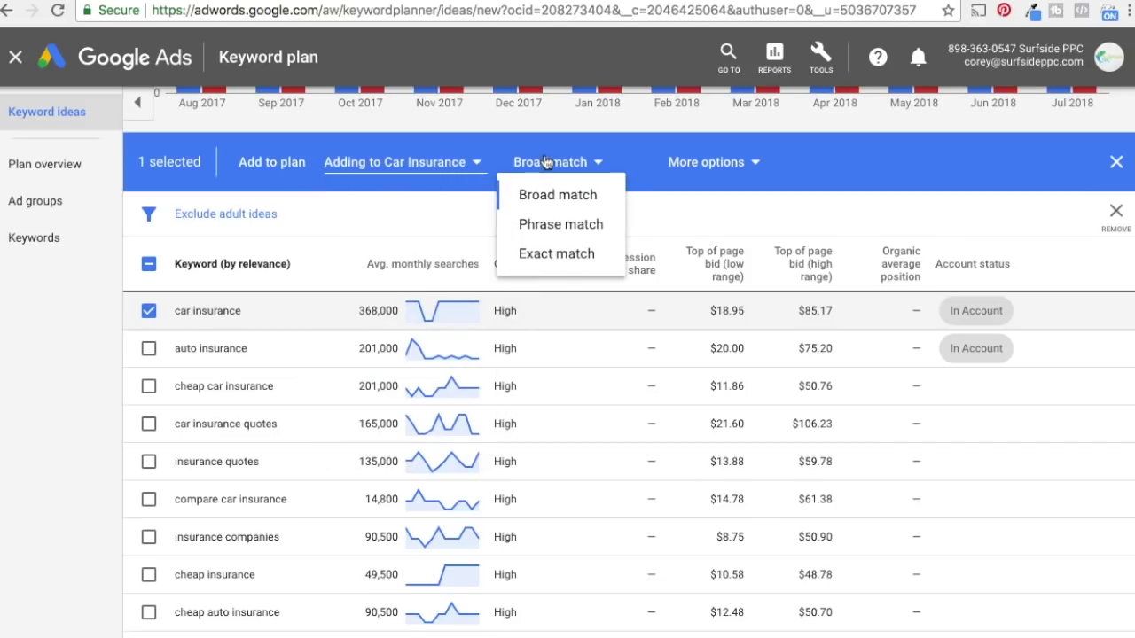
{"action": "left_click", "coordinate": [544, 254]}
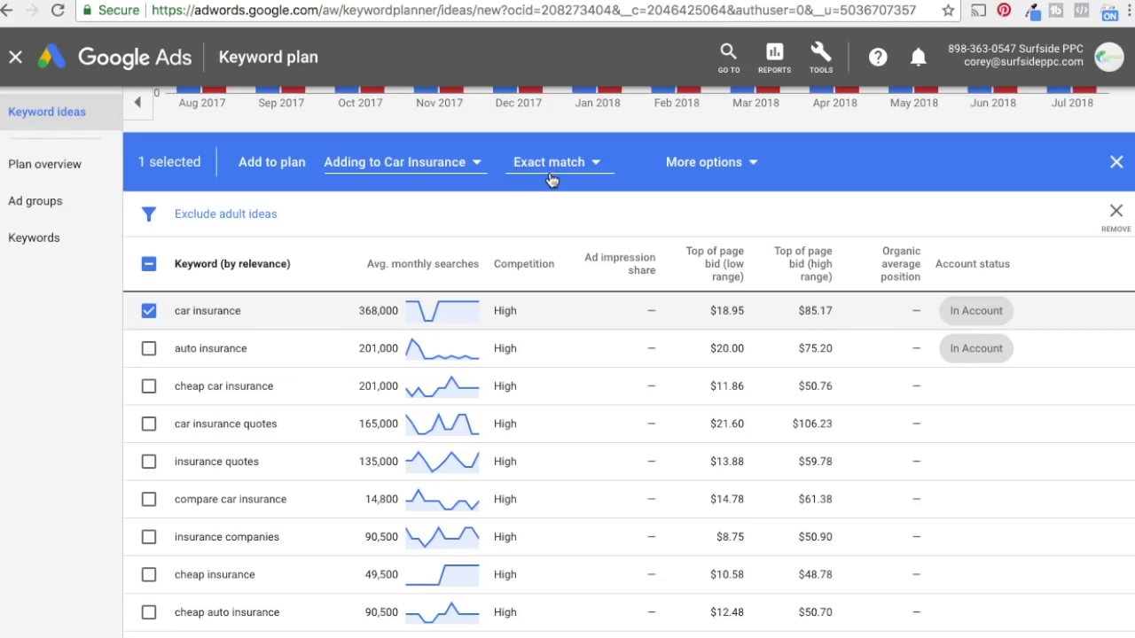
{"action": "left_click", "coordinate": [277, 170]}
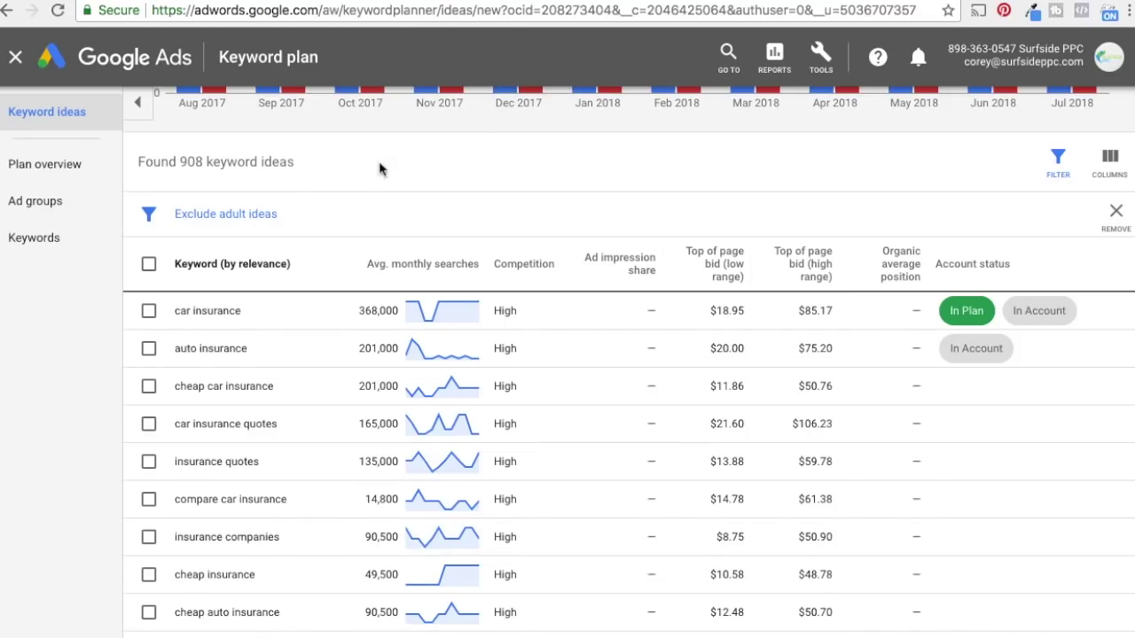
Create an ad group named "Auto Insurance" and add the "auto insurance" keyword to it in the plan as exact match
{"action": "scroll", "coordinate": [382, 157], "scroll_direction": "up", "scroll_amount": 1}
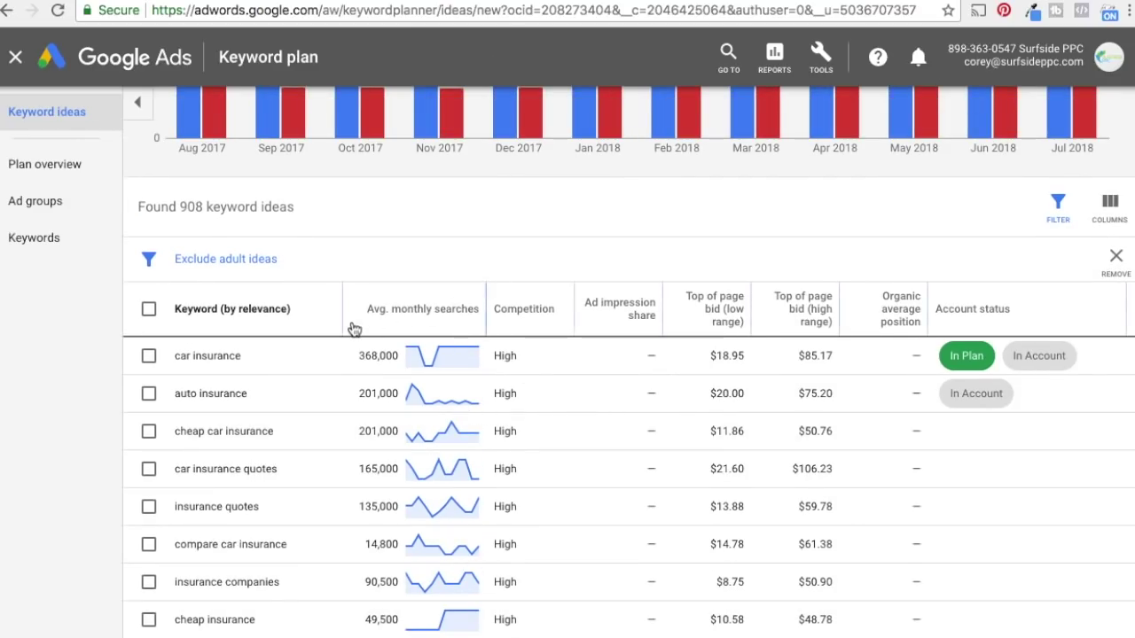
{"action": "left_click", "coordinate": [148, 393]}
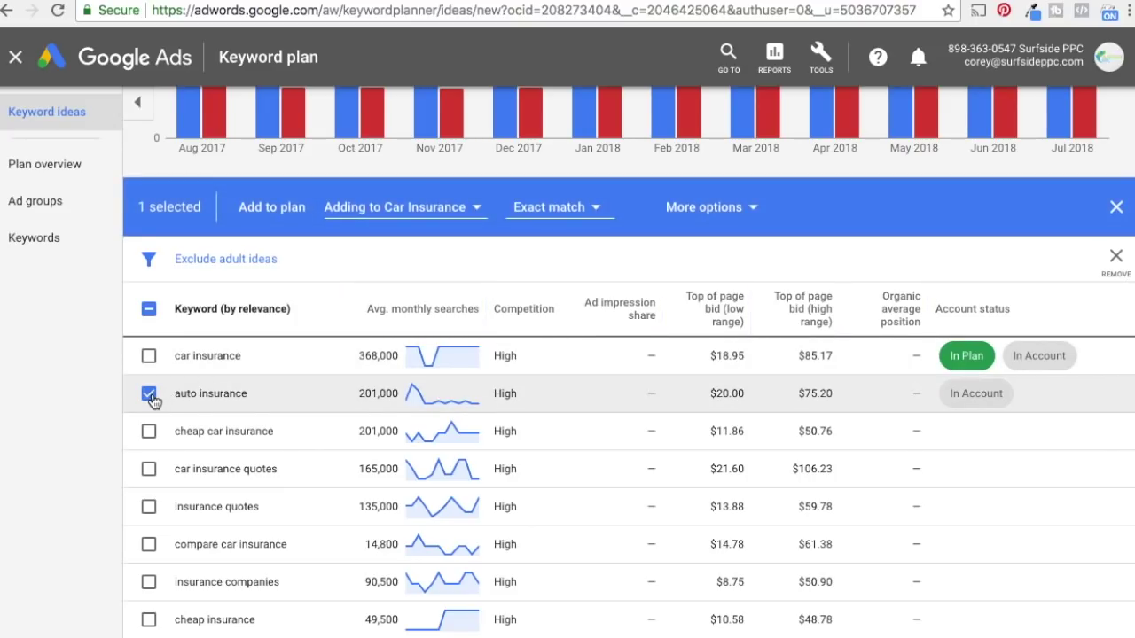
{"action": "left_click", "coordinate": [376, 205]}
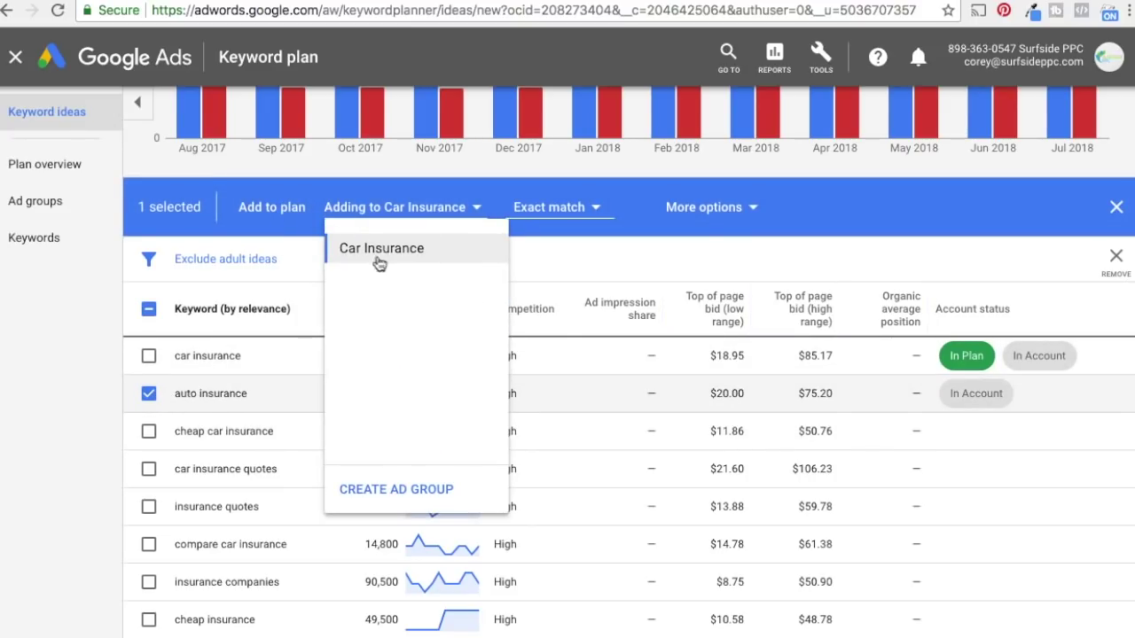
{"action": "left_click", "coordinate": [396, 489]}
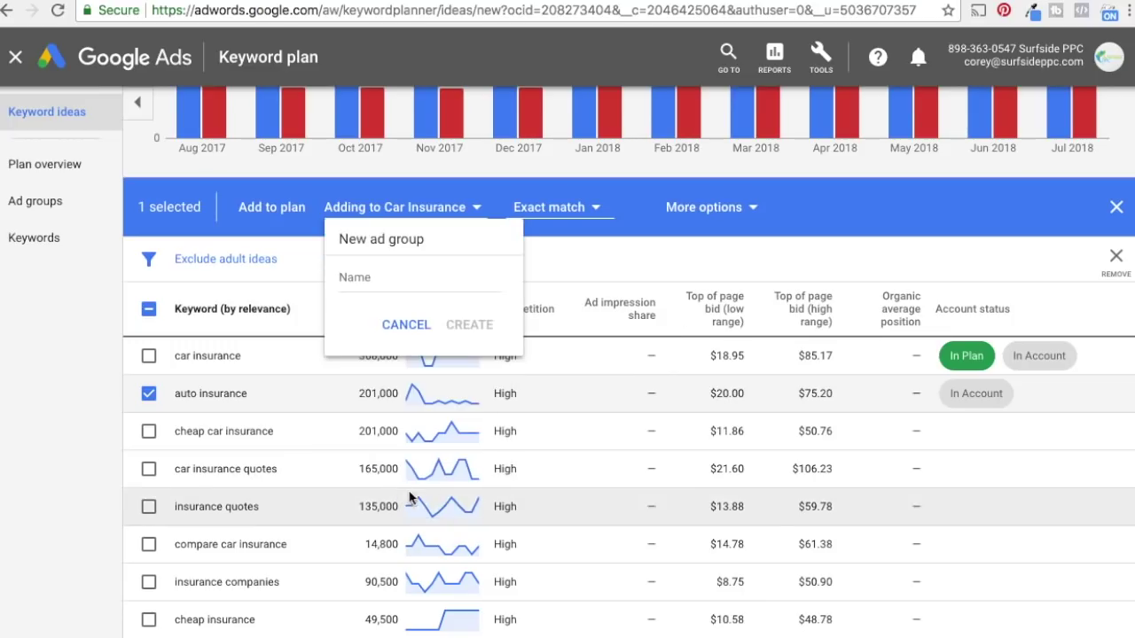
{"action": "left_click", "coordinate": [414, 286]}
{"action": "type", "text": "Auto Insurance"}
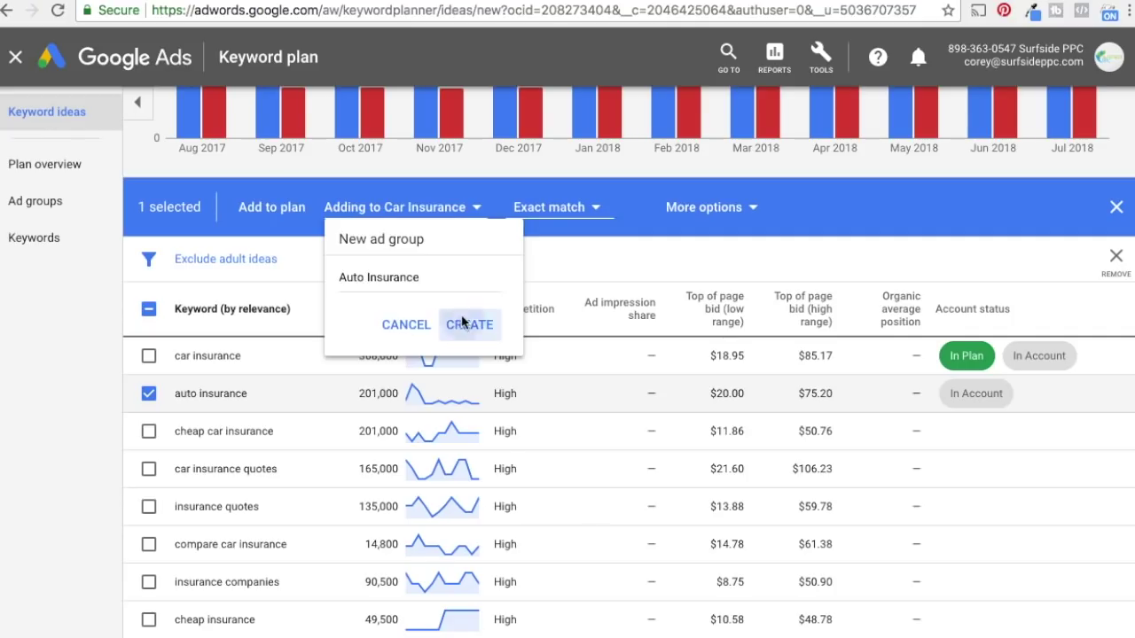
{"action": "left_click", "coordinate": [456, 324]}
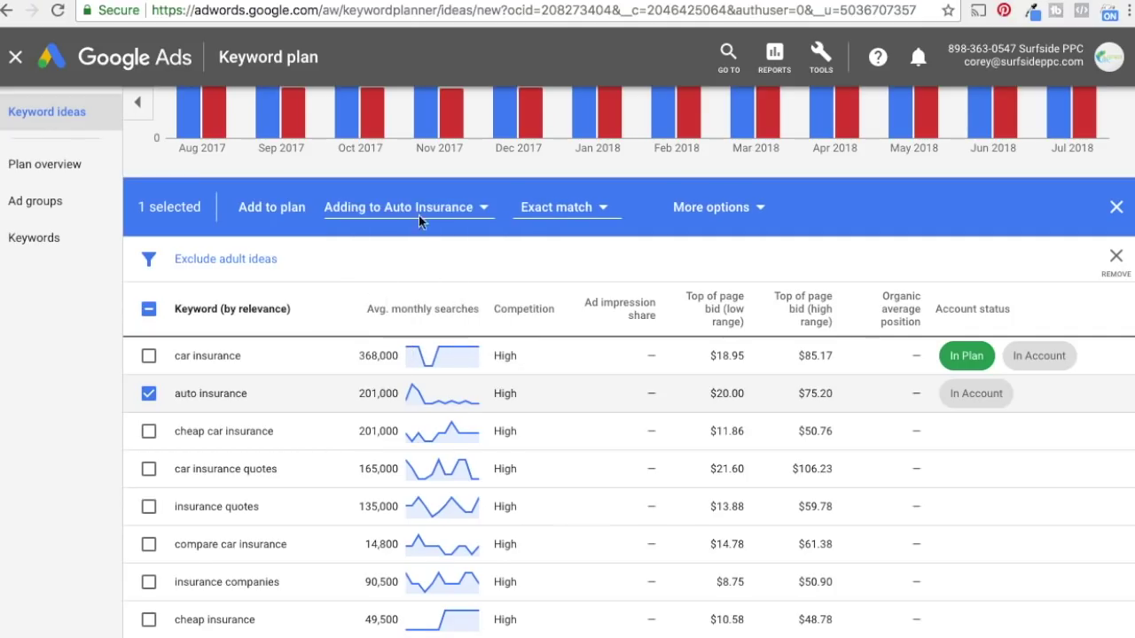
{"action": "left_click", "coordinate": [277, 217]}
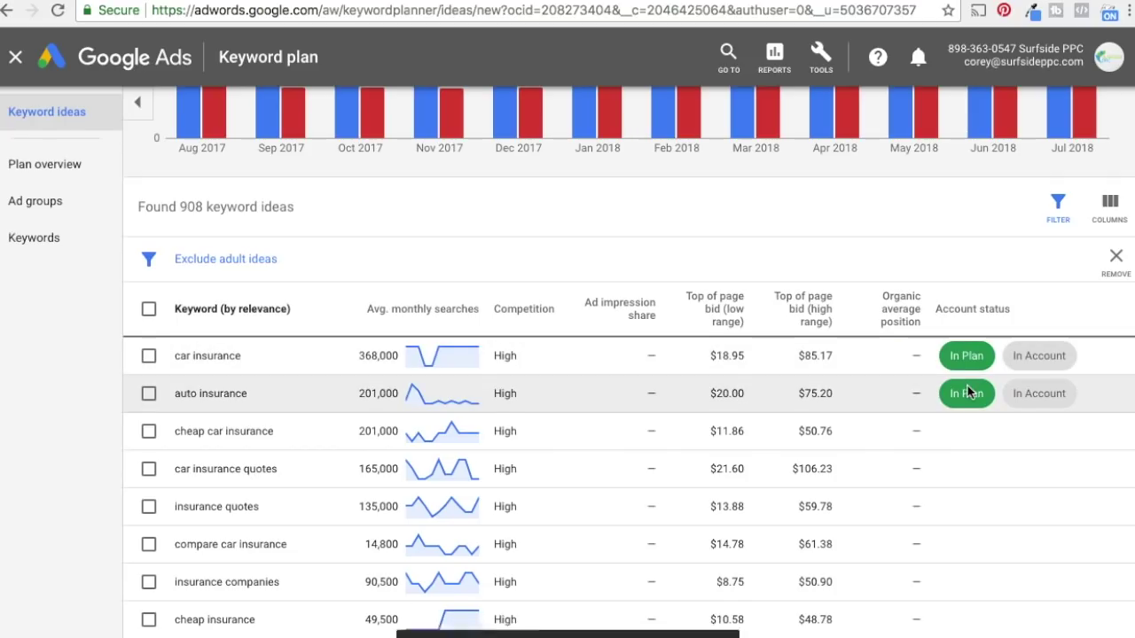
Add "cheap car insurance" and "cheap auto insurance" to the plan as exact match in a new ad group named "Cheap Car Insurance"
{"action": "left_click", "coordinate": [148, 355]}
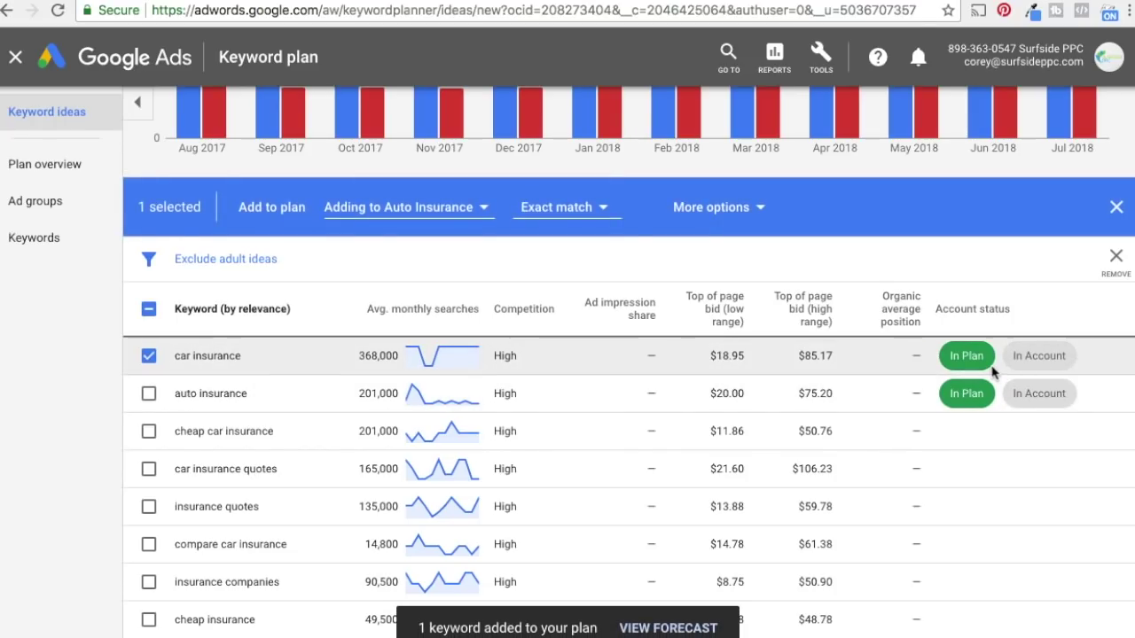
{"action": "left_click", "coordinate": [148, 356]}
{"action": "left_click", "coordinate": [149, 432]}
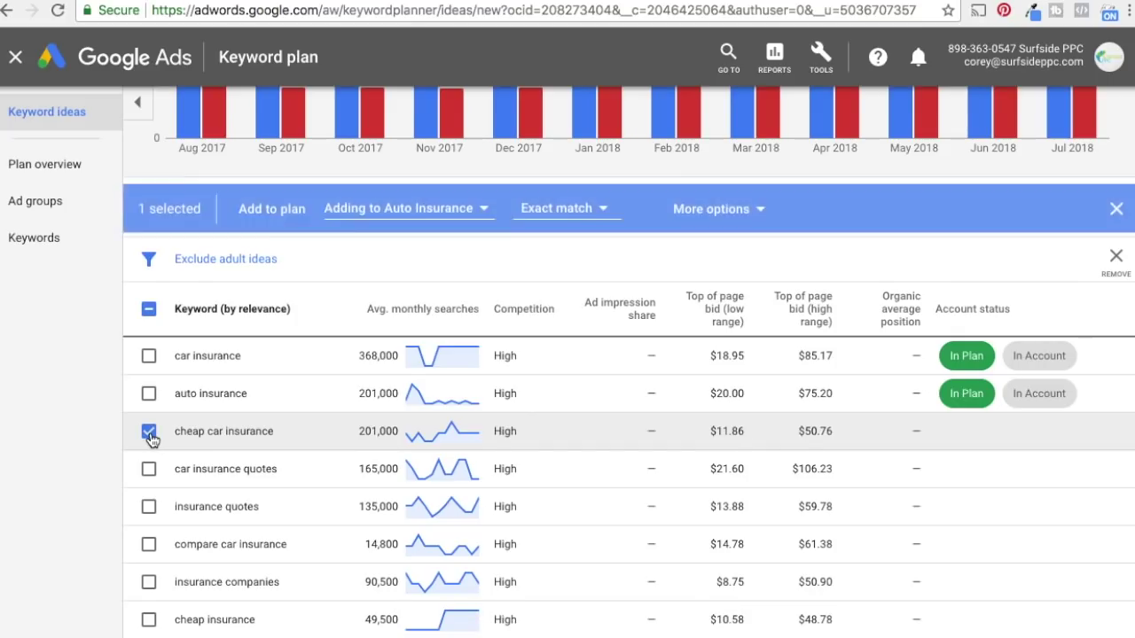
{"action": "scroll", "coordinate": [271, 464], "scroll_direction": "down", "scroll_amount": 3}
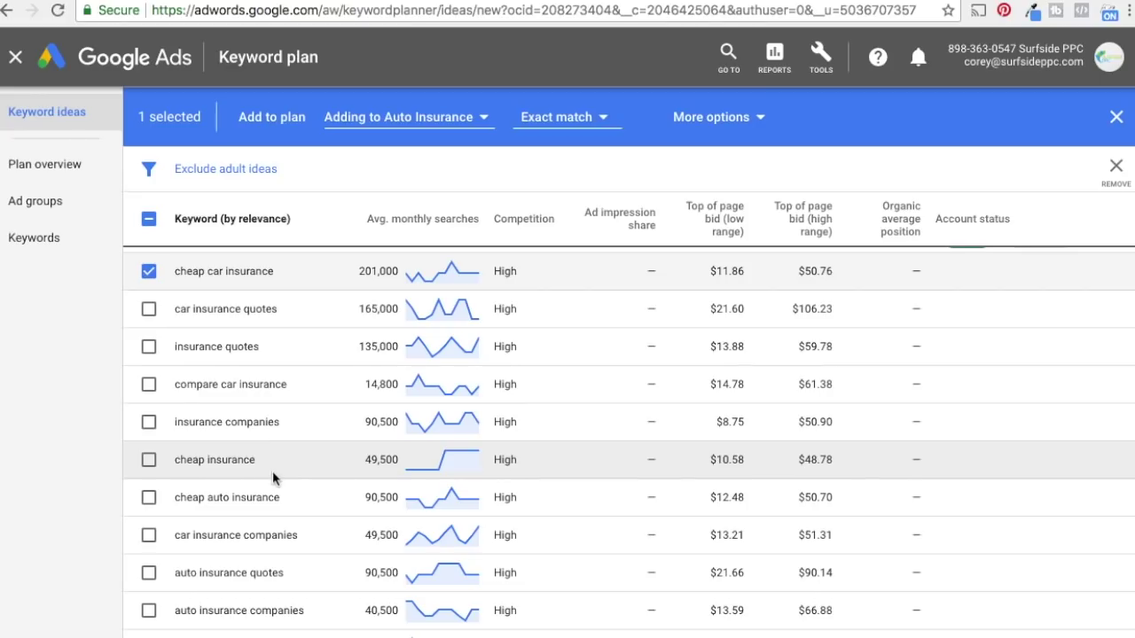
{"action": "left_click", "coordinate": [149, 498]}
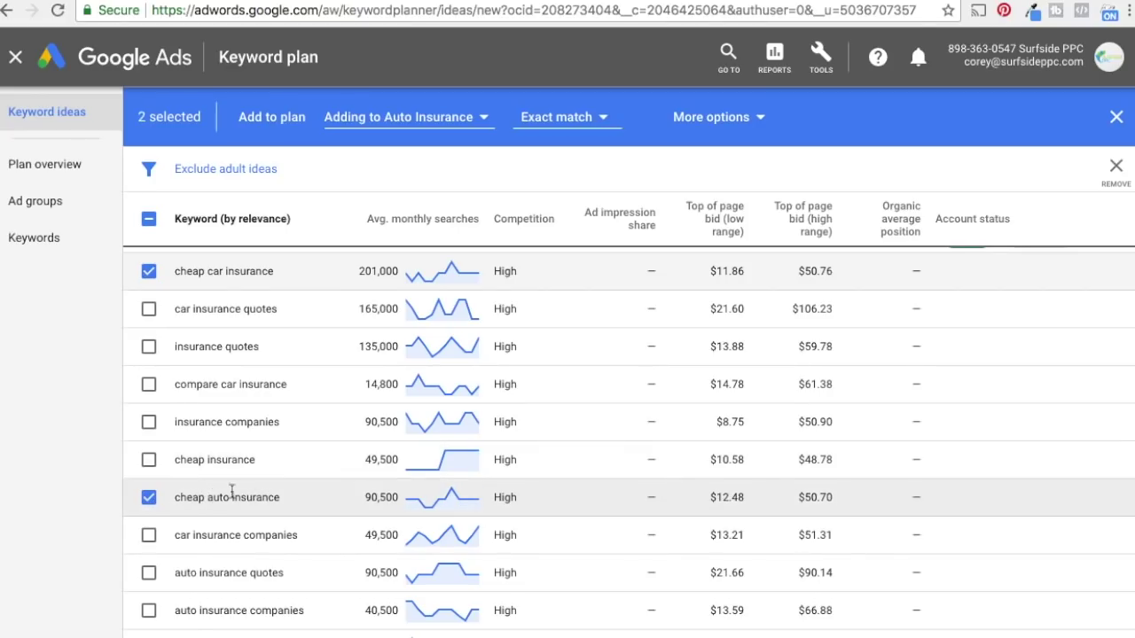
{"action": "scroll", "coordinate": [266, 246], "scroll_direction": "up", "scroll_amount": 2}
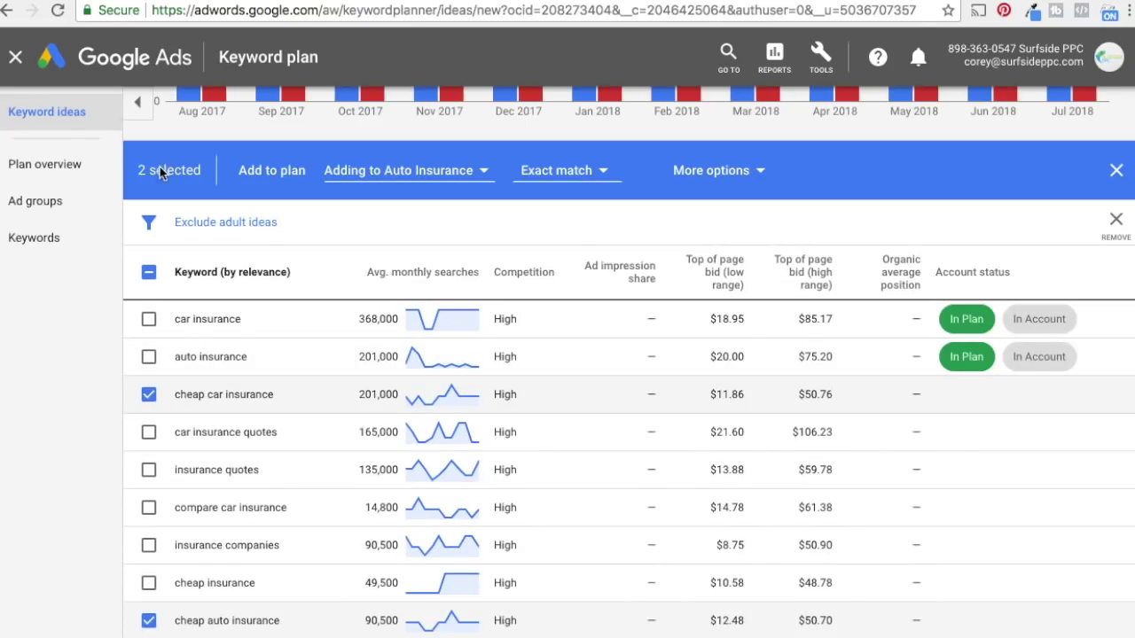
{"action": "left_click", "coordinate": [355, 173]}
{"action": "left_click", "coordinate": [396, 452]}
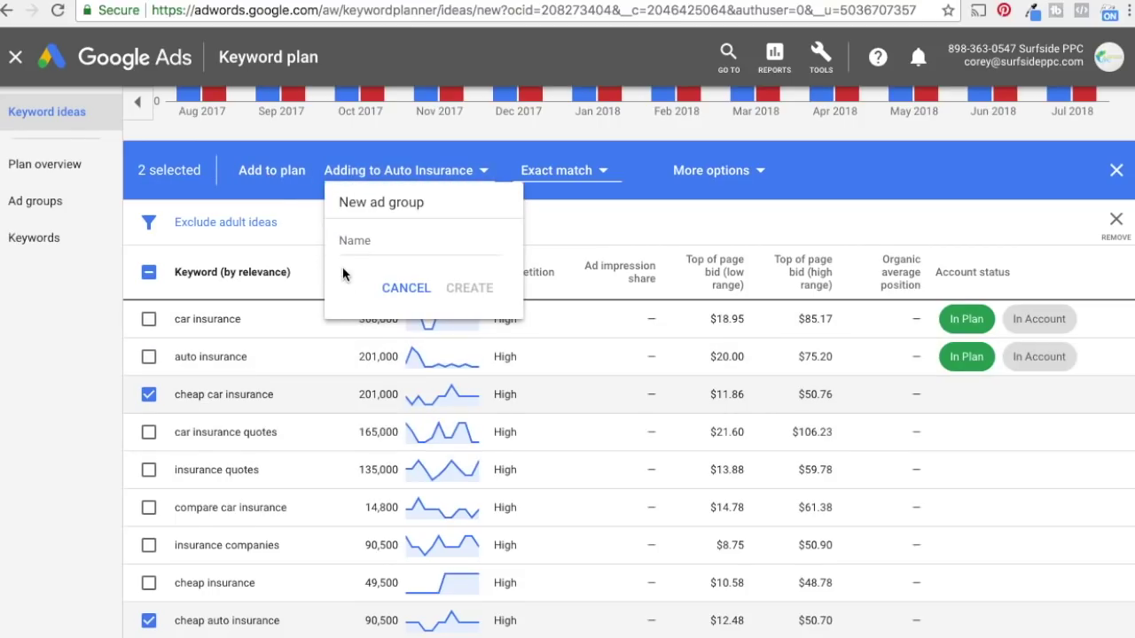
{"action": "type", "text": "Cheap Car Insurance"}
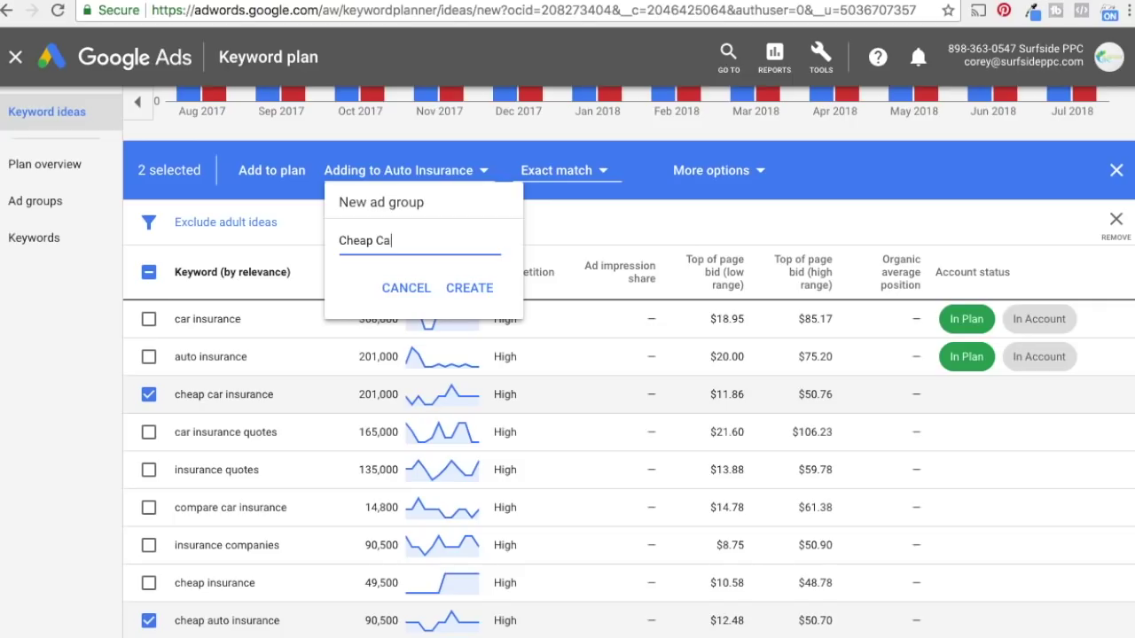
{"action": "left_click", "coordinate": [468, 288]}
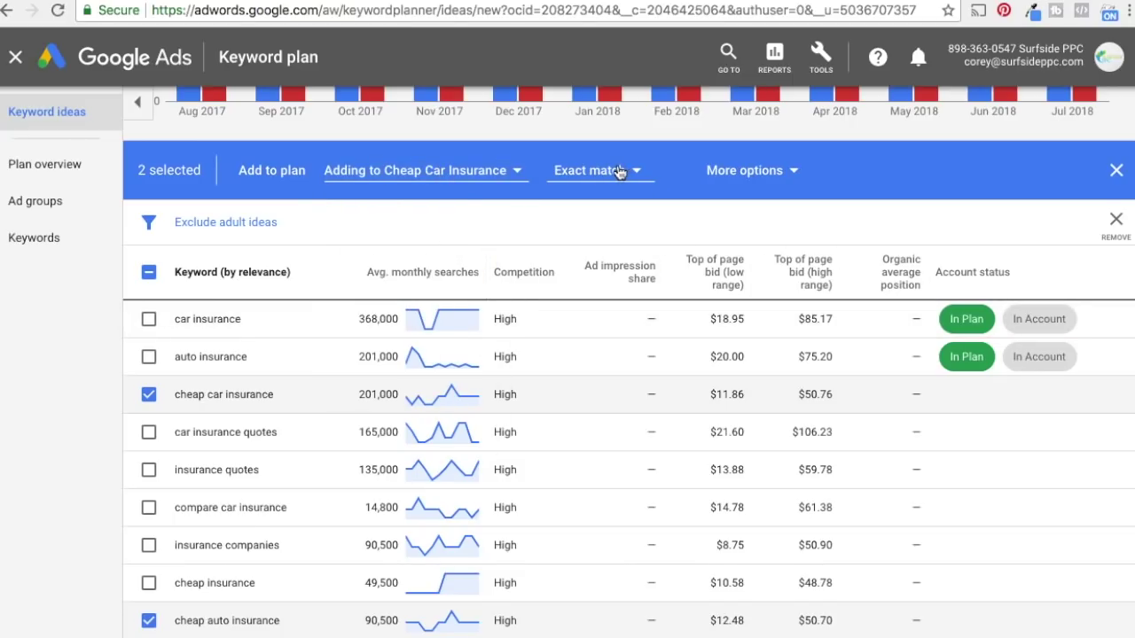
{"action": "left_click", "coordinate": [270, 177]}
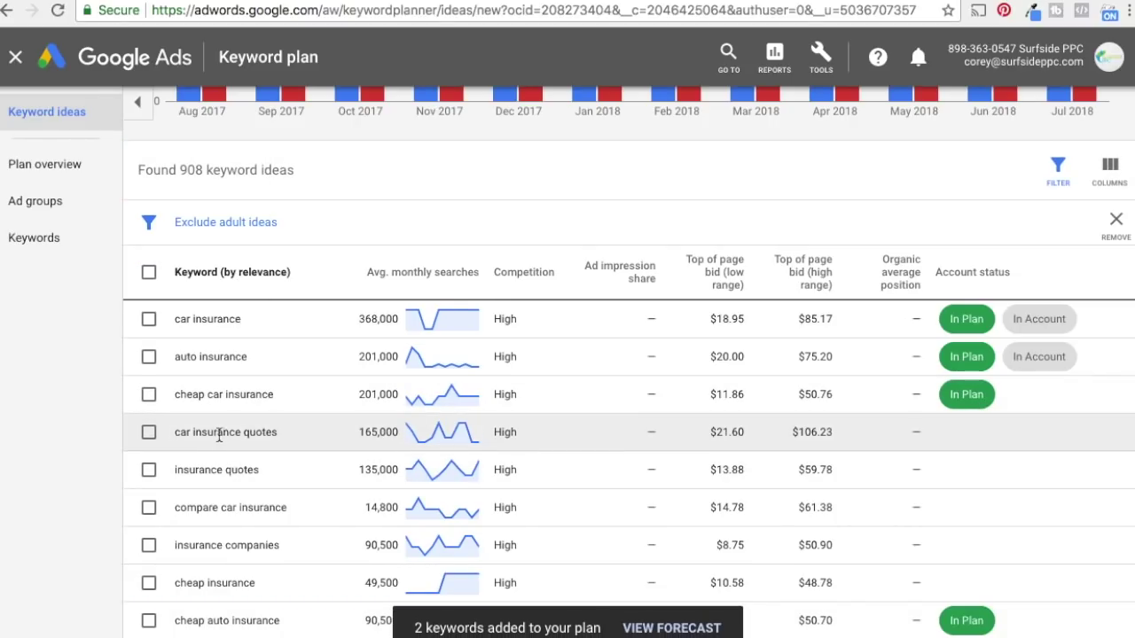
Add "car insurance quotes" to the plan as exact match in a new ad group named "Car Insurance Quotes"
{"action": "left_click", "coordinate": [149, 435]}
{"action": "left_click", "coordinate": [364, 174]}
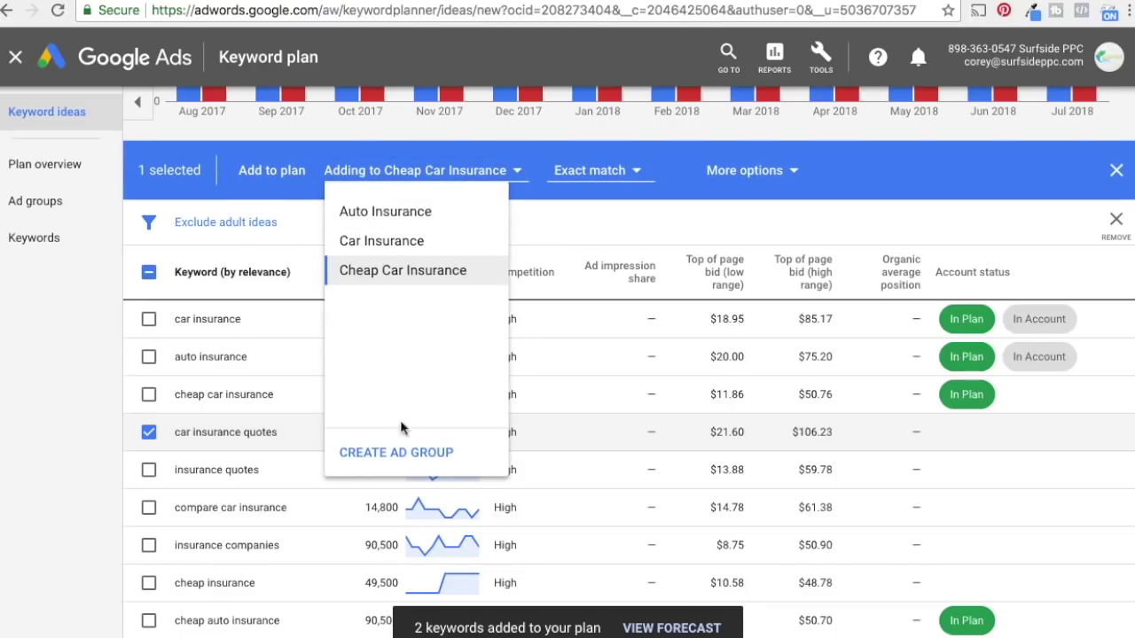
{"action": "left_click", "coordinate": [396, 456]}
{"action": "left_click", "coordinate": [379, 240]}
{"action": "type", "text": "Car Insurance Quotes"}
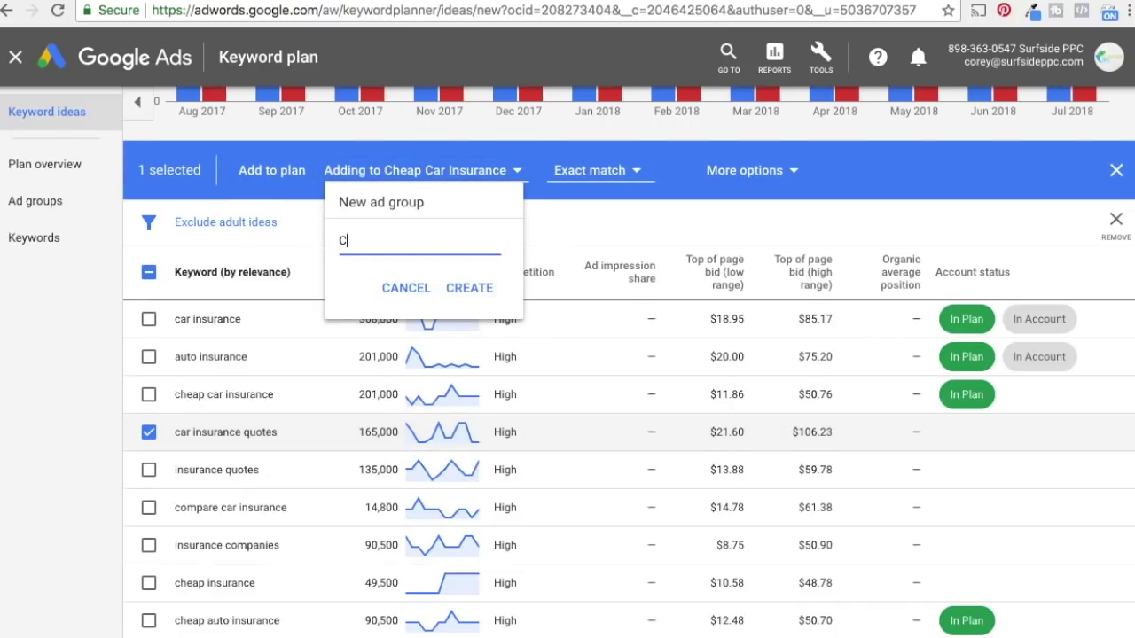
{"action": "left_click", "coordinate": [469, 287]}
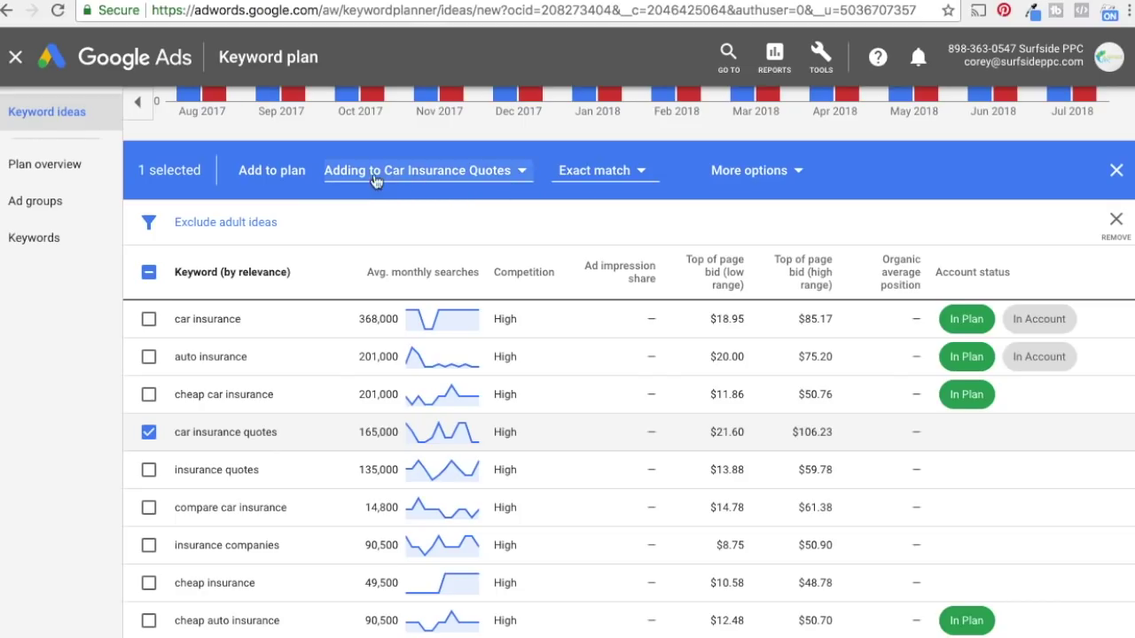
{"action": "left_click", "coordinate": [256, 180]}
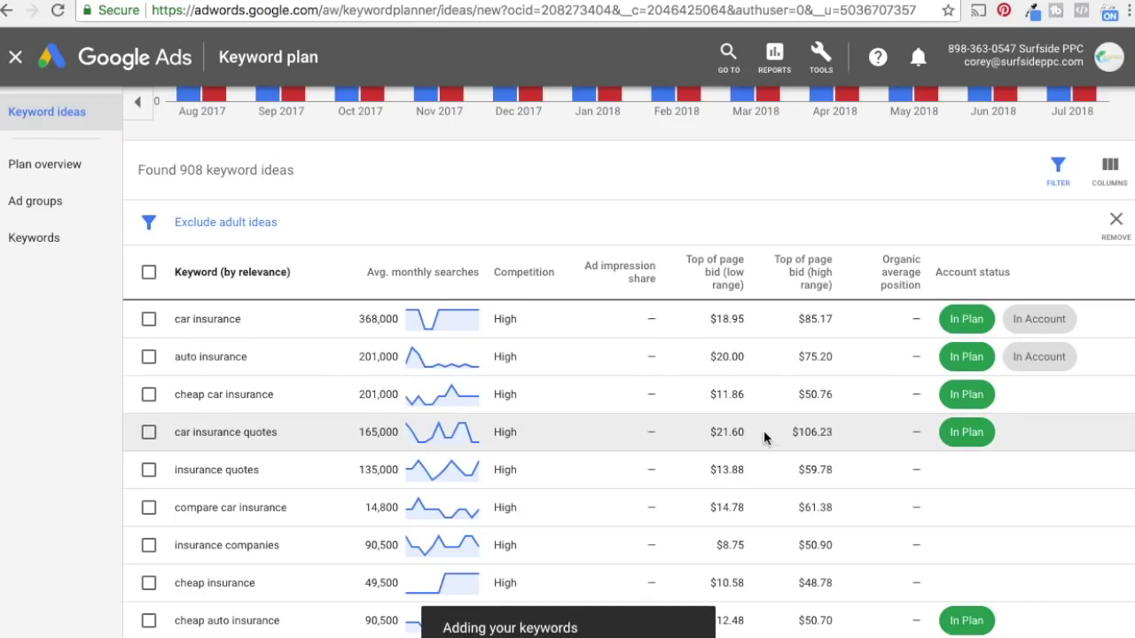
Review the keyword ideas already in the plan, comparing "cheap auto insurance" with "cheap car insurance"
{"action": "scroll", "coordinate": [816, 411], "scroll_direction": "up", "scroll_amount": 3}
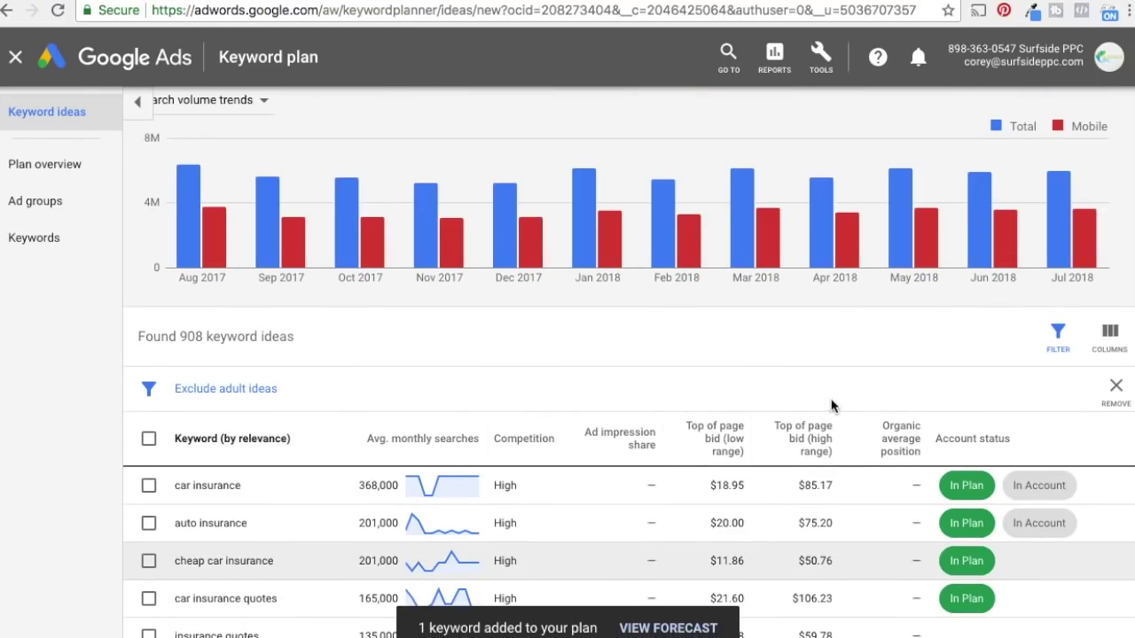
{"action": "scroll", "coordinate": [883, 412], "scroll_direction": "down", "scroll_amount": 3}
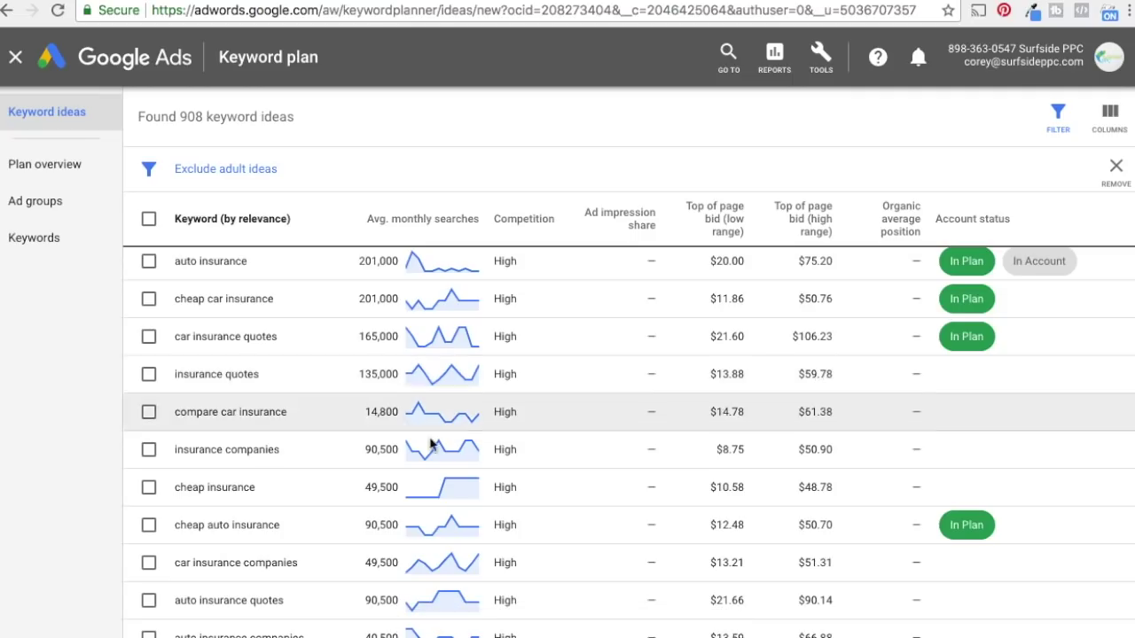
{"action": "left_click_drag", "start_coordinate": [176, 526], "coordinate": [282, 528]}
{"action": "left_click_drag", "start_coordinate": [176, 298], "coordinate": [275, 303]}
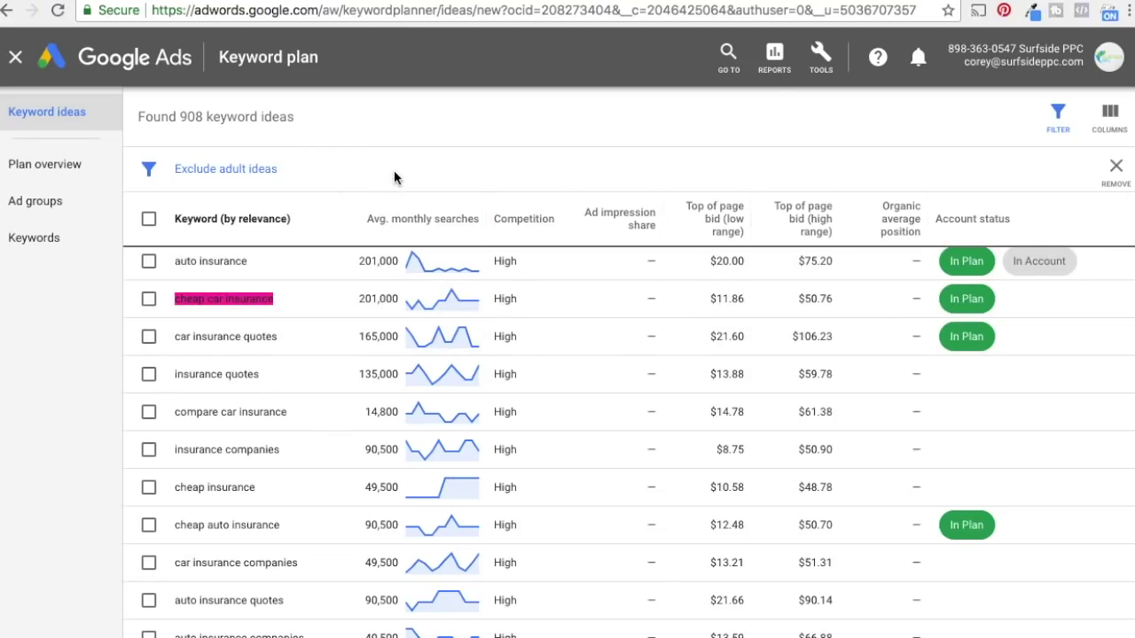
{"action": "left_click", "coordinate": [238, 298]}
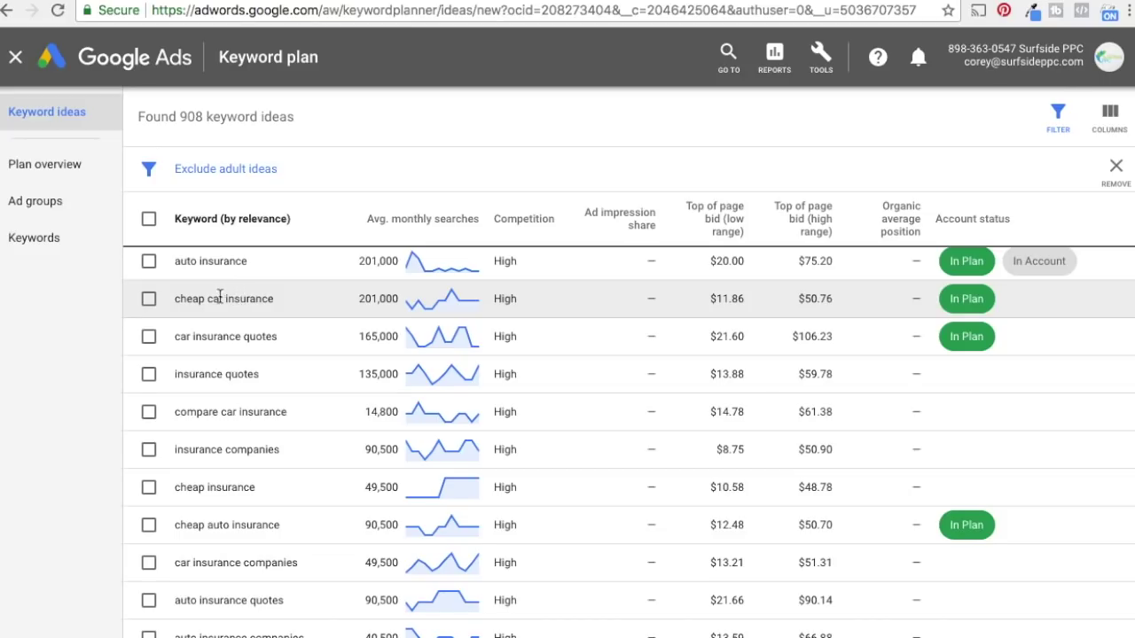
{"action": "left_click_drag", "start_coordinate": [180, 298], "coordinate": [273, 299]}
{"action": "left_click", "coordinate": [266, 341]}
{"action": "scroll", "coordinate": [557, 410], "scroll_direction": "up", "scroll_amount": 4}
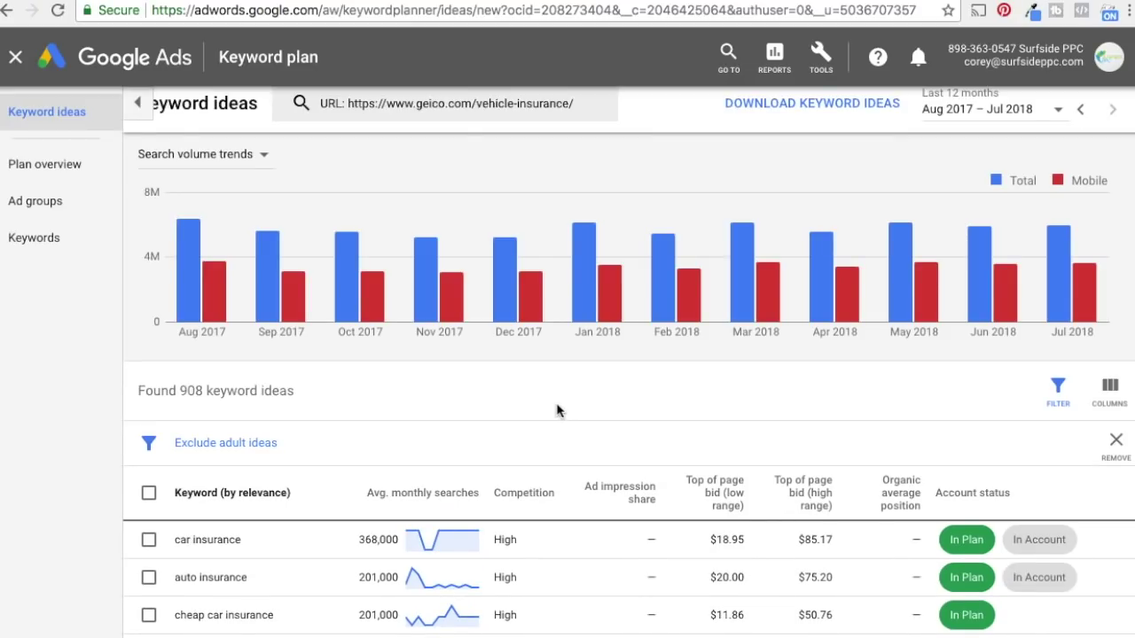
Filter the keyword ideas to those whose keyword text contains "car insurance" and look through the filtered list
{"action": "scroll", "coordinate": [769, 383], "scroll_direction": "down", "scroll_amount": 1}
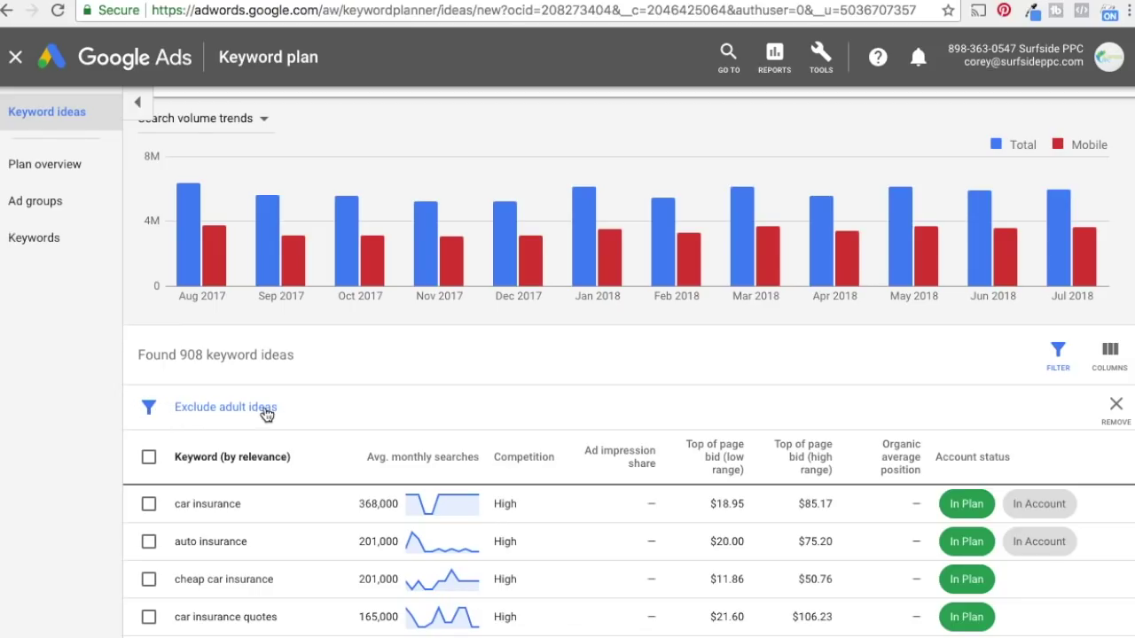
{"action": "left_click", "coordinate": [336, 408]}
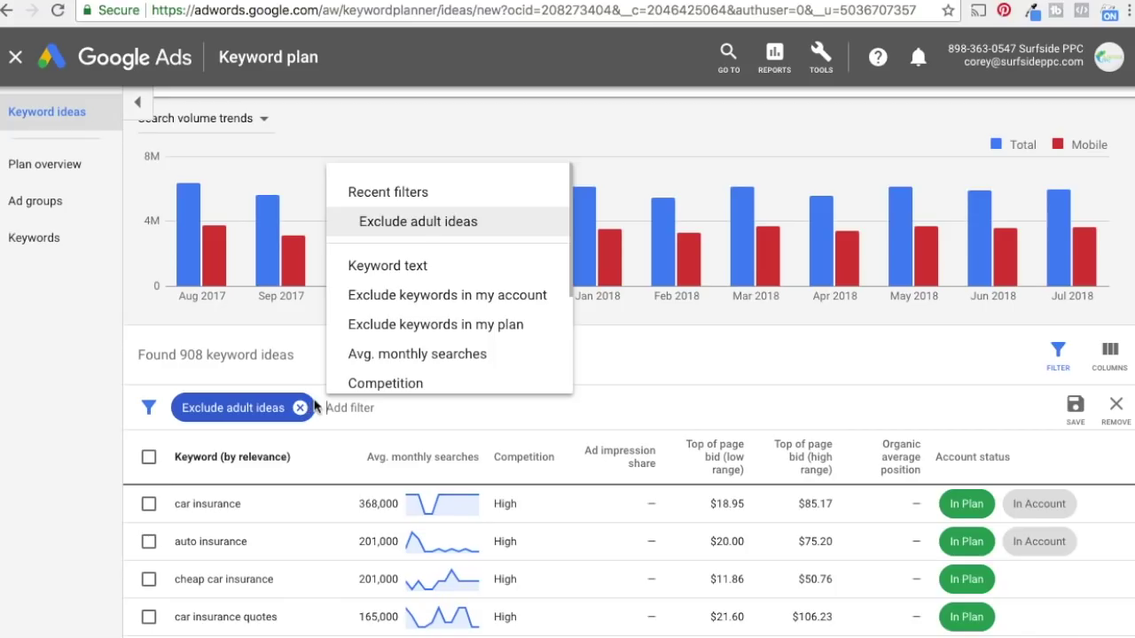
{"action": "left_click", "coordinate": [394, 266]}
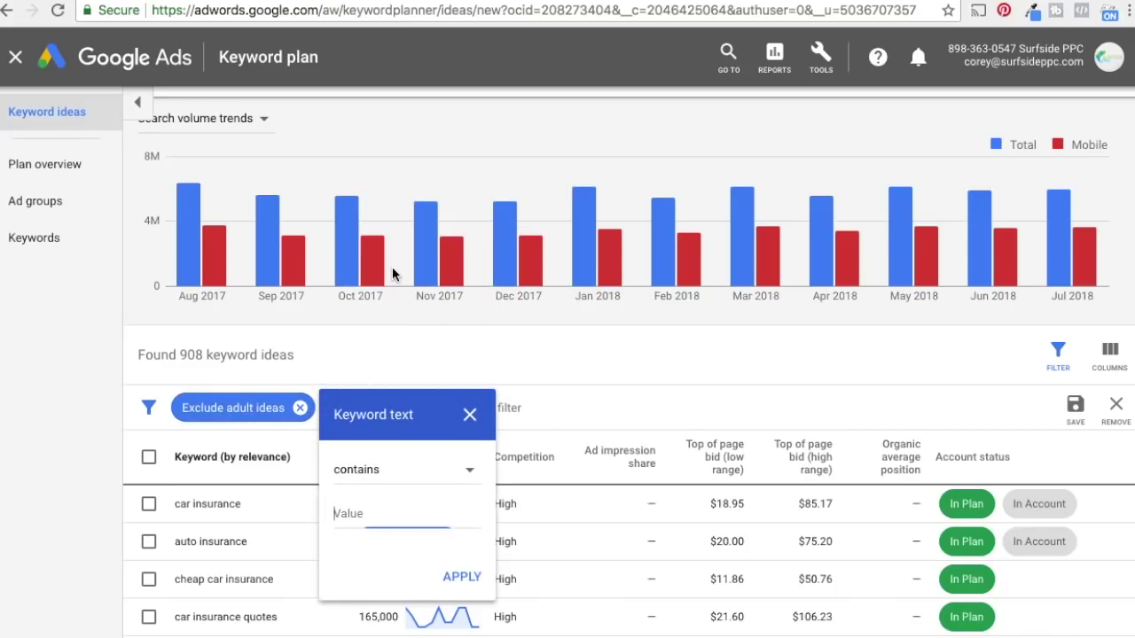
{"action": "scroll", "coordinate": [704, 479], "scroll_direction": "down", "scroll_amount": 1}
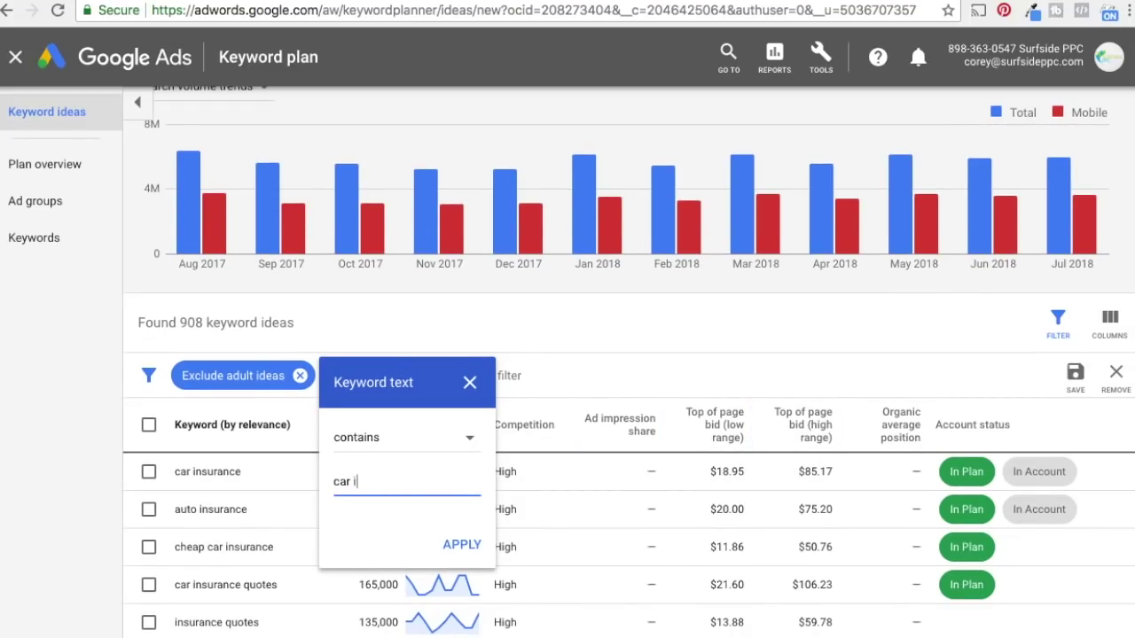
{"action": "type", "text": "car insurance"}
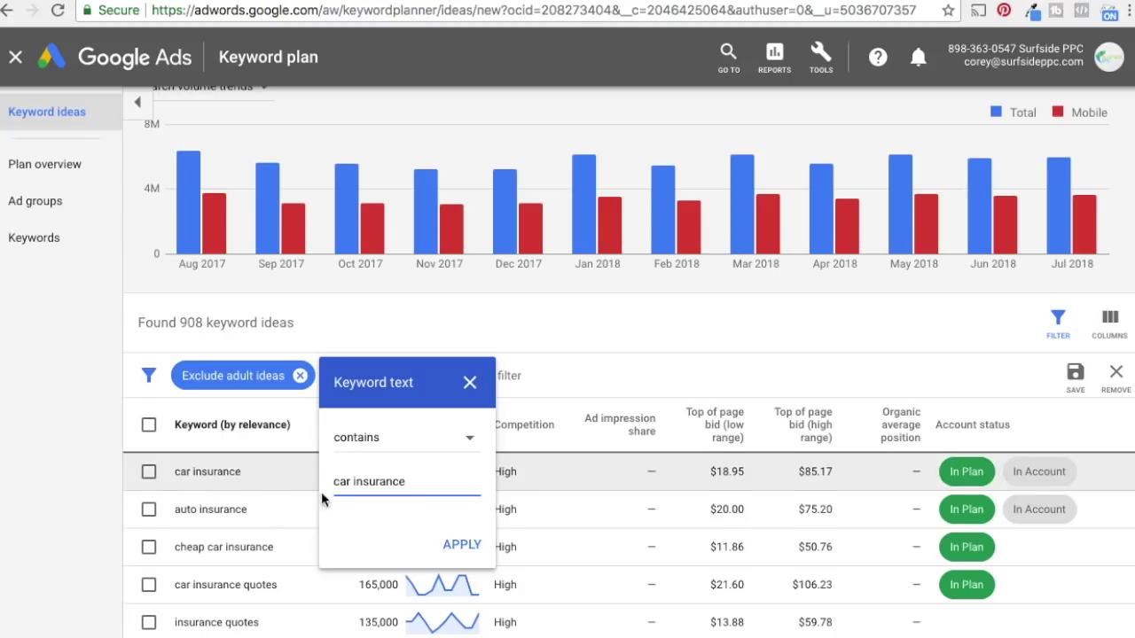
{"action": "left_click", "coordinate": [462, 546]}
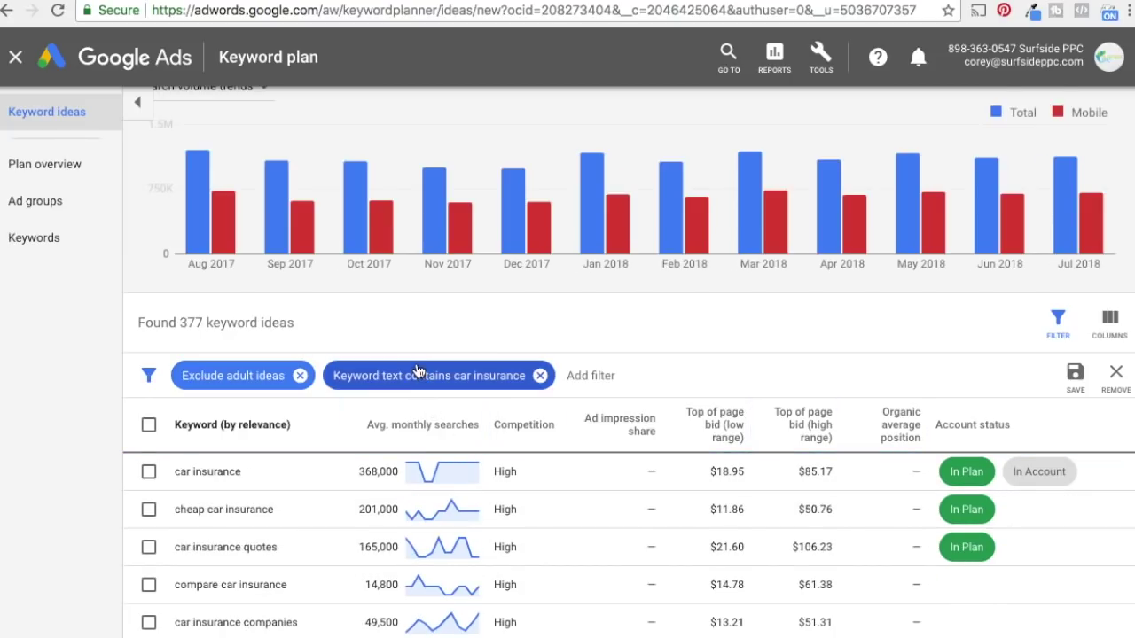
{"action": "scroll", "coordinate": [251, 478], "scroll_direction": "down", "scroll_amount": 3}
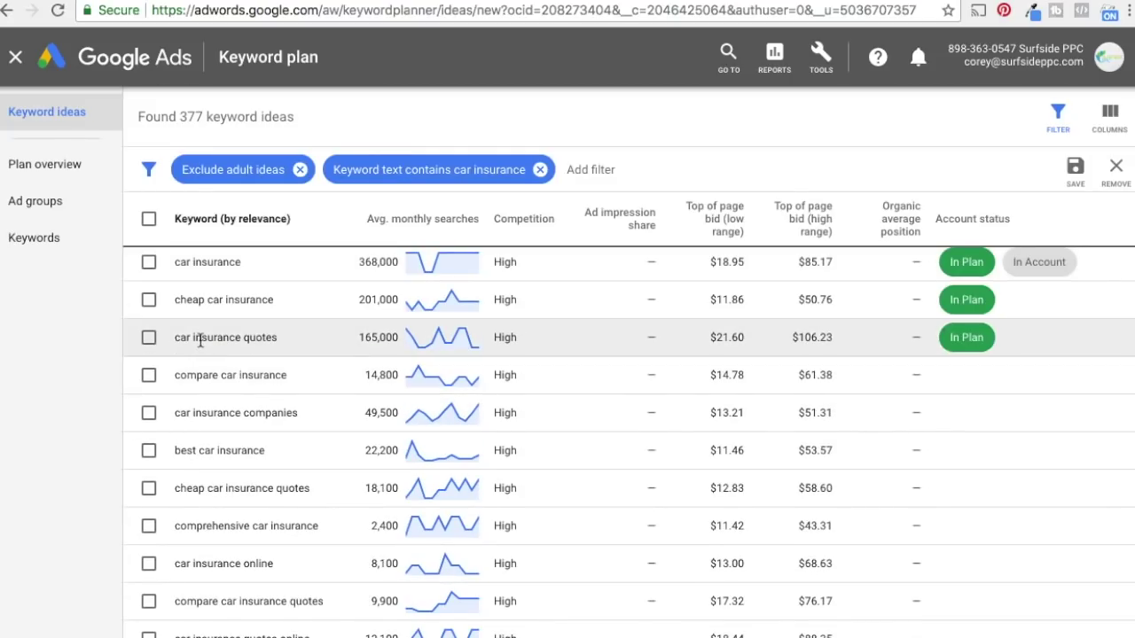
Remove the filter that limits the keyword ideas to keyword text containing "car insurance"
{"action": "left_click_drag", "start_coordinate": [197, 410], "coordinate": [266, 413]}
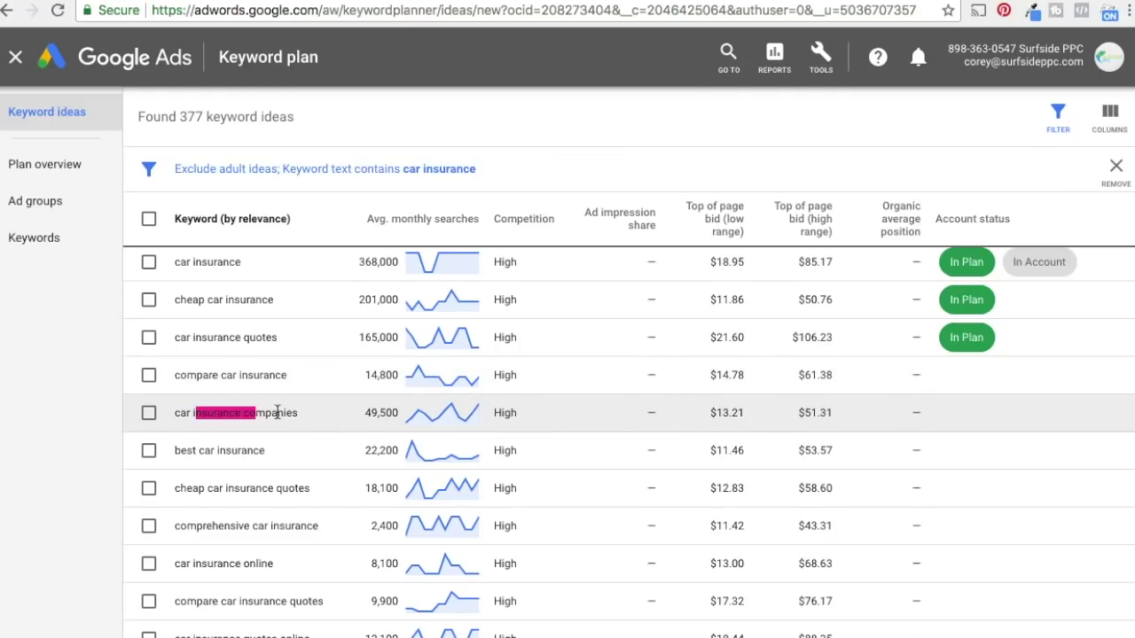
{"action": "left_click", "coordinate": [271, 413]}
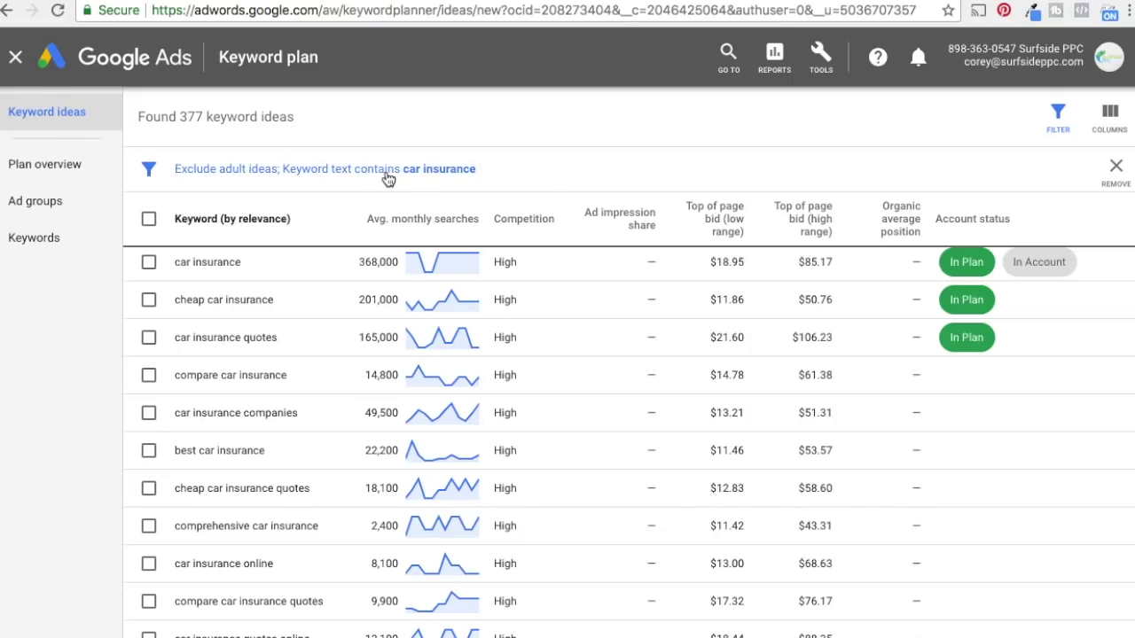
{"action": "left_click", "coordinate": [495, 170]}
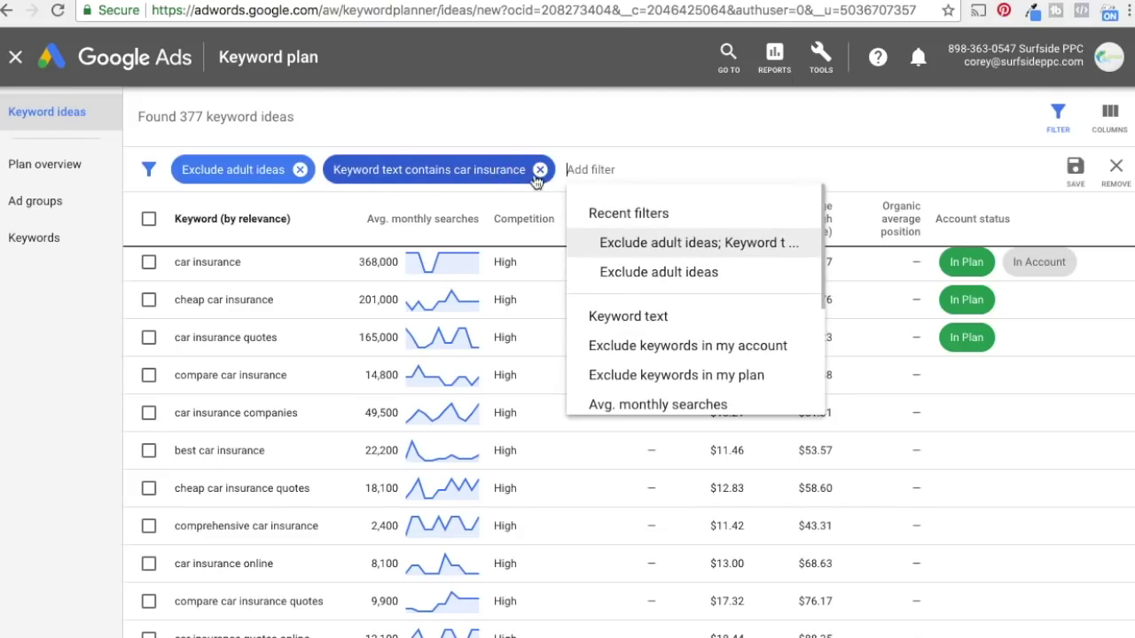
{"action": "left_click", "coordinate": [540, 170]}
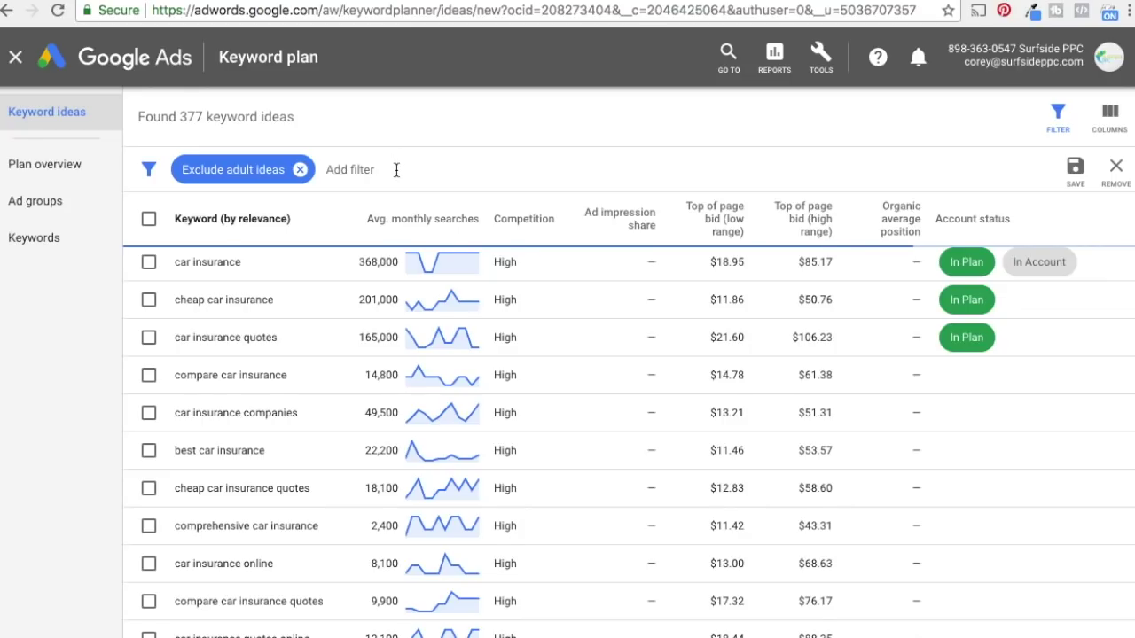
Filter the keyword ideas to those with average monthly searches less than or equal to 2000
{"action": "left_click", "coordinate": [353, 162]}
{"action": "scroll", "coordinate": [535, 307], "scroll_direction": "down", "scroll_amount": 1}
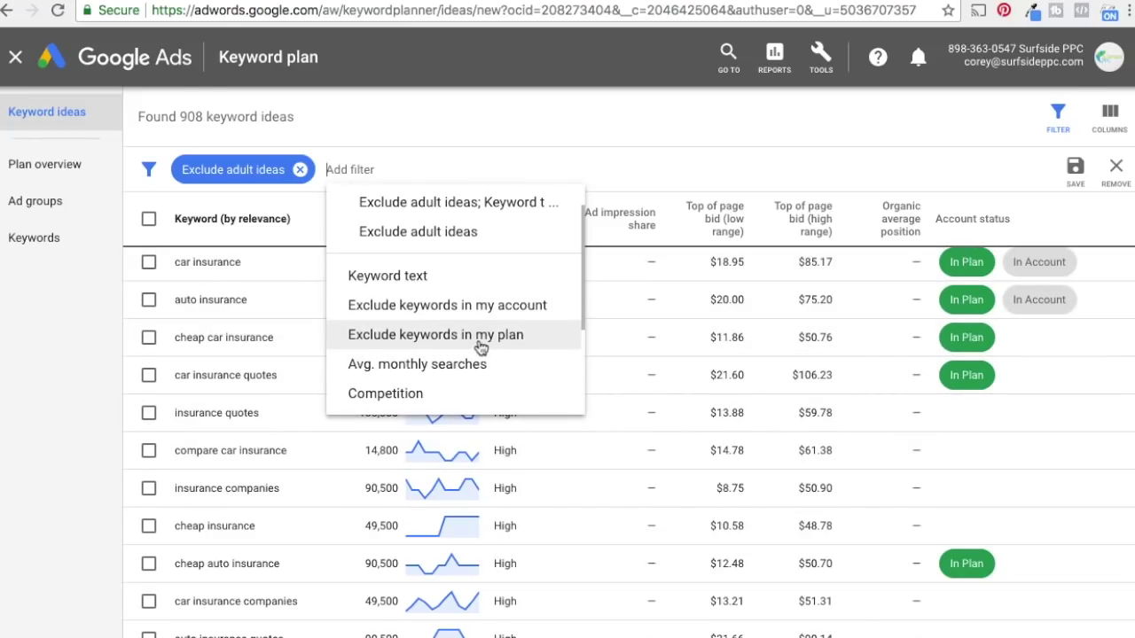
{"action": "scroll", "coordinate": [481, 345], "scroll_direction": "down", "scroll_amount": 1}
{"action": "scroll", "coordinate": [481, 345], "scroll_direction": "down", "scroll_amount": 3}
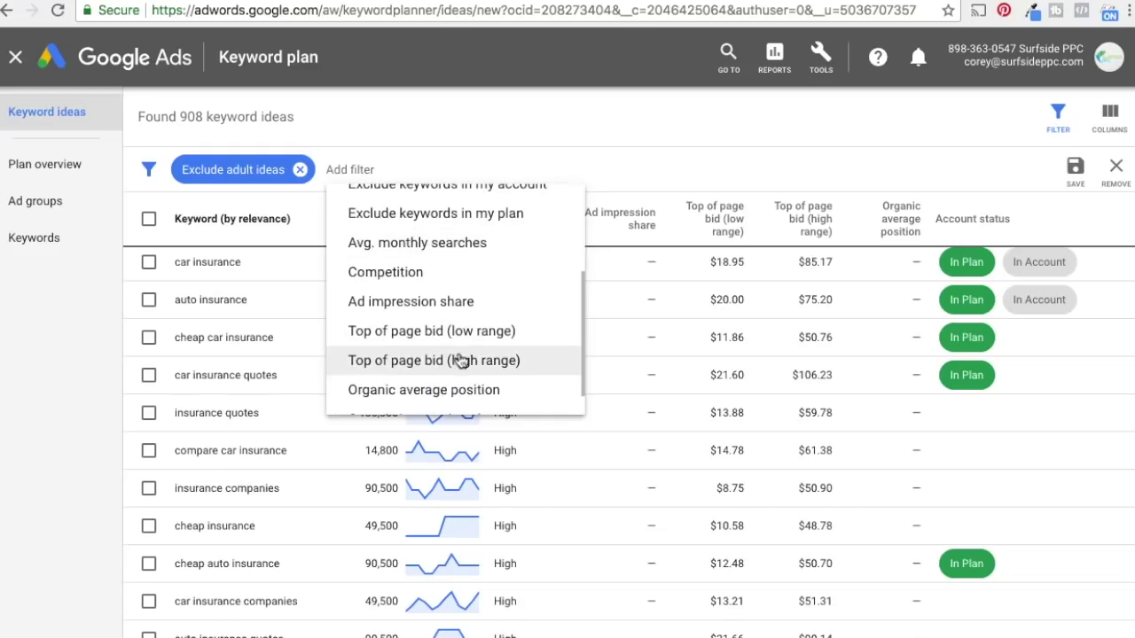
{"action": "left_click", "coordinate": [387, 253]}
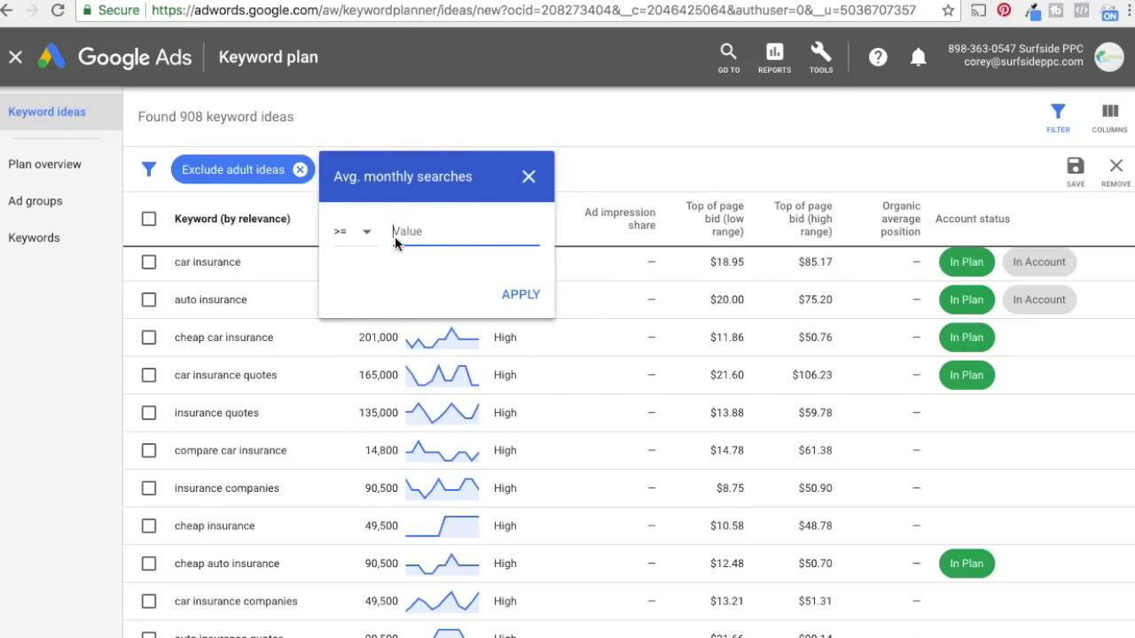
{"action": "type", "text": "1000"}
{"action": "left_click", "coordinate": [363, 233]}
{"action": "left_click", "coordinate": [363, 282]}
{"action": "type", "text": "2000"}
{"action": "left_click", "coordinate": [523, 301]}
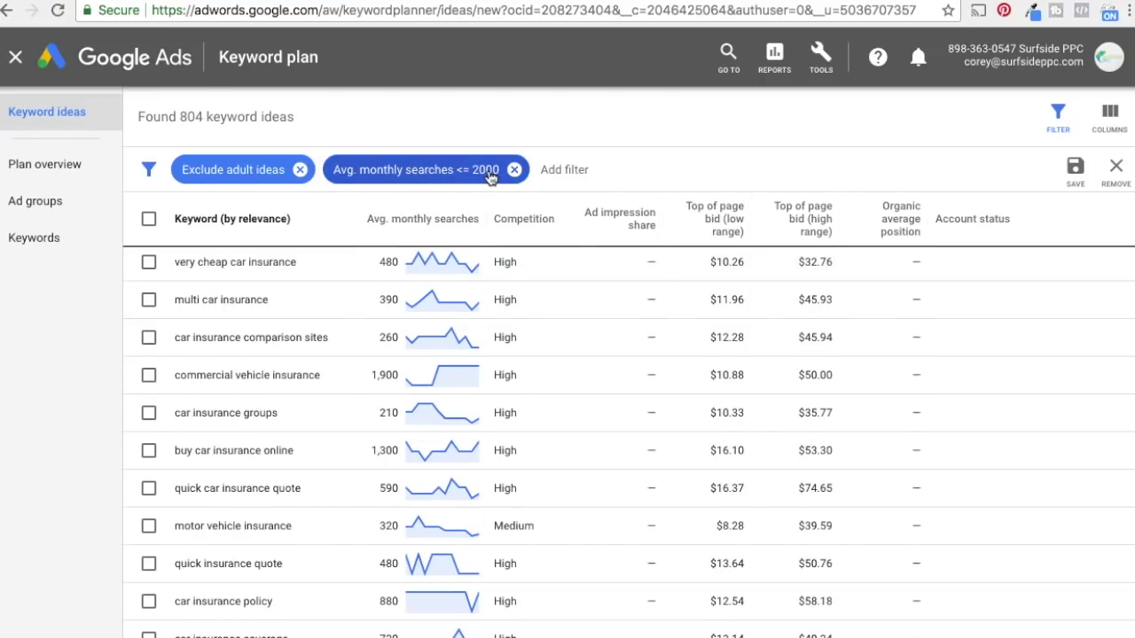
Review the first low-volume keywords, such as "very cheap car insurance" and "multi car insurance", and remove the average monthly searches filter
{"action": "left_click_drag", "start_coordinate": [175, 262], "coordinate": [263, 263]}
{"action": "left_click_drag", "start_coordinate": [192, 300], "coordinate": [262, 300]}
{"action": "left_click_drag", "start_coordinate": [210, 337], "coordinate": [298, 337]}
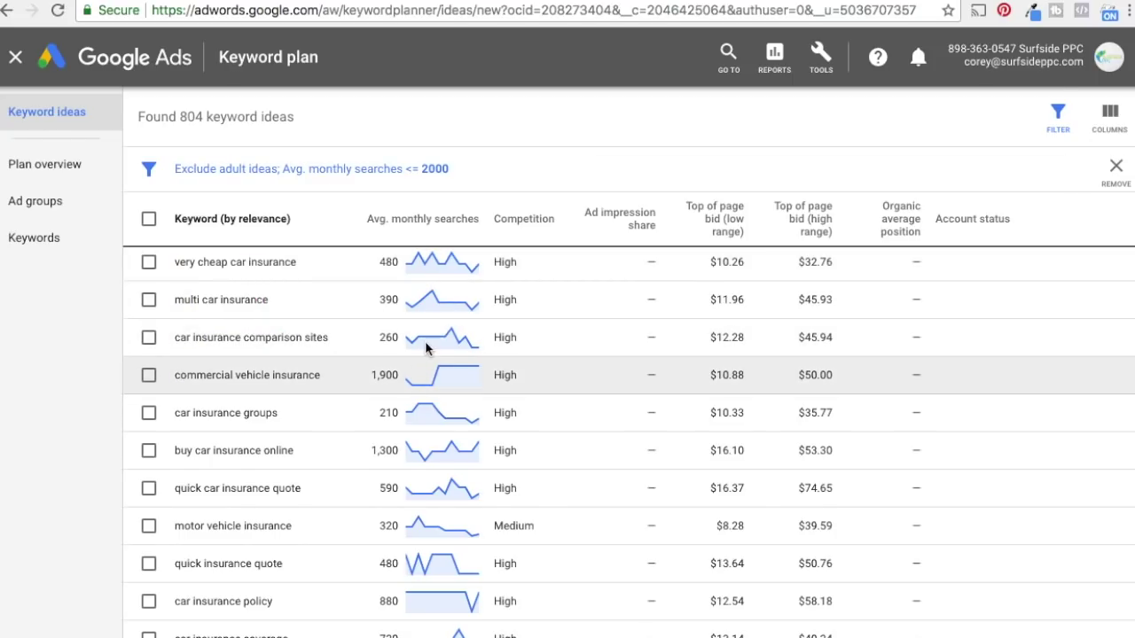
{"action": "left_click", "coordinate": [357, 170]}
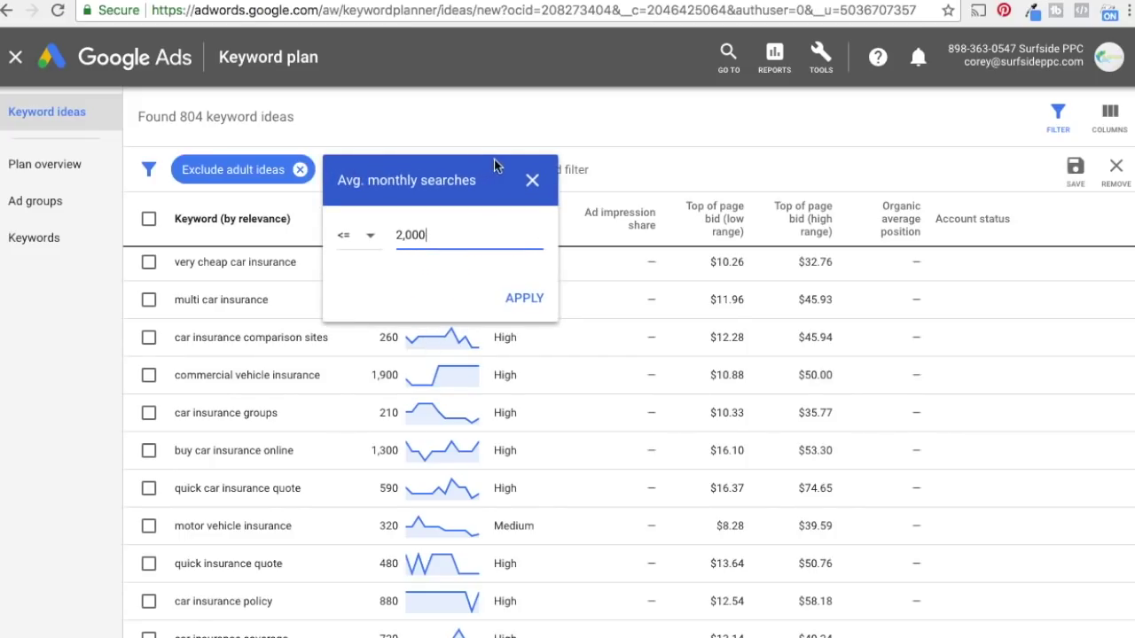
{"action": "left_click", "coordinate": [533, 180]}
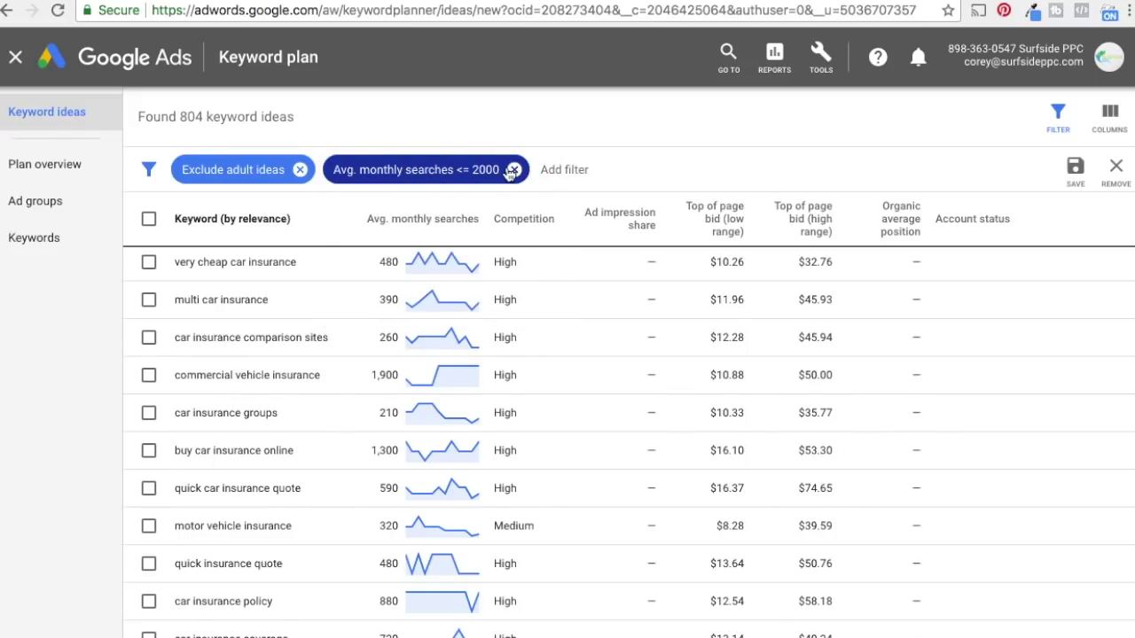
{"action": "left_click", "coordinate": [513, 171]}
Filter the keyword ideas to those with a low-range top of page bid of at least $10.00
{"action": "left_click", "coordinate": [363, 169]}
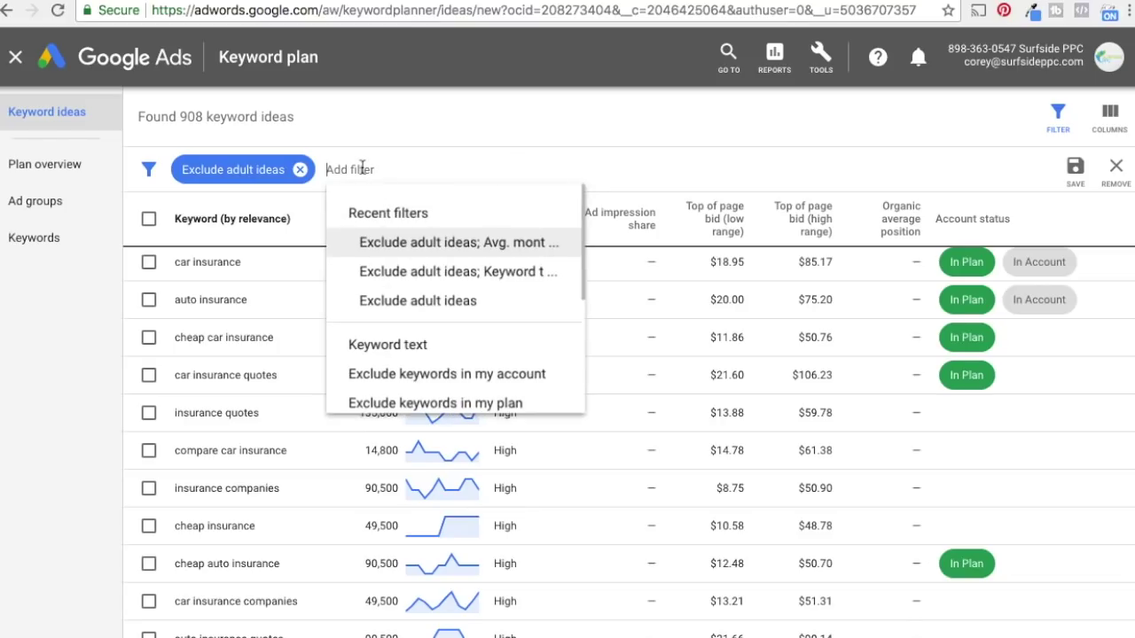
{"action": "scroll", "coordinate": [461, 274], "scroll_direction": "down", "scroll_amount": 1}
{"action": "scroll", "coordinate": [461, 270], "scroll_direction": "down", "scroll_amount": 4}
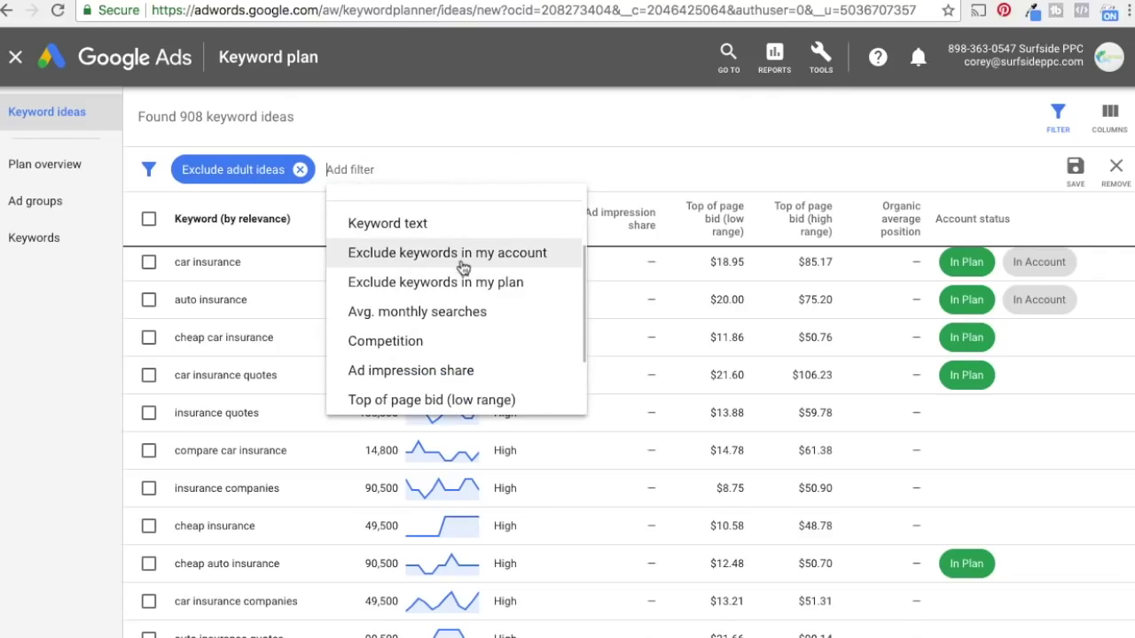
{"action": "scroll", "coordinate": [462, 265], "scroll_direction": "down", "scroll_amount": 1}
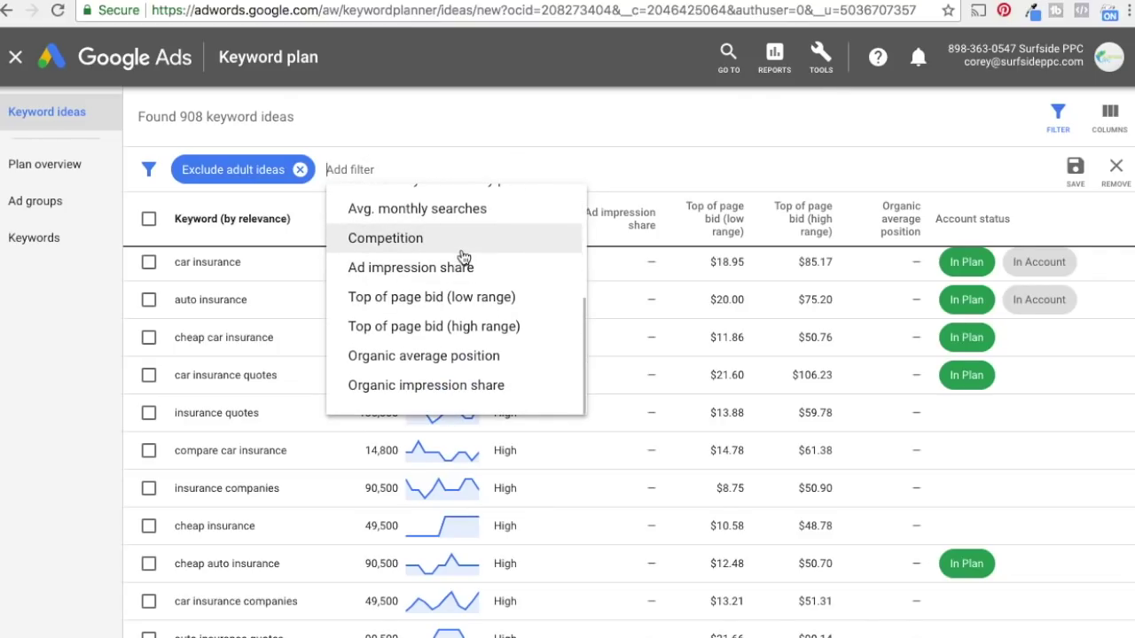
{"action": "left_click", "coordinate": [450, 304]}
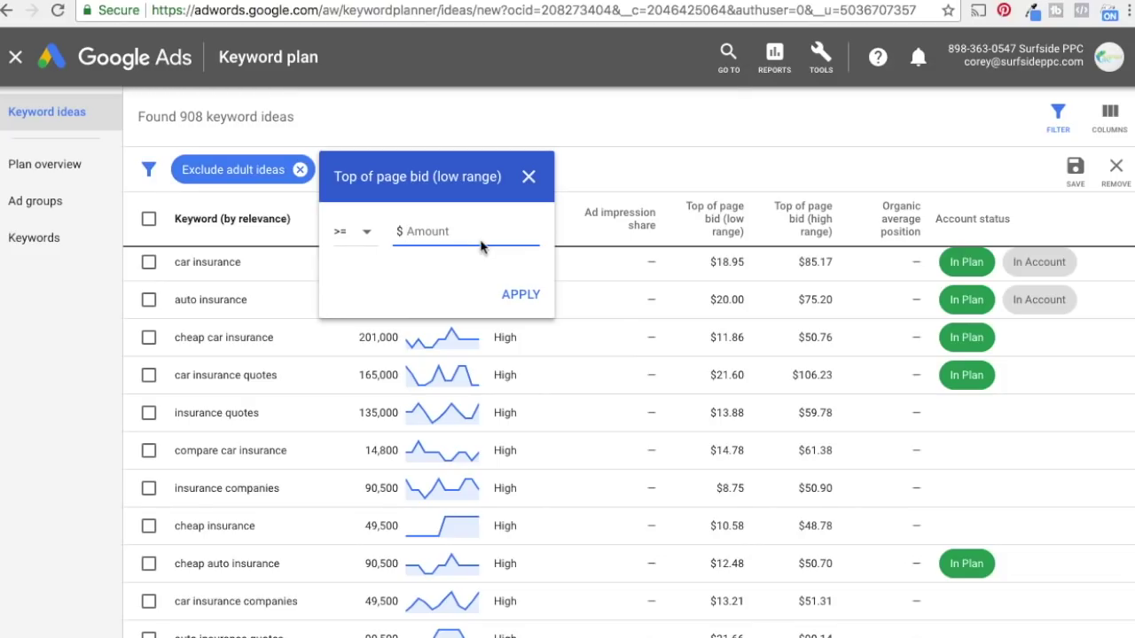
{"action": "type", "text": "10."}
{"action": "left_click", "coordinate": [530, 294]}
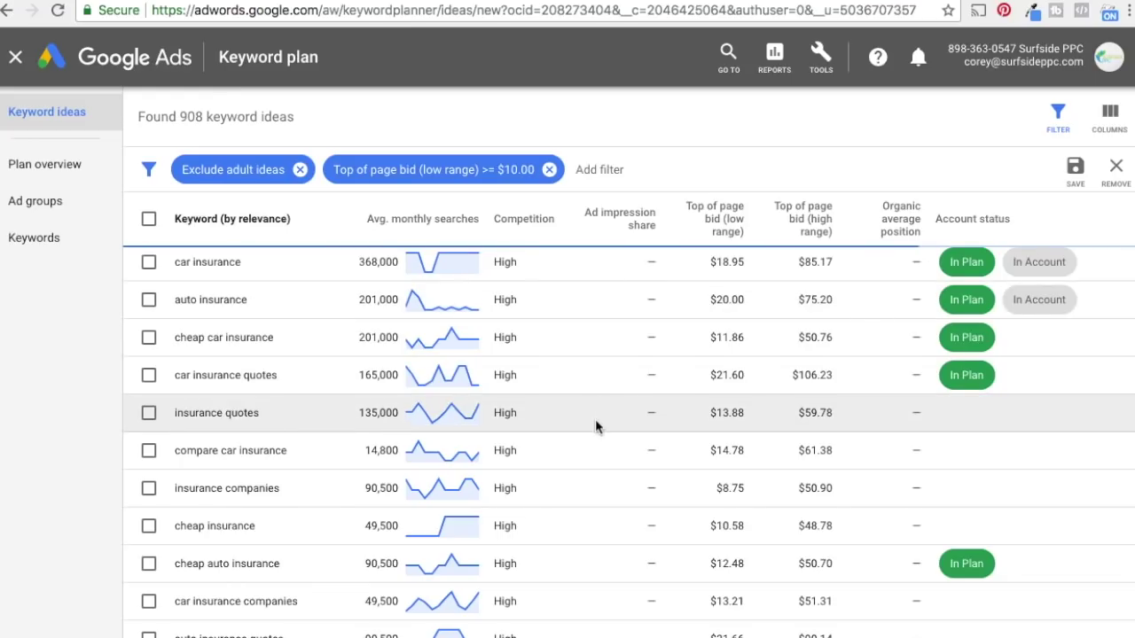
Change the low-range top of page bid filter to at most $10.00, view the matching keywords and remove the filter
{"action": "left_click", "coordinate": [431, 174]}
{"action": "left_click", "coordinate": [358, 235]}
{"action": "left_click", "coordinate": [357, 286]}
{"action": "left_click", "coordinate": [493, 301]}
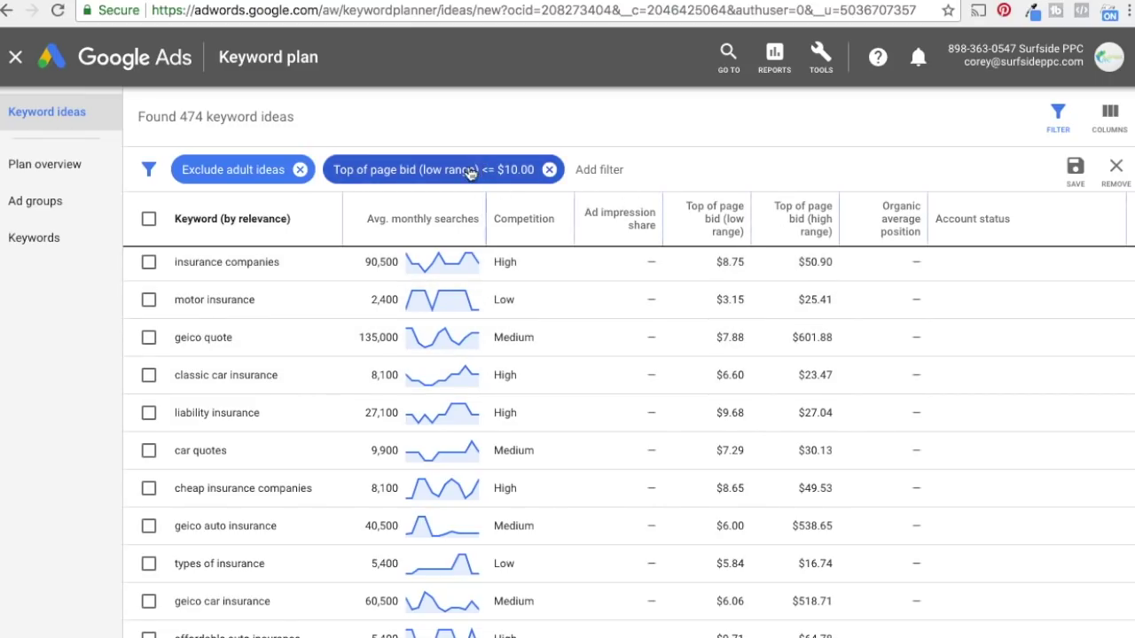
{"action": "left_click", "coordinate": [549, 170]}
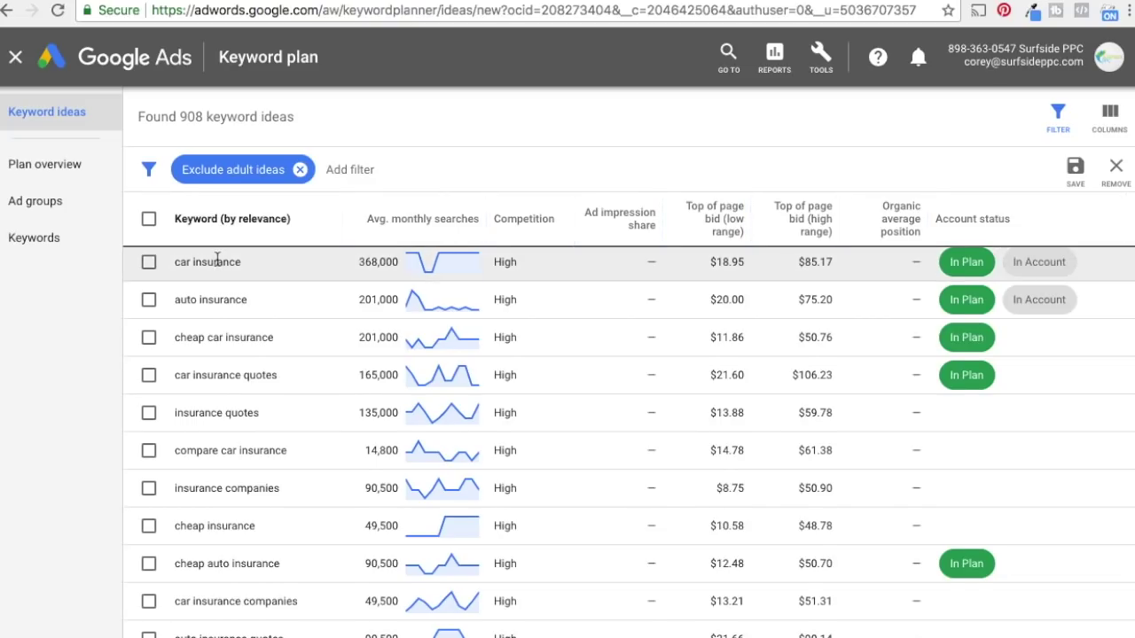
Look through the full list of keyword ideas, comparing the keywords and their top of page bids
{"action": "scroll", "coordinate": [213, 260], "scroll_direction": "down", "scroll_amount": 3}
{"action": "scroll", "coordinate": [178, 301], "scroll_direction": "down", "scroll_amount": 2}
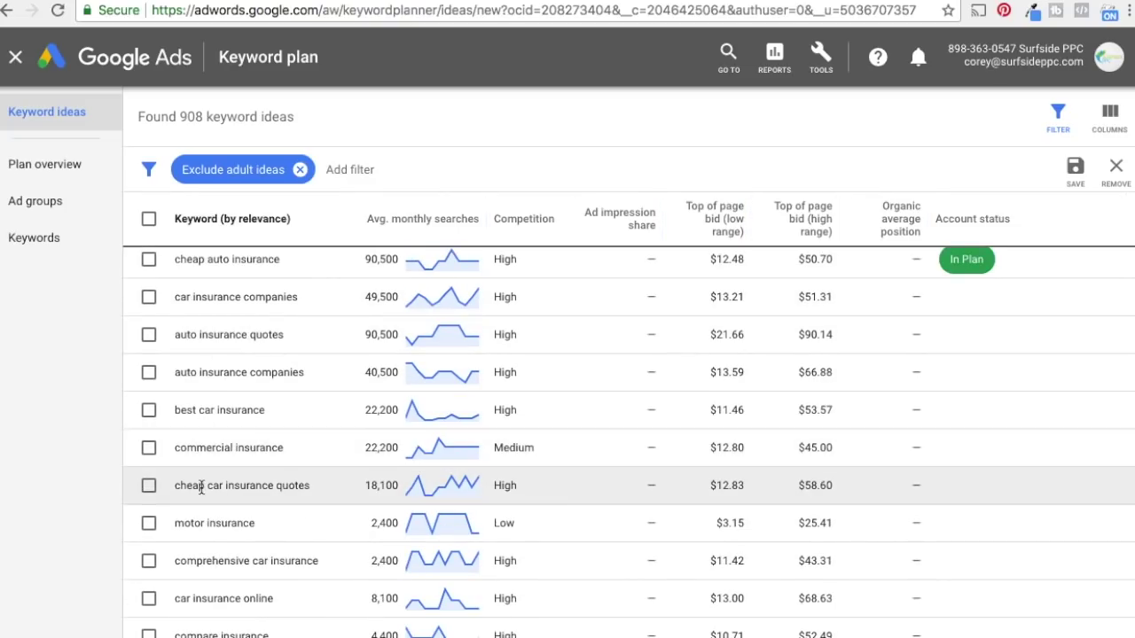
{"action": "scroll", "coordinate": [226, 448], "scroll_direction": "up", "scroll_amount": 4}
{"action": "scroll", "coordinate": [248, 427], "scroll_direction": "up", "scroll_amount": 5}
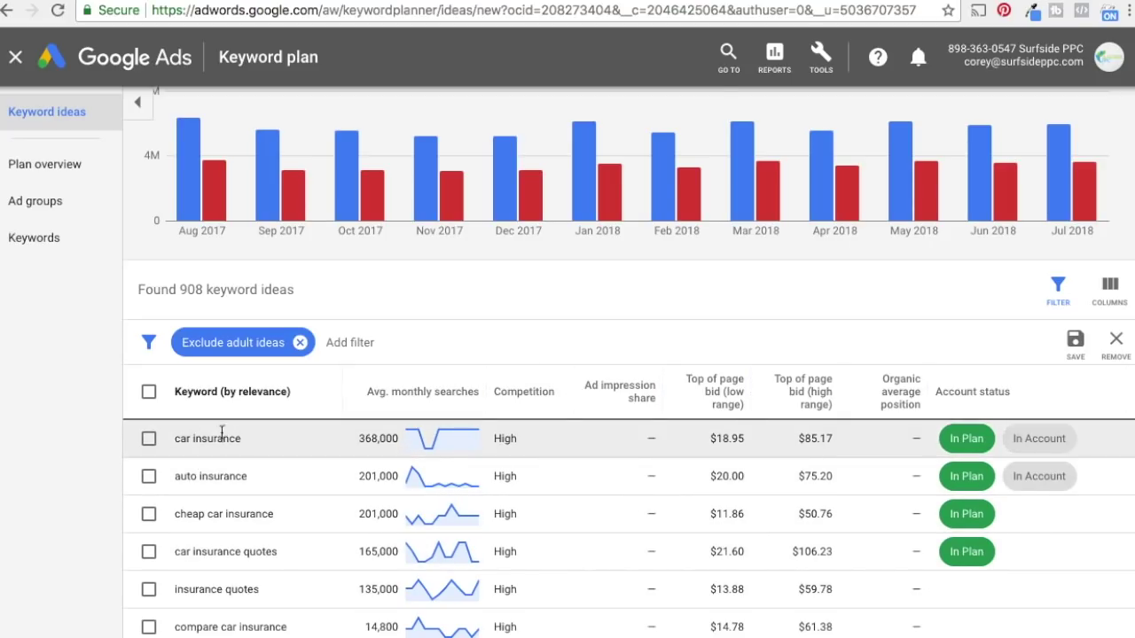
{"action": "scroll", "coordinate": [494, 399], "scroll_direction": "down", "scroll_amount": 5}
{"action": "scroll", "coordinate": [739, 460], "scroll_direction": "up", "scroll_amount": 5}
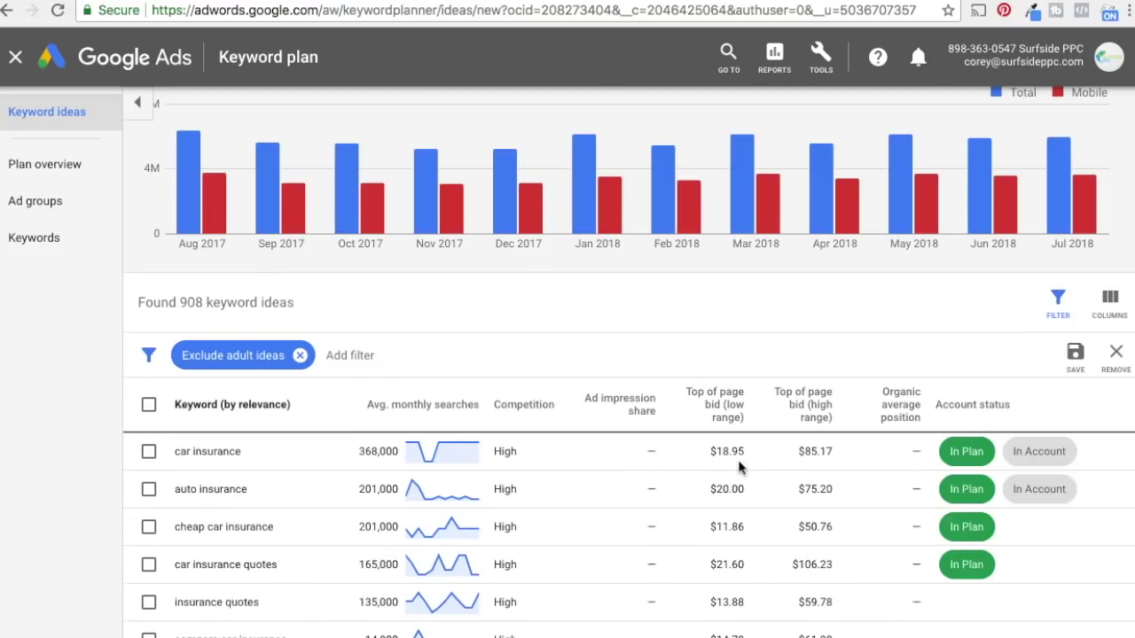
Review the search volume trends chart and switch it to the breakdown by platforms
{"action": "scroll", "coordinate": [707, 319], "scroll_direction": "up", "scroll_amount": 2}
{"action": "scroll", "coordinate": [709, 339], "scroll_direction": "up", "scroll_amount": 1}
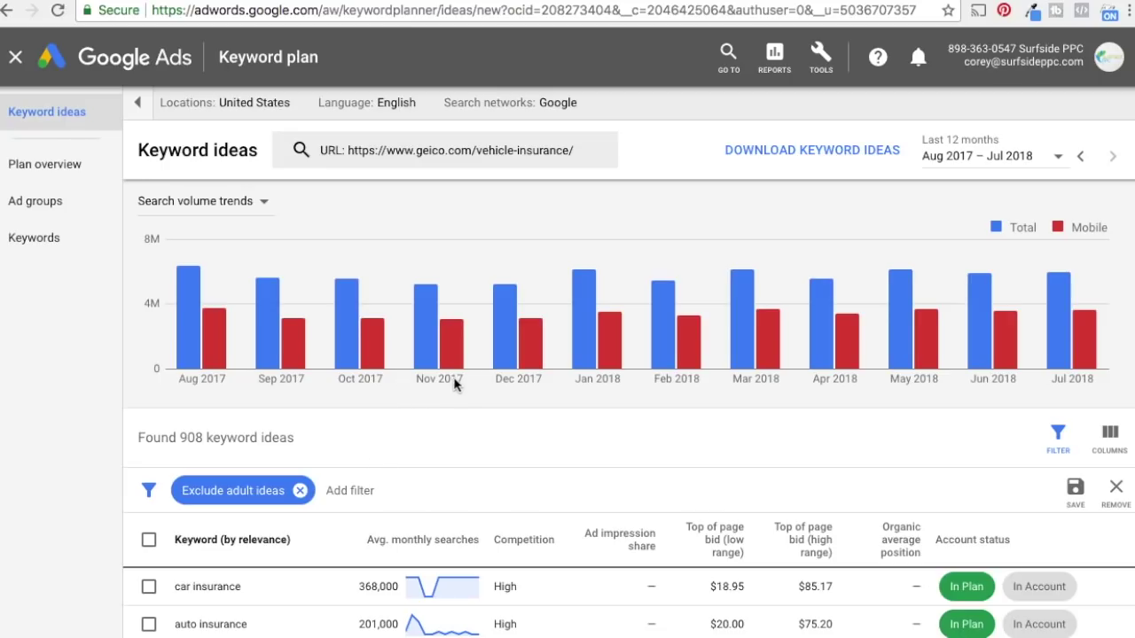
{"action": "mouse_move", "coordinate": [501, 357]}
{"action": "left_click", "coordinate": [213, 206]}
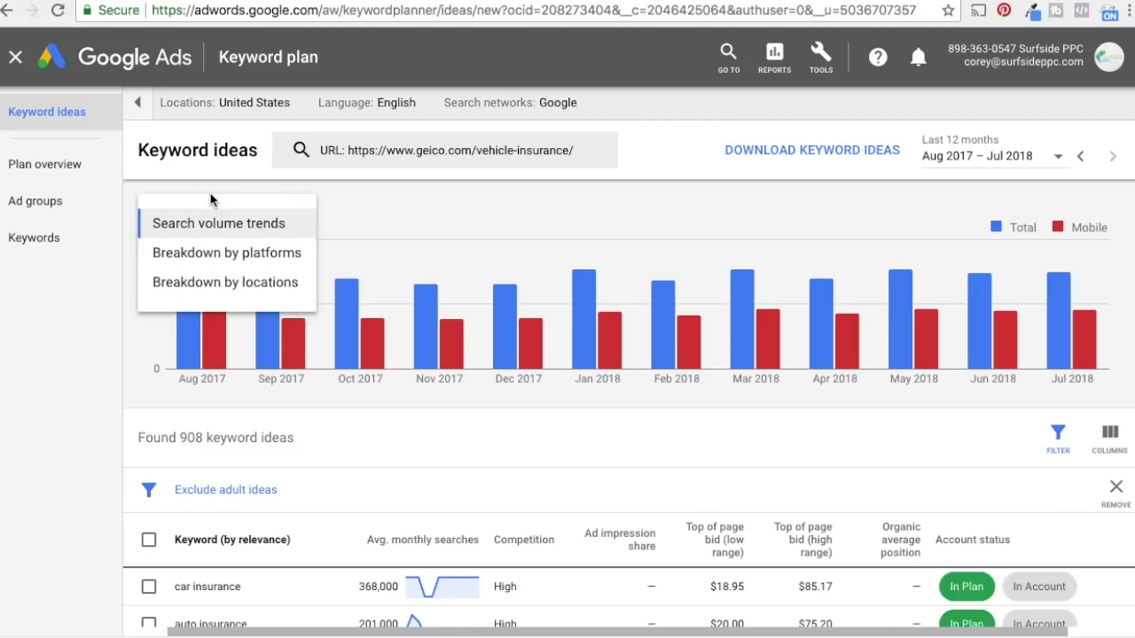
{"action": "left_click", "coordinate": [287, 255]}
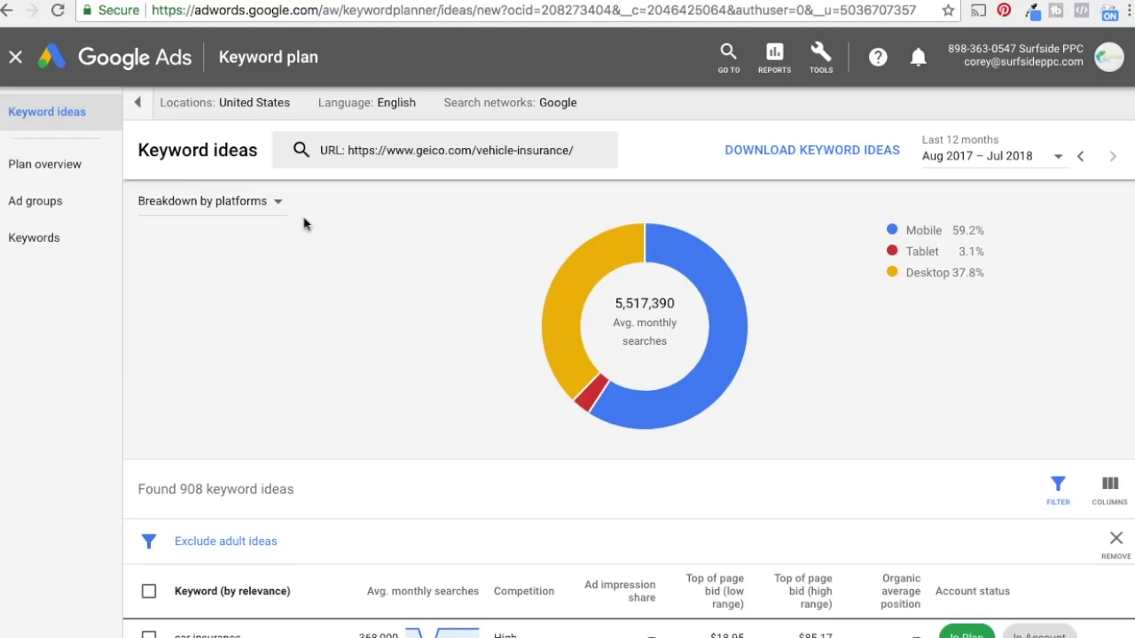
Break the search volume down by locations, viewing it by region and by Nielsen DMA regions
{"action": "left_click", "coordinate": [252, 209]}
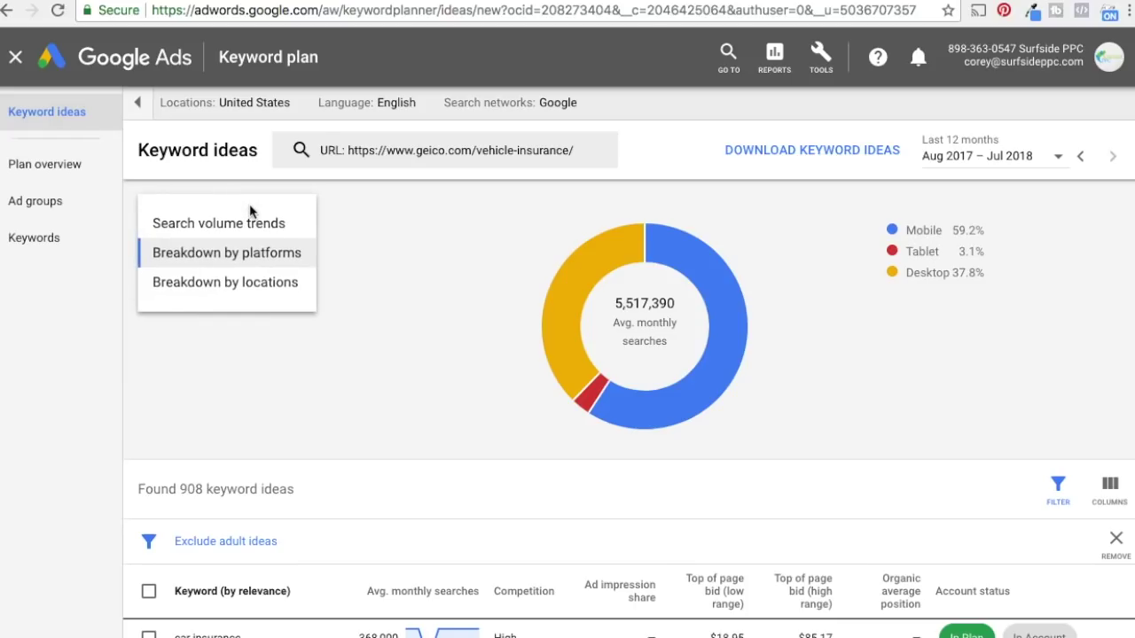
{"action": "left_click", "coordinate": [245, 291]}
{"action": "left_click", "coordinate": [322, 217]}
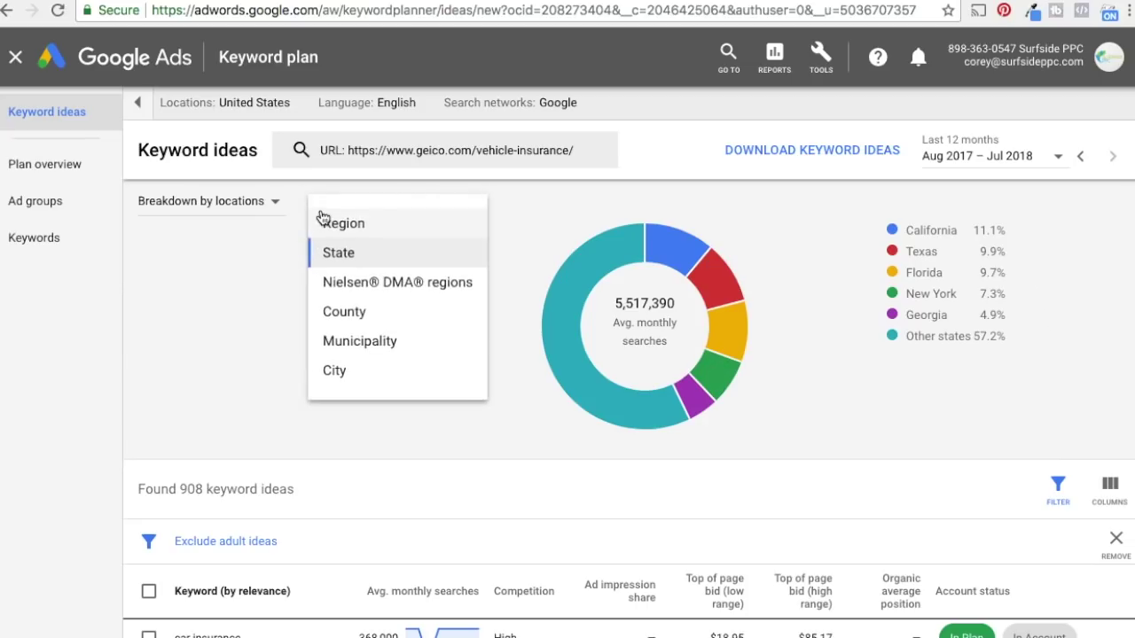
{"action": "left_click", "coordinate": [351, 226]}
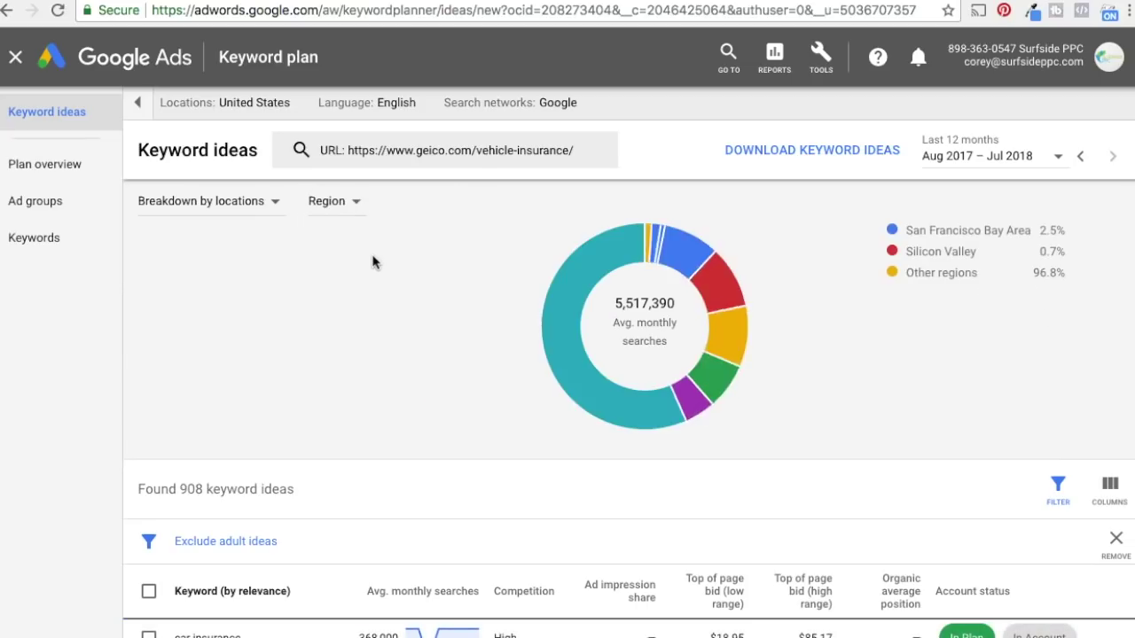
{"action": "left_click_drag", "start_coordinate": [947, 230], "coordinate": [1033, 229]}
{"action": "left_click", "coordinate": [1035, 226]}
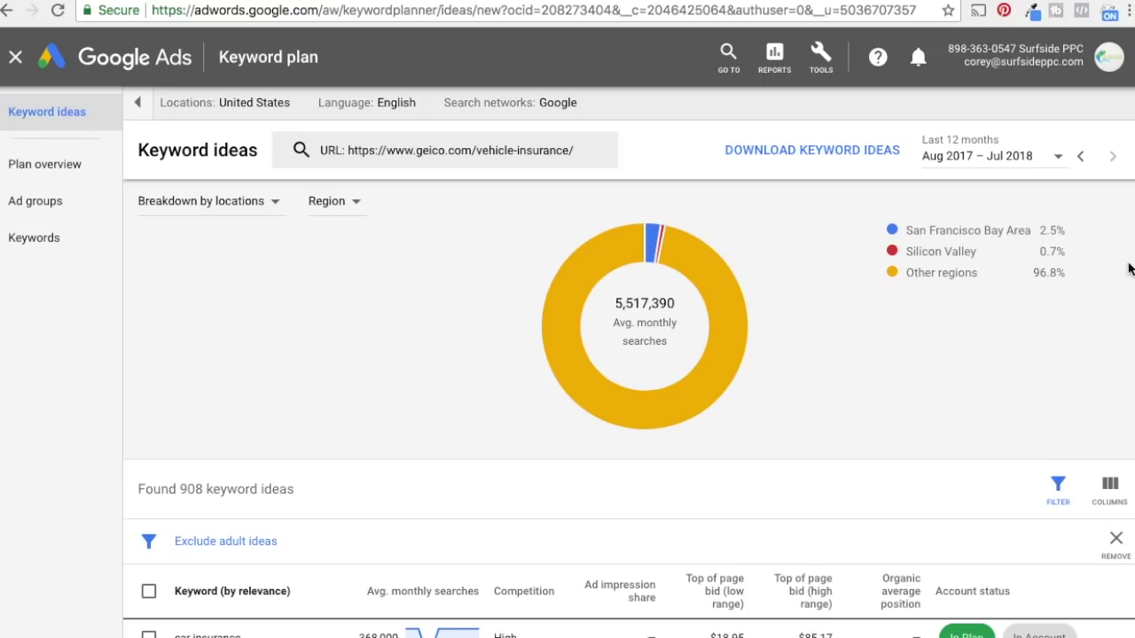
{"action": "left_click", "coordinate": [341, 202]}
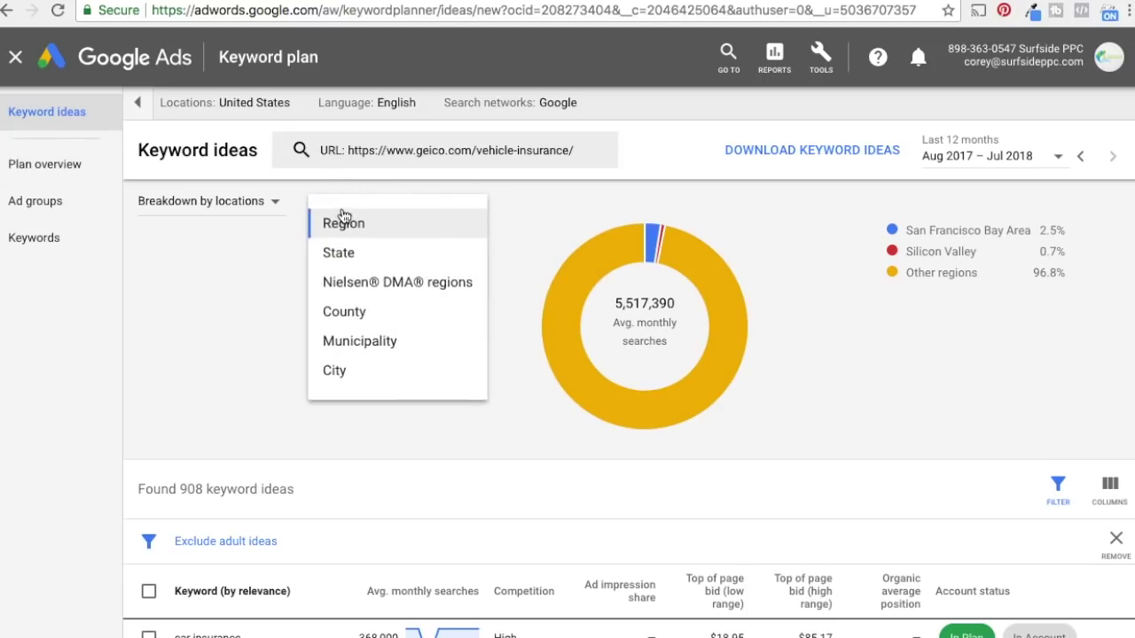
{"action": "left_click", "coordinate": [386, 284]}
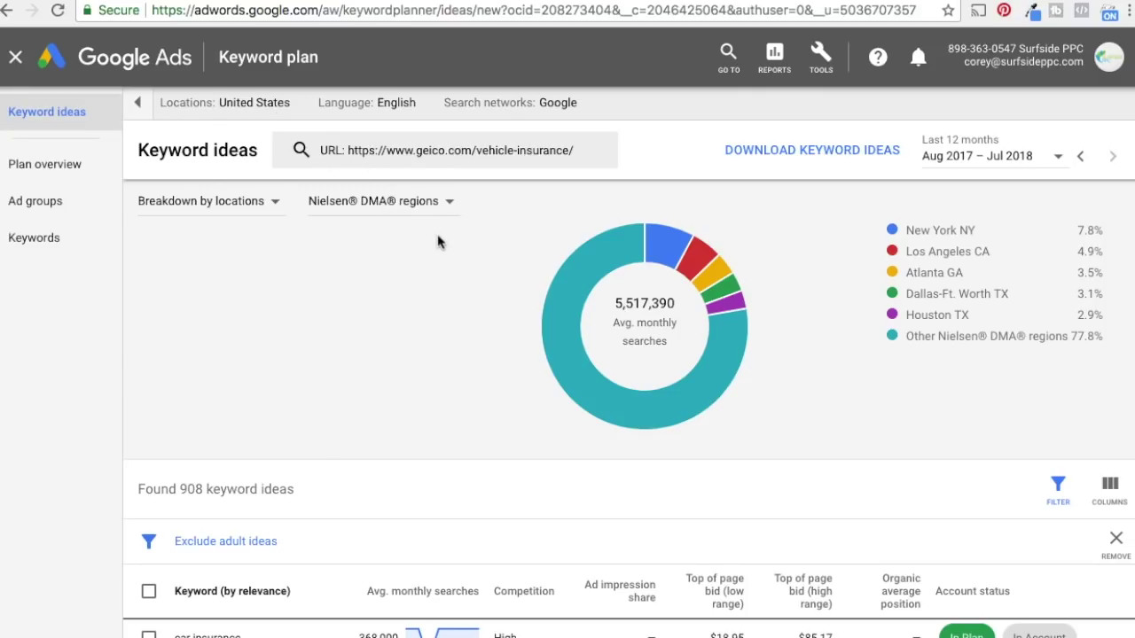
Switch the chart back to search volume trends and look over the keyword ideas below it
{"action": "left_click", "coordinate": [175, 203]}
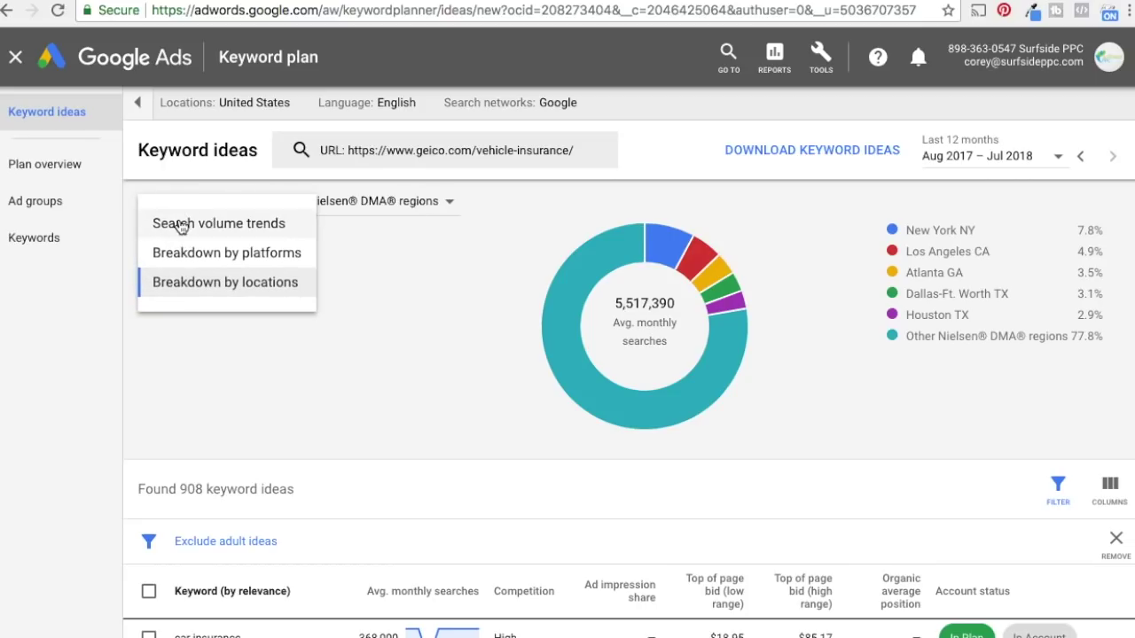
{"action": "left_click", "coordinate": [180, 226]}
{"action": "scroll", "coordinate": [766, 416], "scroll_direction": "down", "scroll_amount": 1}
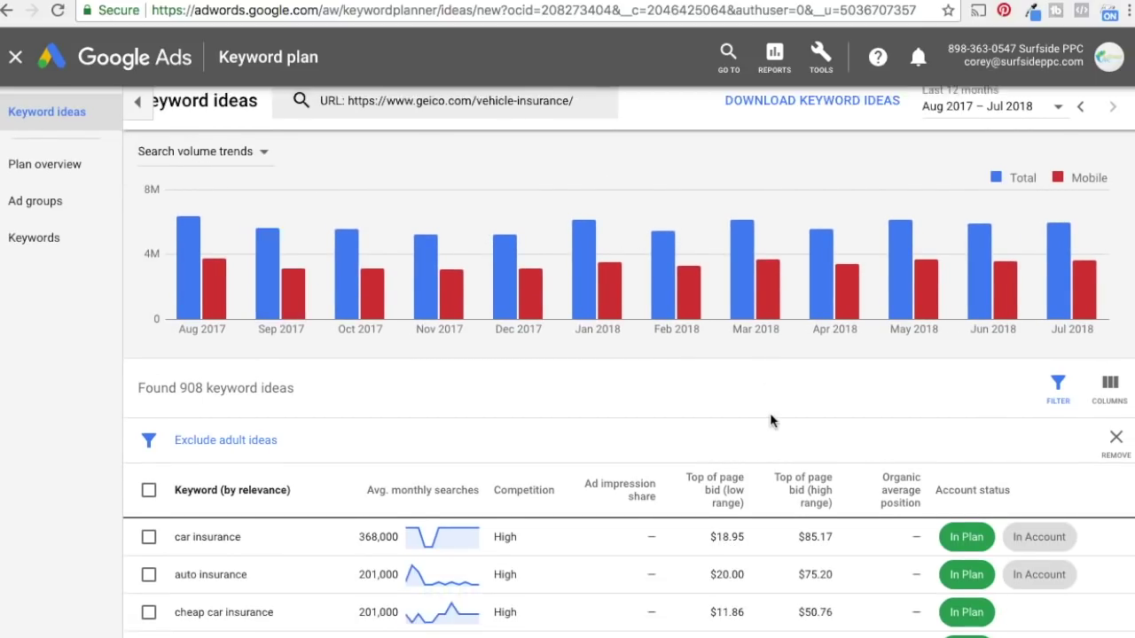
{"action": "scroll", "coordinate": [769, 420], "scroll_direction": "down", "scroll_amount": 3}
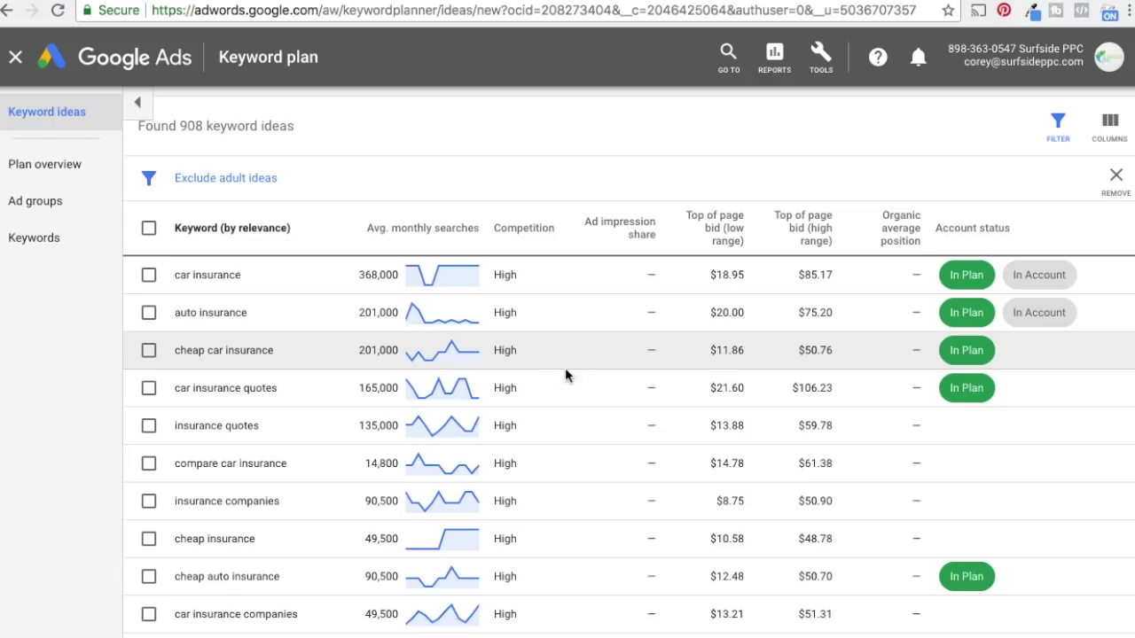
Open the plan overview to see the forecast for the planned keywords
{"action": "scroll", "coordinate": [543, 372], "scroll_direction": "up", "scroll_amount": 4}
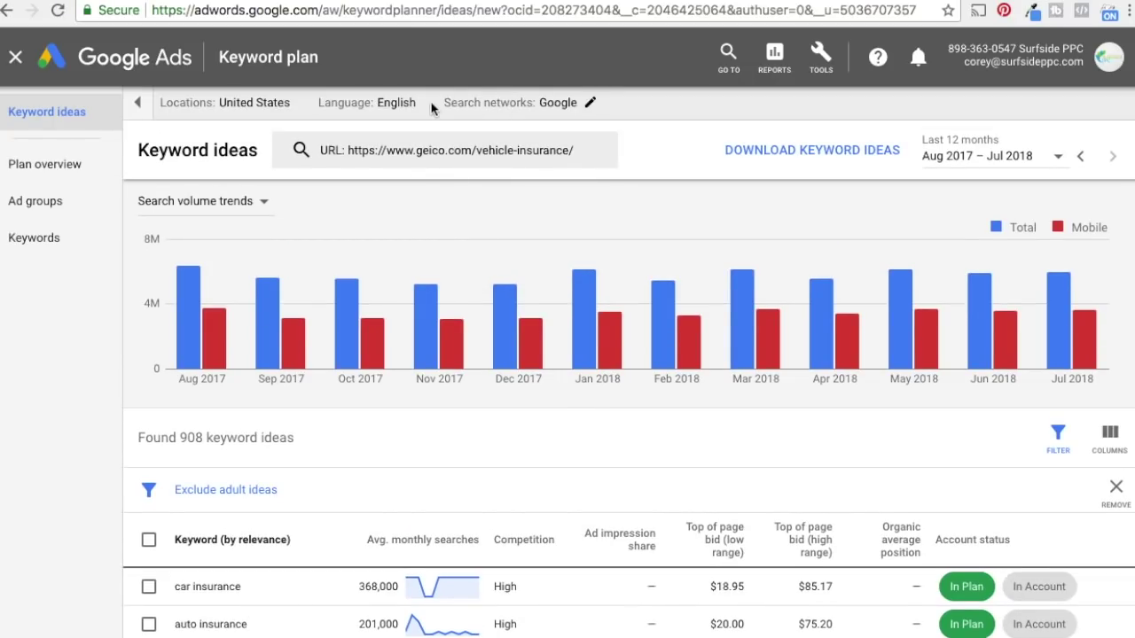
{"action": "left_click", "coordinate": [34, 168]}
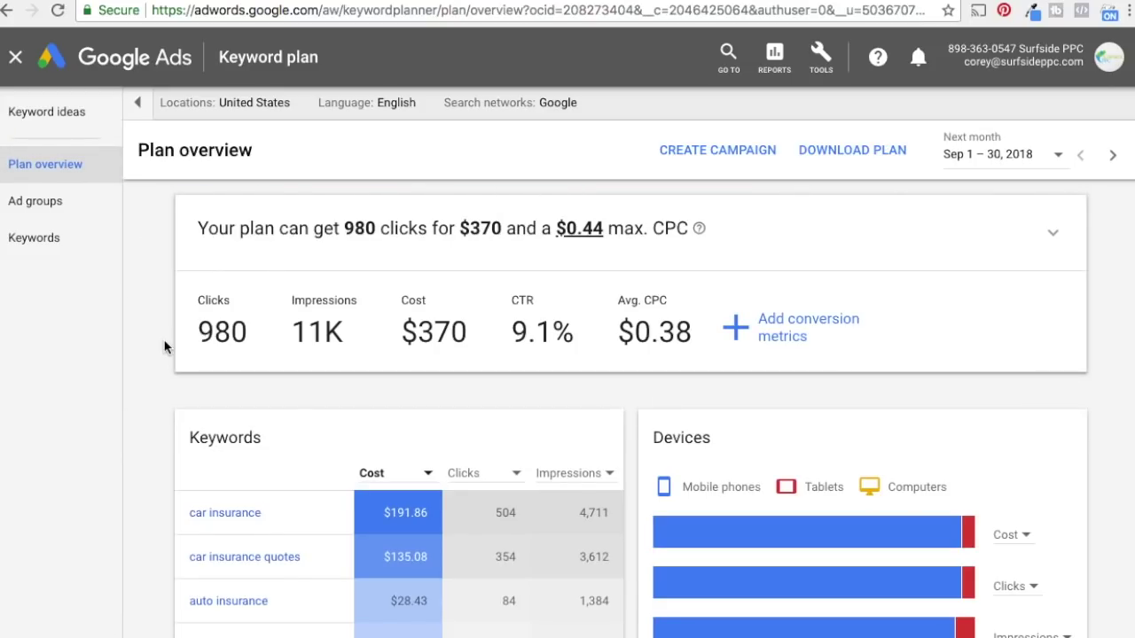
Expand the forecast chart in the plan overview and raise the plan's maximum CPC to $6.05 on the curve
{"action": "left_click", "coordinate": [1053, 232]}
{"action": "scroll", "coordinate": [1051, 257], "scroll_direction": "down", "scroll_amount": 1}
{"action": "scroll", "coordinate": [1053, 282], "scroll_direction": "down", "scroll_amount": 3}
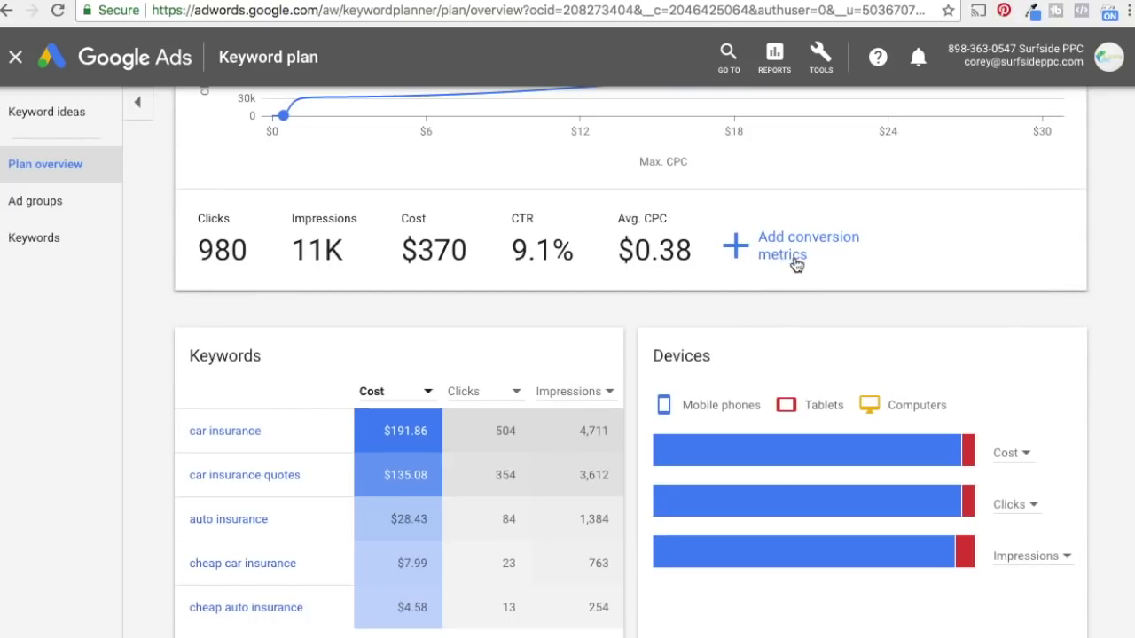
{"action": "scroll", "coordinate": [1108, 371], "scroll_direction": "up", "scroll_amount": 1}
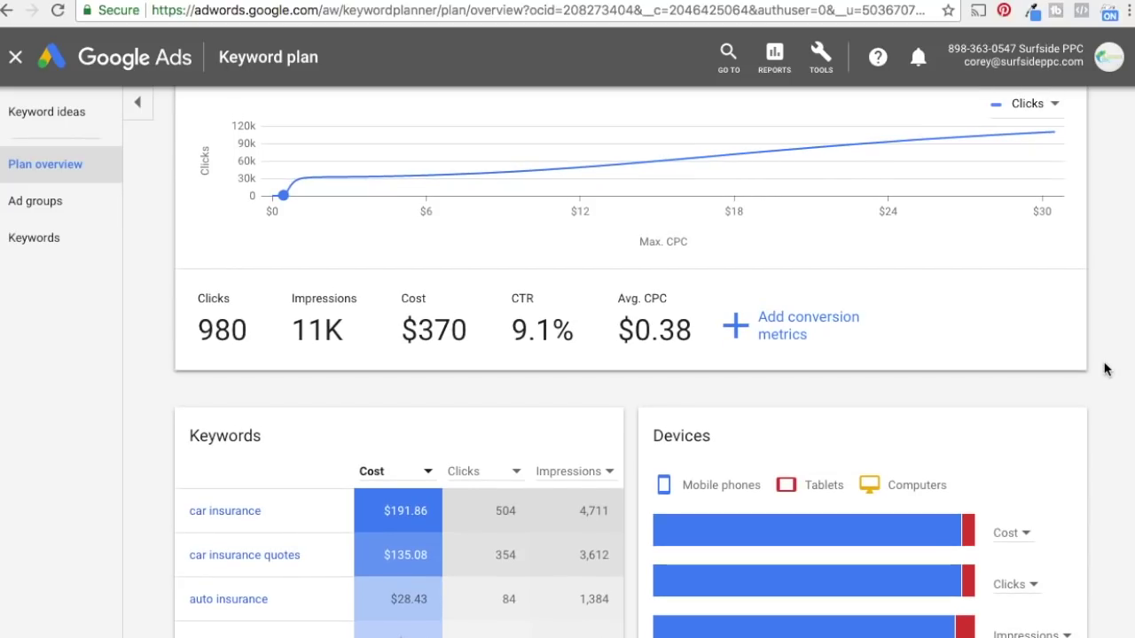
{"action": "scroll", "coordinate": [1108, 298], "scroll_direction": "up", "scroll_amount": 1}
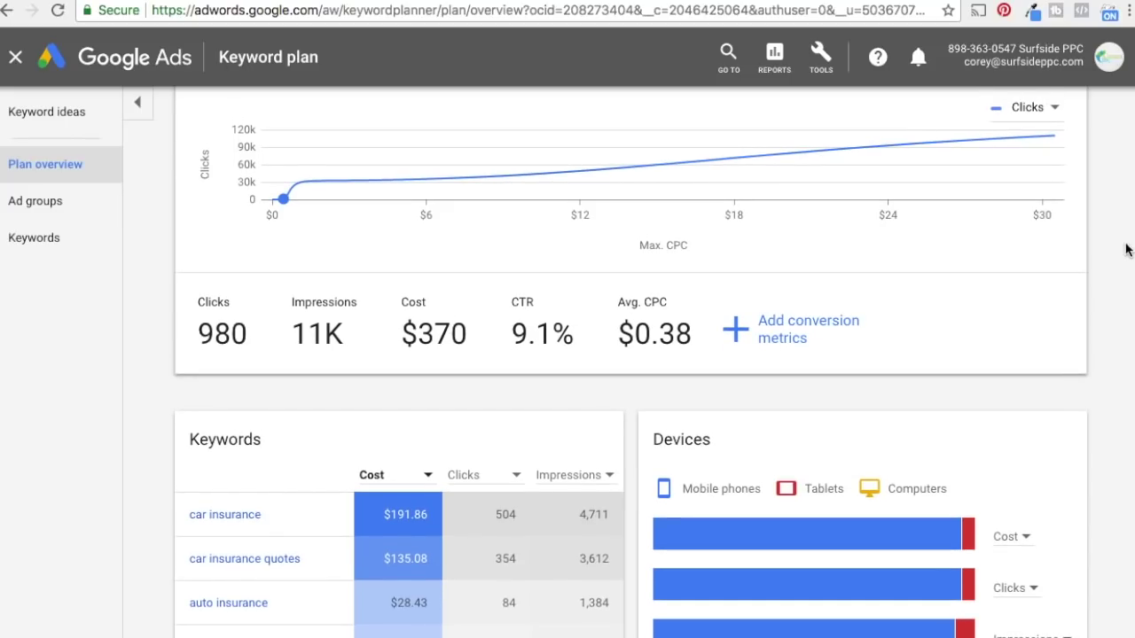
{"action": "scroll", "coordinate": [1126, 281], "scroll_direction": "up", "scroll_amount": 1}
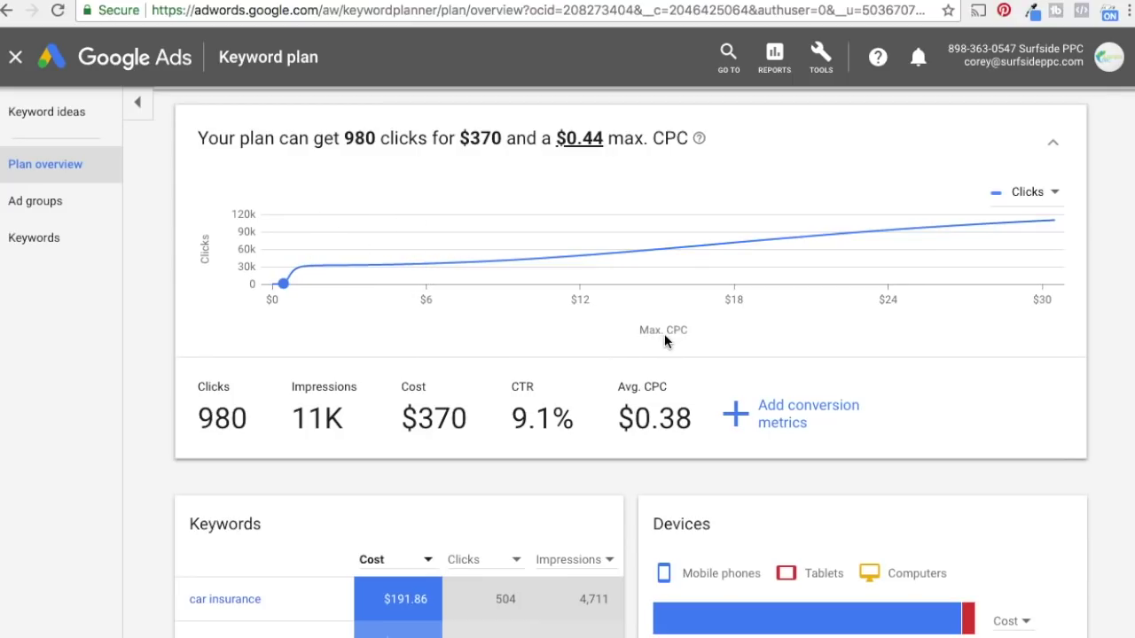
{"action": "left_click", "coordinate": [429, 269]}
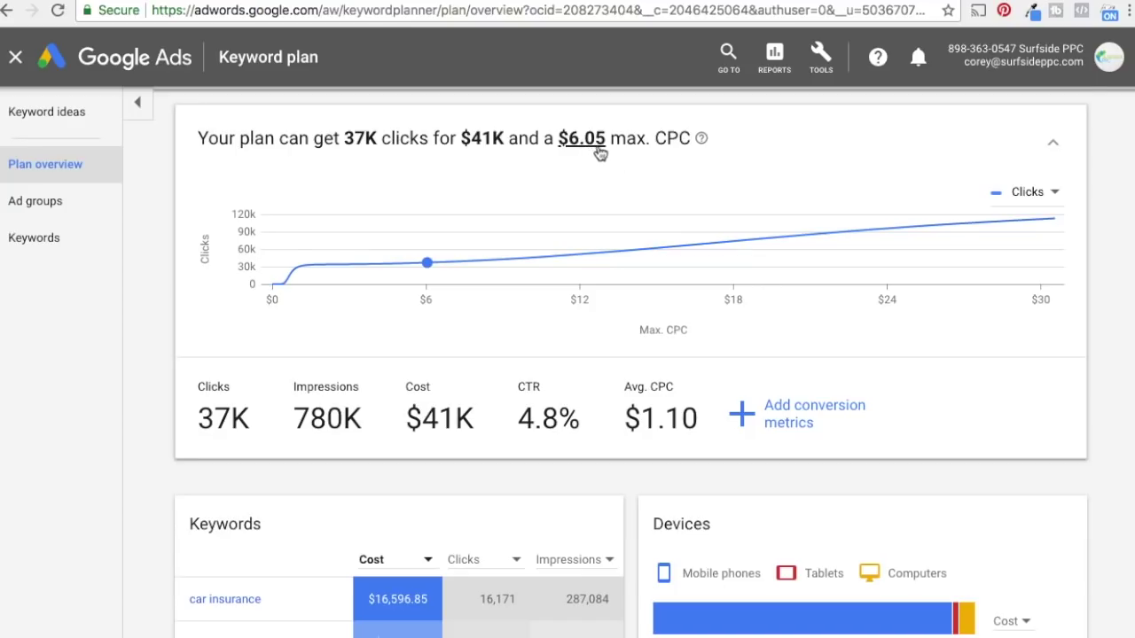
Review the plan's forecast totals, the cost per keyword and the mobile phone share of cost in the device breakdown
{"action": "scroll", "coordinate": [600, 148], "scroll_direction": "up", "scroll_amount": 1}
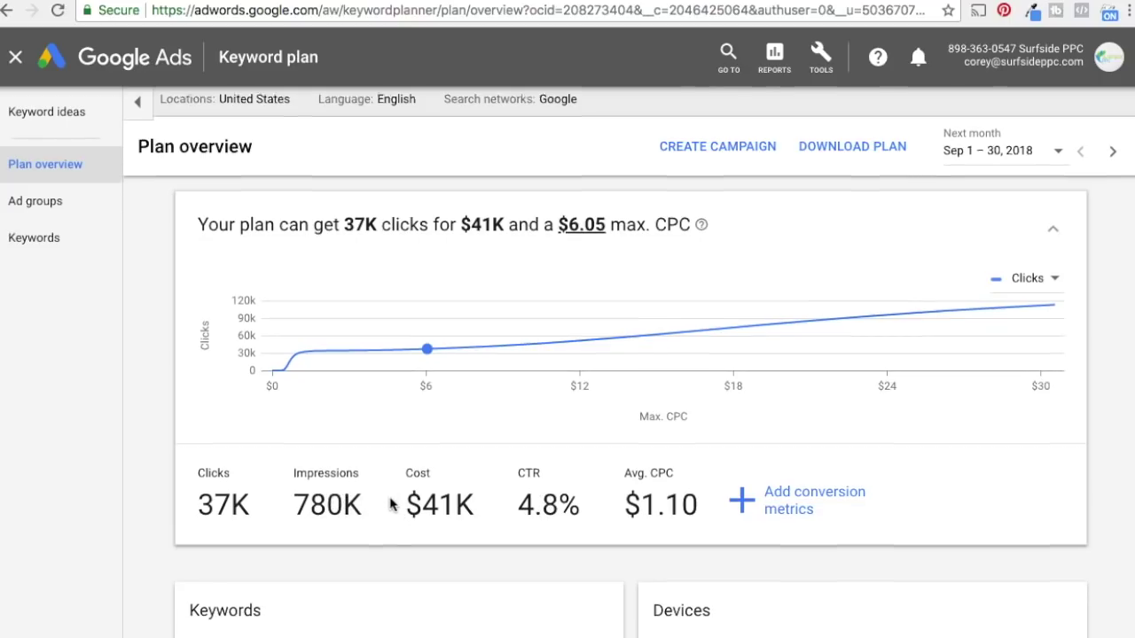
{"action": "scroll", "coordinate": [395, 504], "scroll_direction": "down", "scroll_amount": 3}
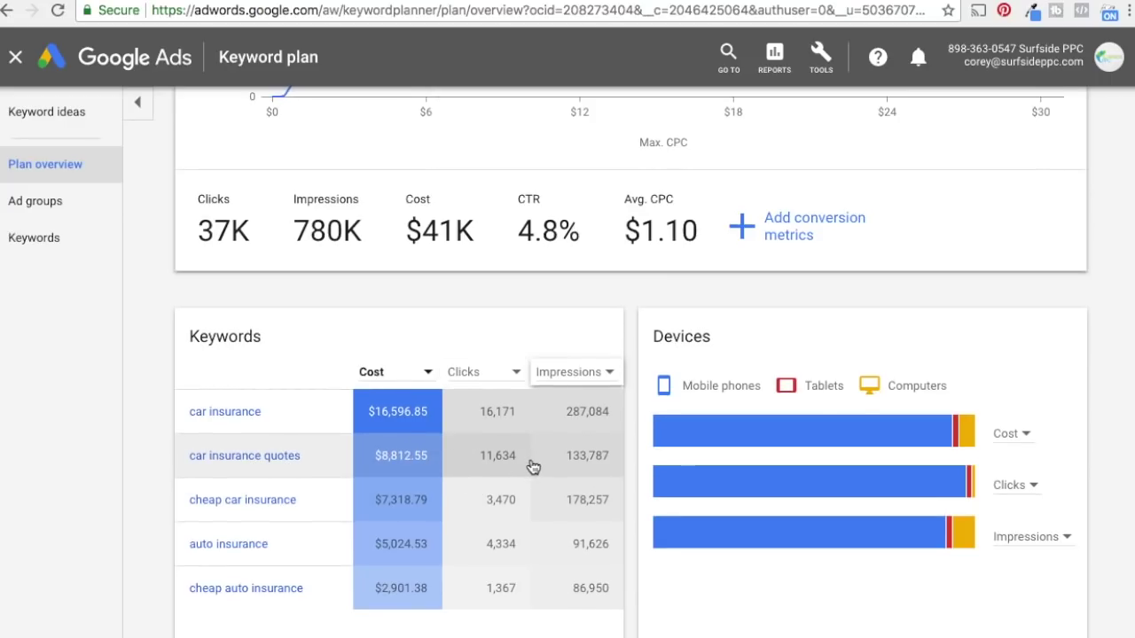
{"action": "scroll", "coordinate": [620, 452], "scroll_direction": "down", "scroll_amount": 2}
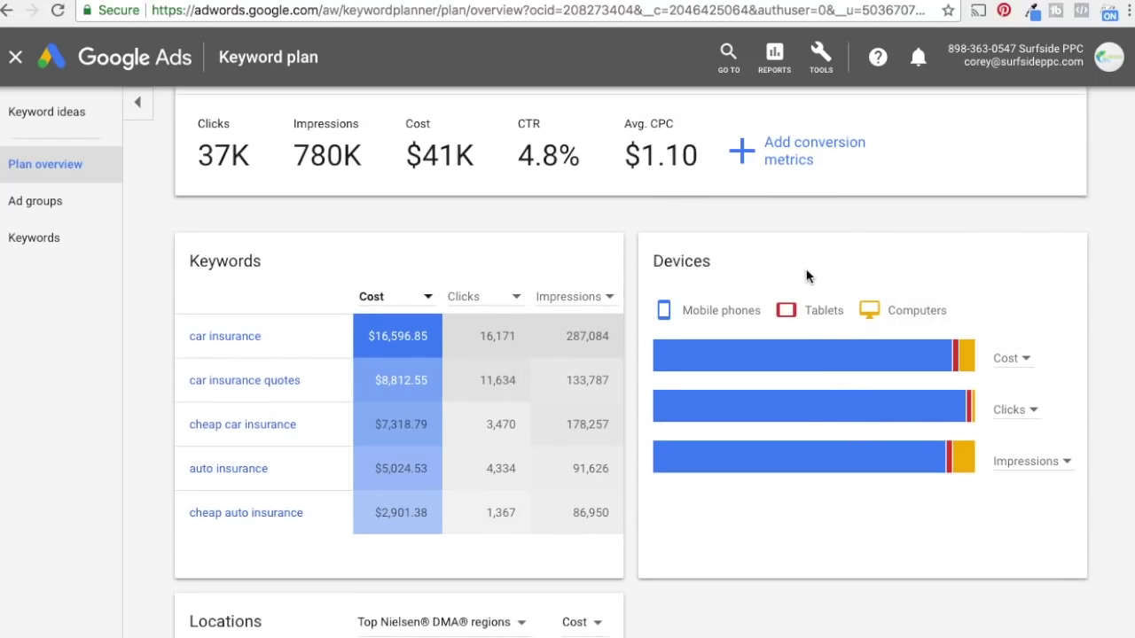
{"action": "mouse_move", "coordinate": [793, 360]}
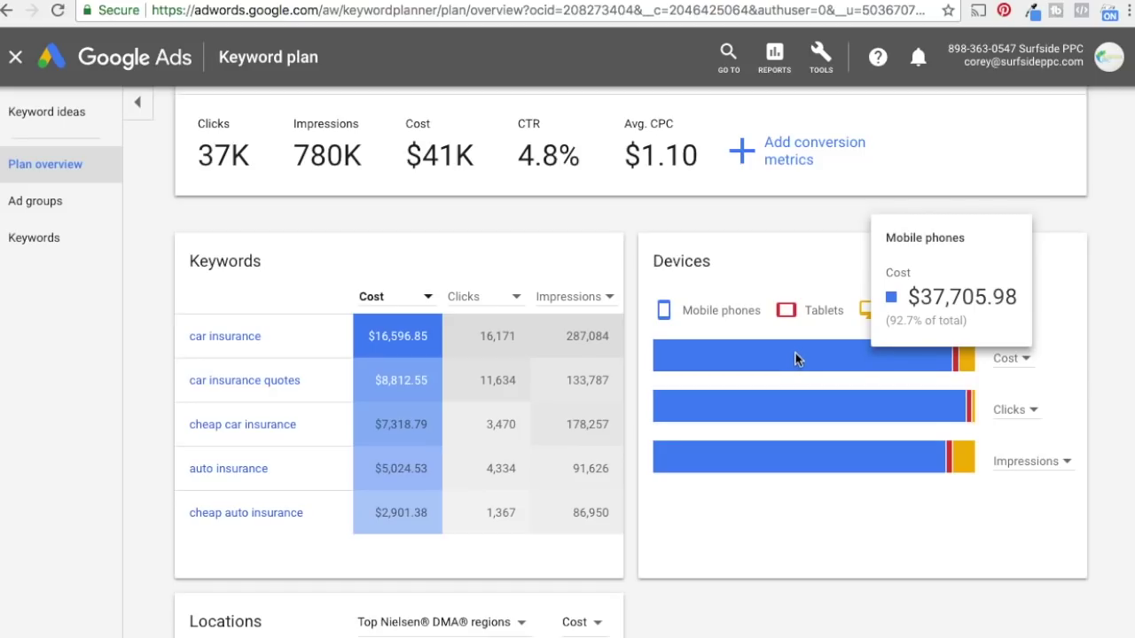
Look over the ad group forecasts and the individual keyword forecasts, and return to the plan overview
{"action": "left_click", "coordinate": [51, 213]}
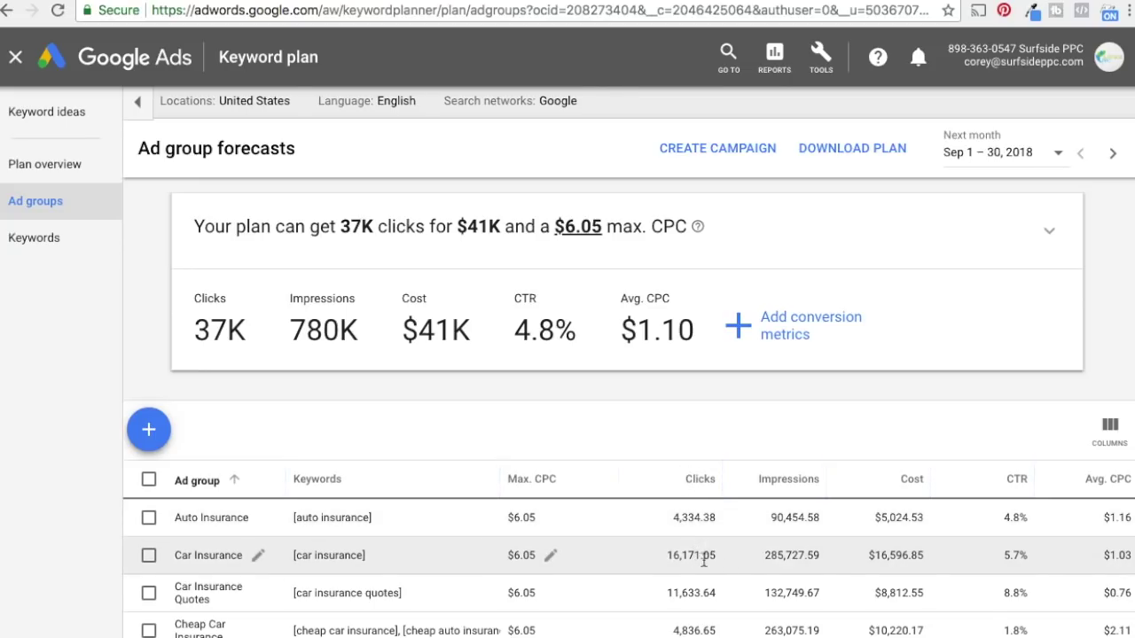
{"action": "left_click", "coordinate": [64, 246]}
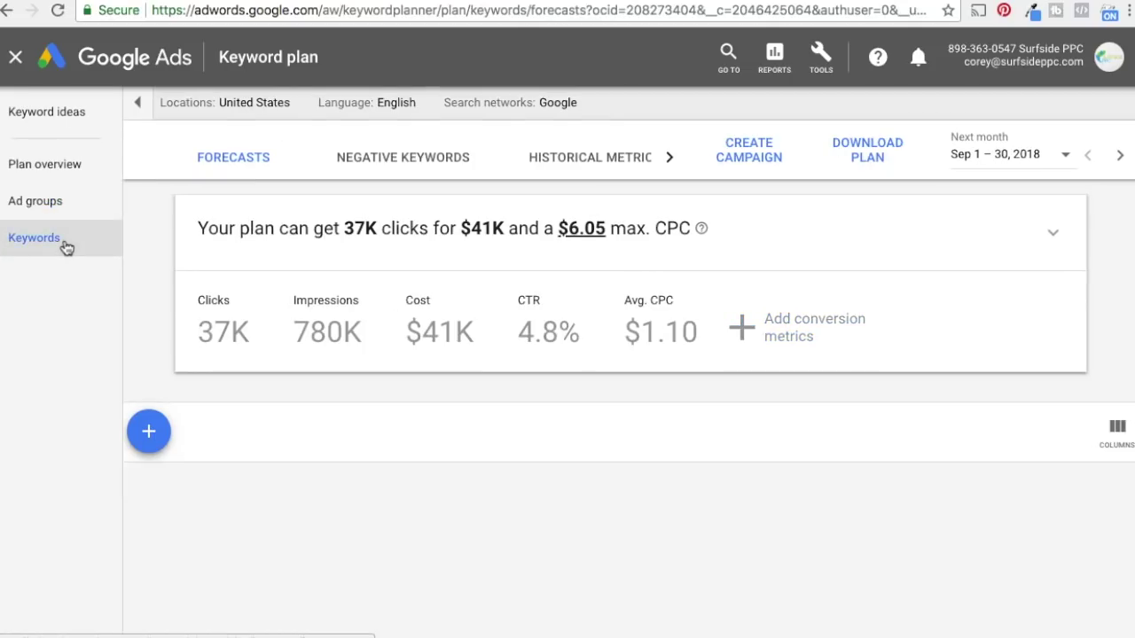
{"action": "scroll", "coordinate": [403, 395], "scroll_direction": "down", "scroll_amount": 1}
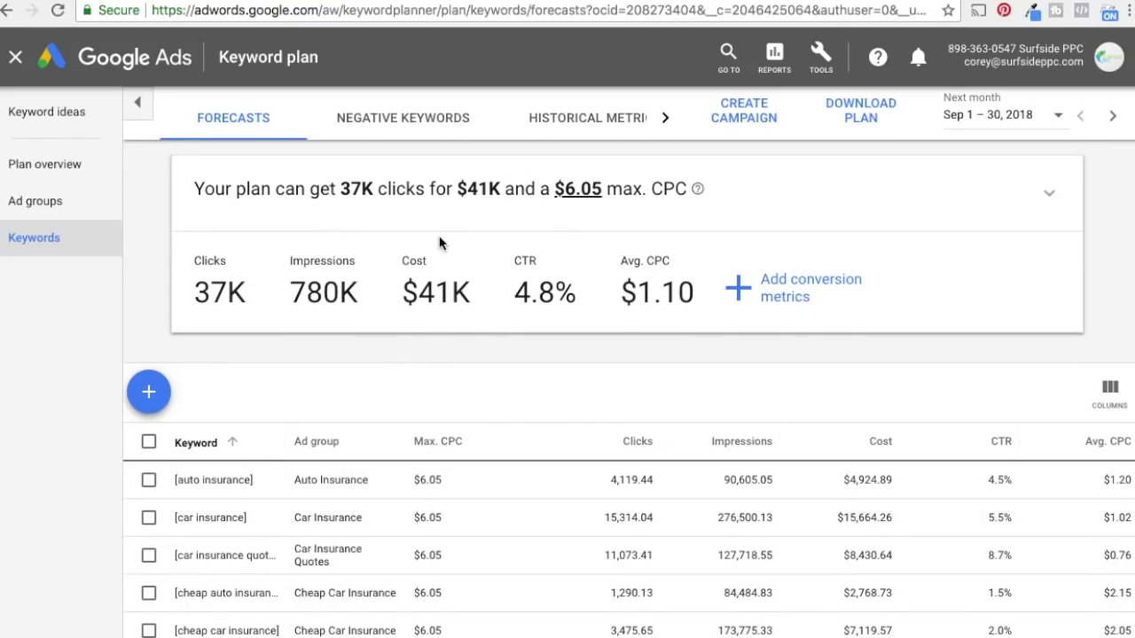
{"action": "scroll", "coordinate": [426, 243], "scroll_direction": "up", "scroll_amount": 1}
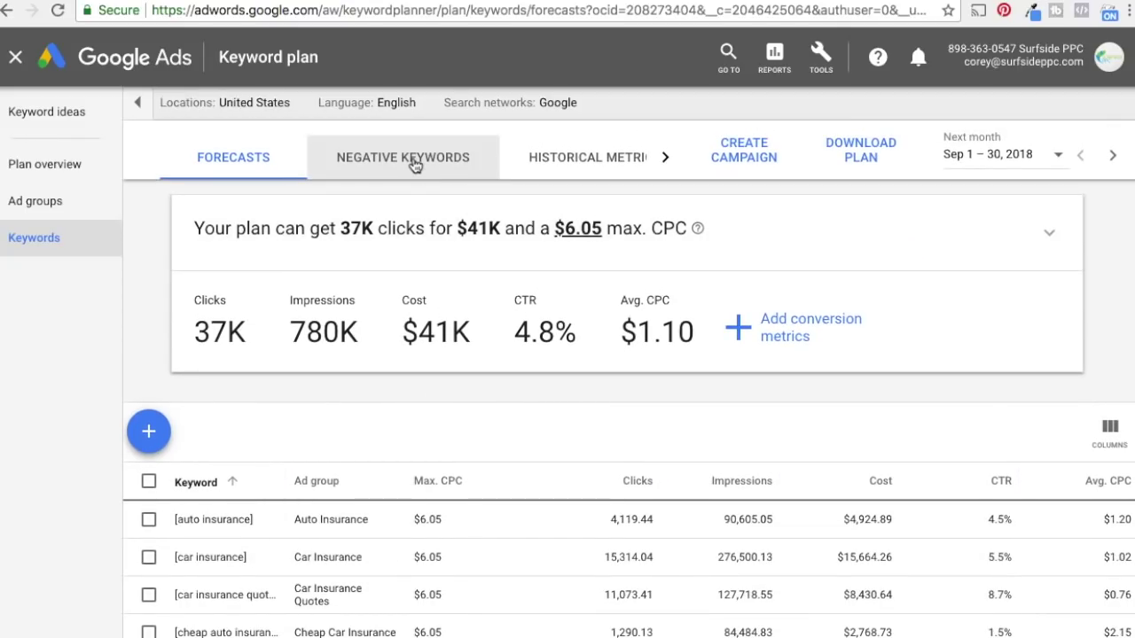
{"action": "left_click", "coordinate": [54, 173]}
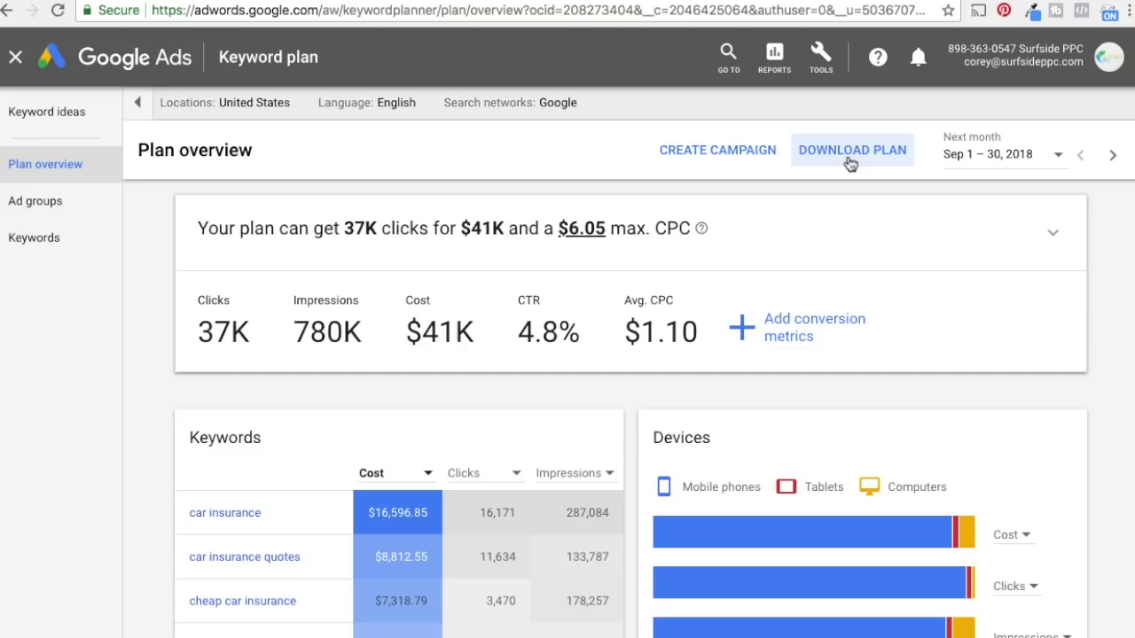
Check the campaign creation options without saving, and set the plan's maximum CPC to $1.32 on the forecast curve
{"action": "left_click", "coordinate": [723, 154]}
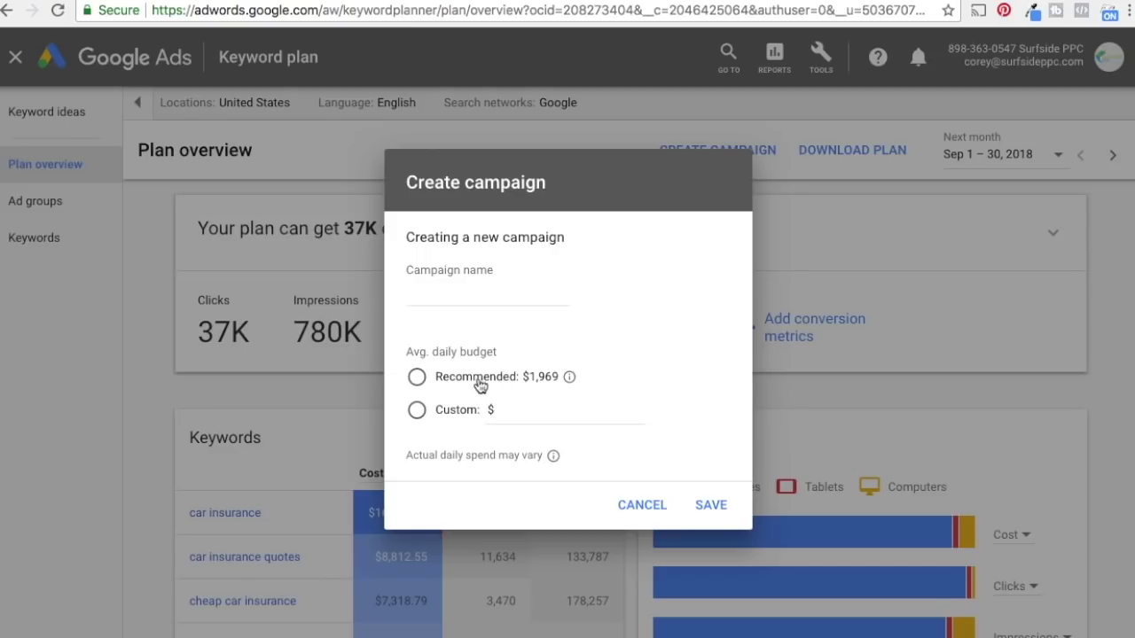
{"action": "left_click", "coordinate": [640, 505]}
{"action": "left_click", "coordinate": [1052, 233]}
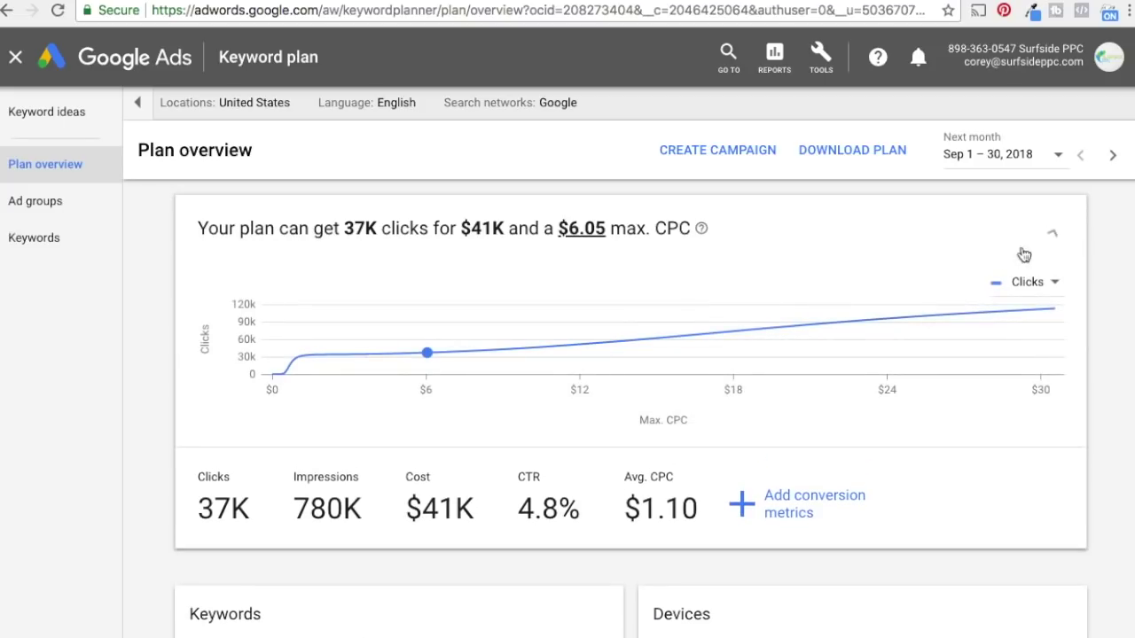
{"action": "left_click", "coordinate": [307, 360]}
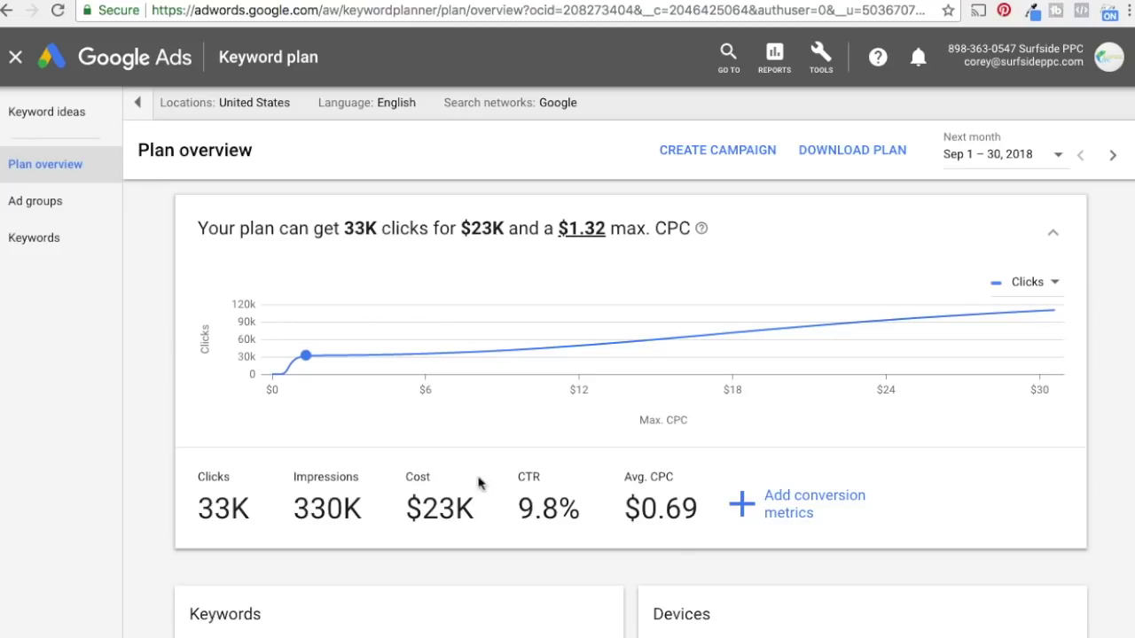
Create a campaign from the plan named Car Insurance with a custom daily budget of $50.00, and continue to creating its ads
{"action": "left_click", "coordinate": [729, 158]}
{"action": "left_click", "coordinate": [495, 301]}
{"action": "type", "text": "Car Insurance"}
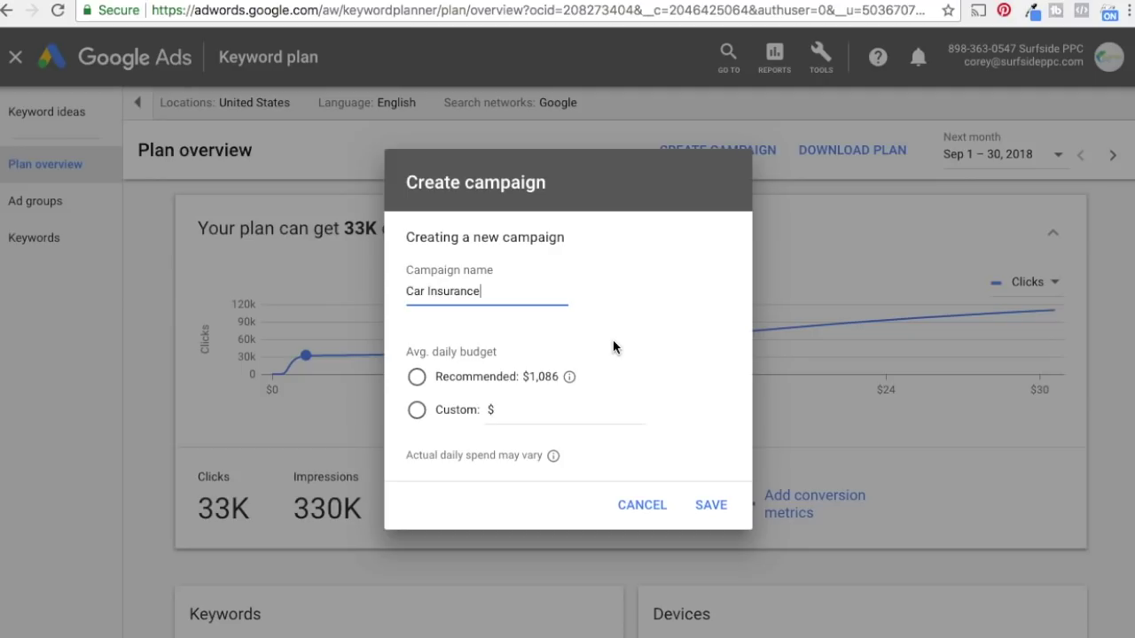
{"action": "left_click", "coordinate": [418, 413]}
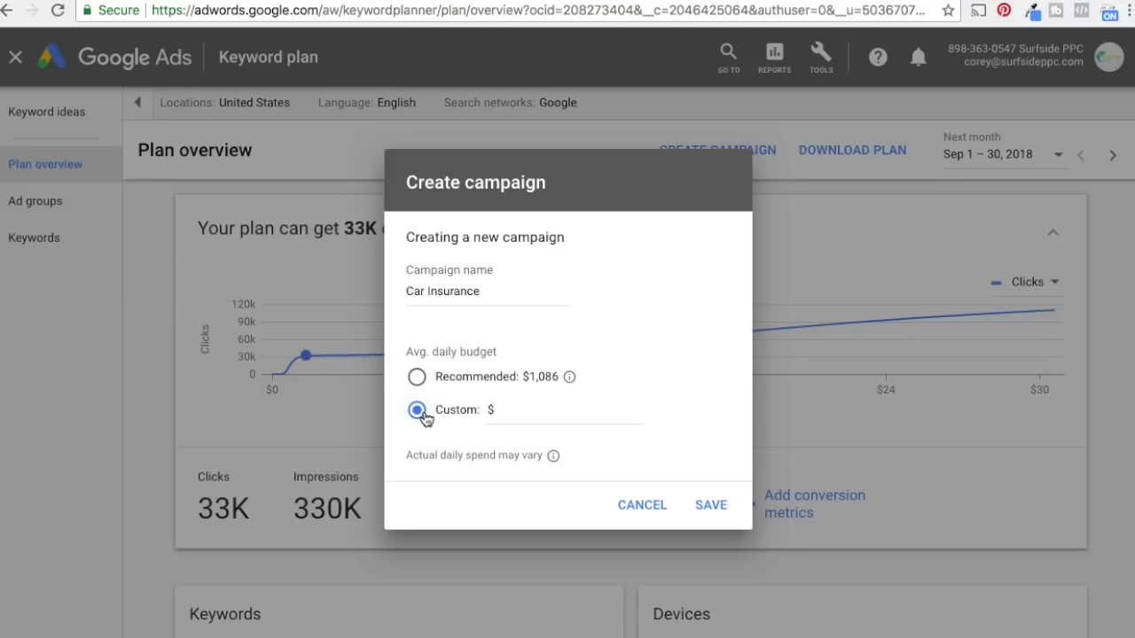
{"action": "left_click", "coordinate": [525, 408]}
{"action": "type", "text": "50.00"}
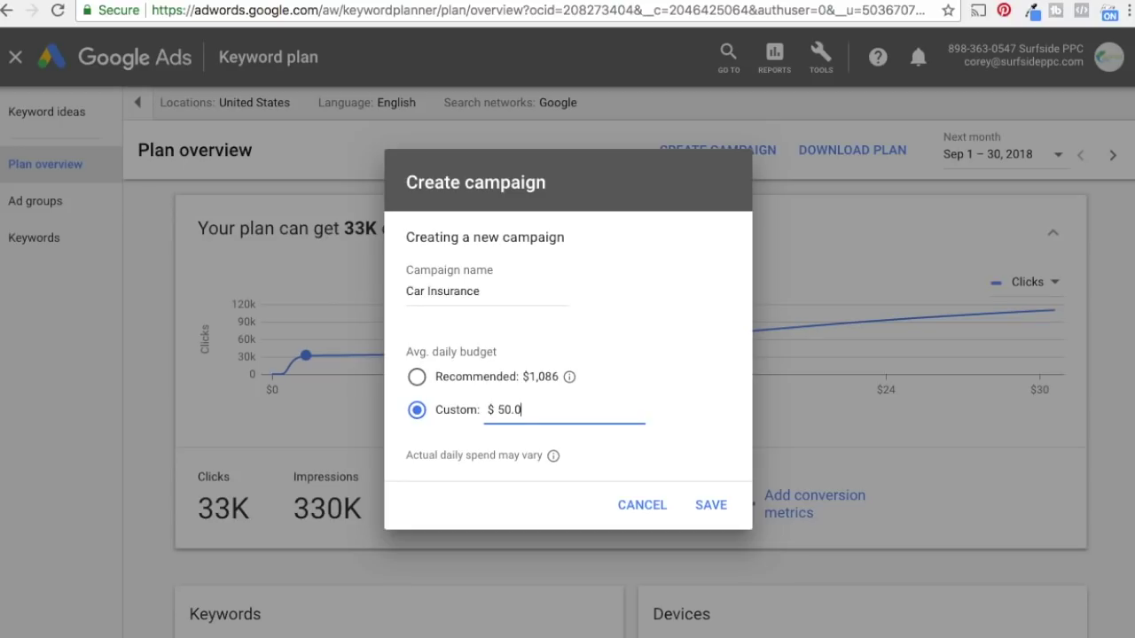
{"action": "left_click", "coordinate": [731, 518]}
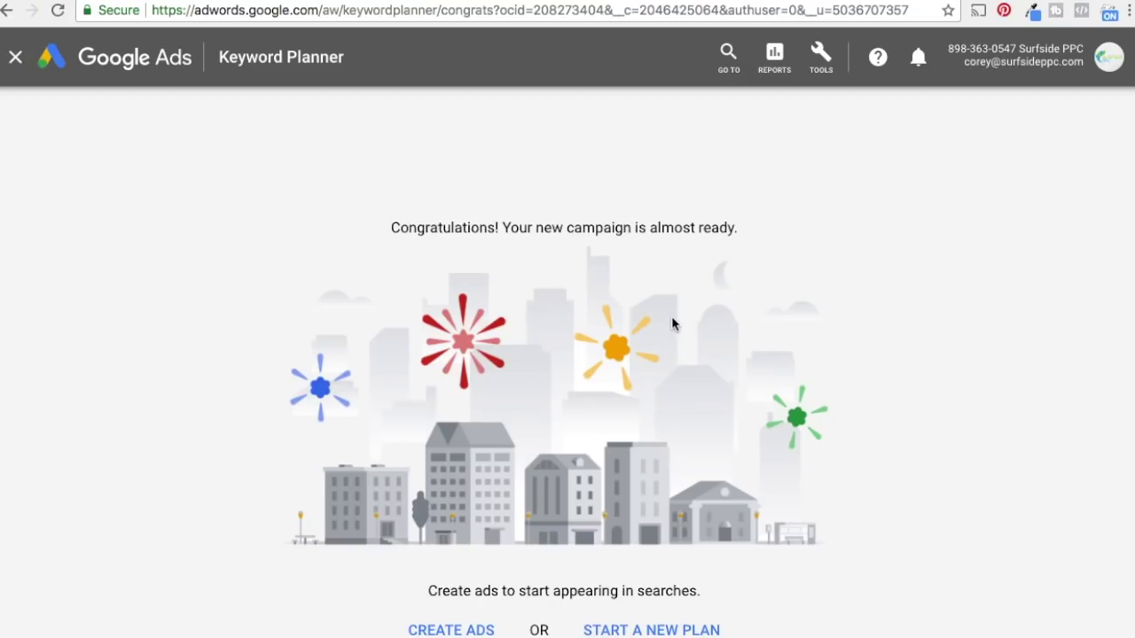
{"action": "scroll", "coordinate": [692, 355], "scroll_direction": "down", "scroll_amount": 1}
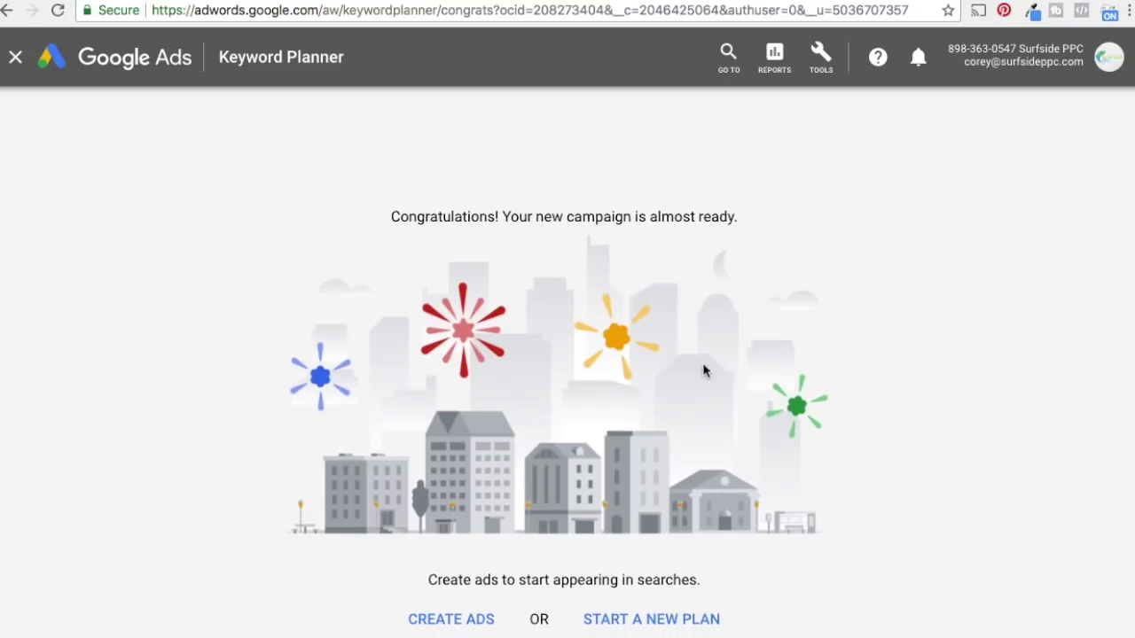
{"action": "left_click", "coordinate": [438, 625]}
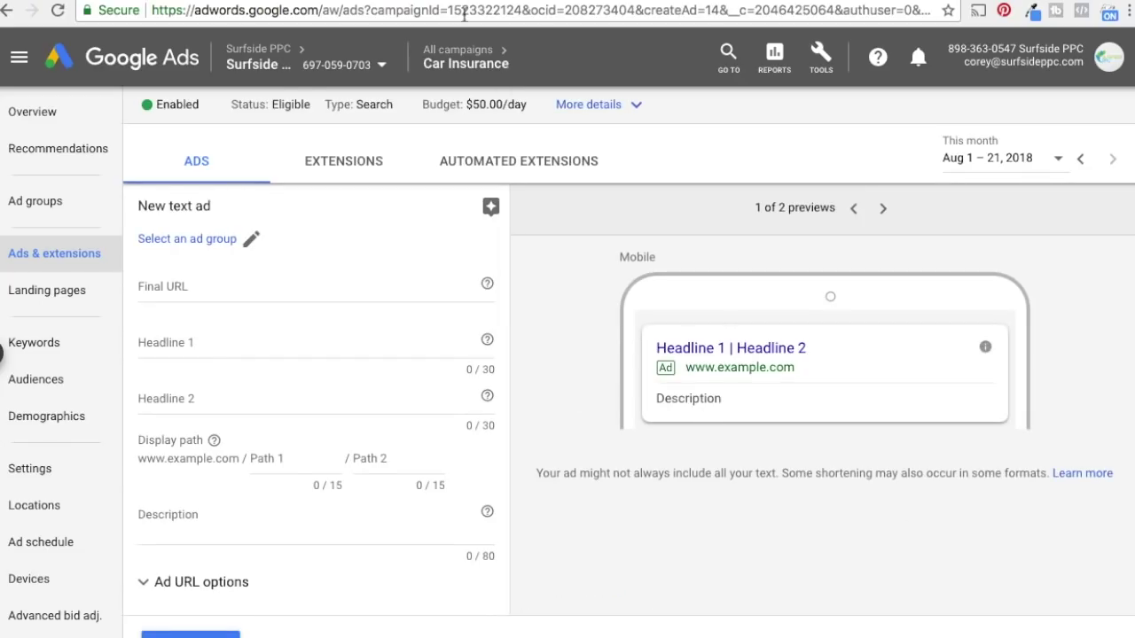
Open the Car Insurance campaign from the list of all campaigns and look over its ad groups
{"action": "mouse_move", "coordinate": [464, 55]}
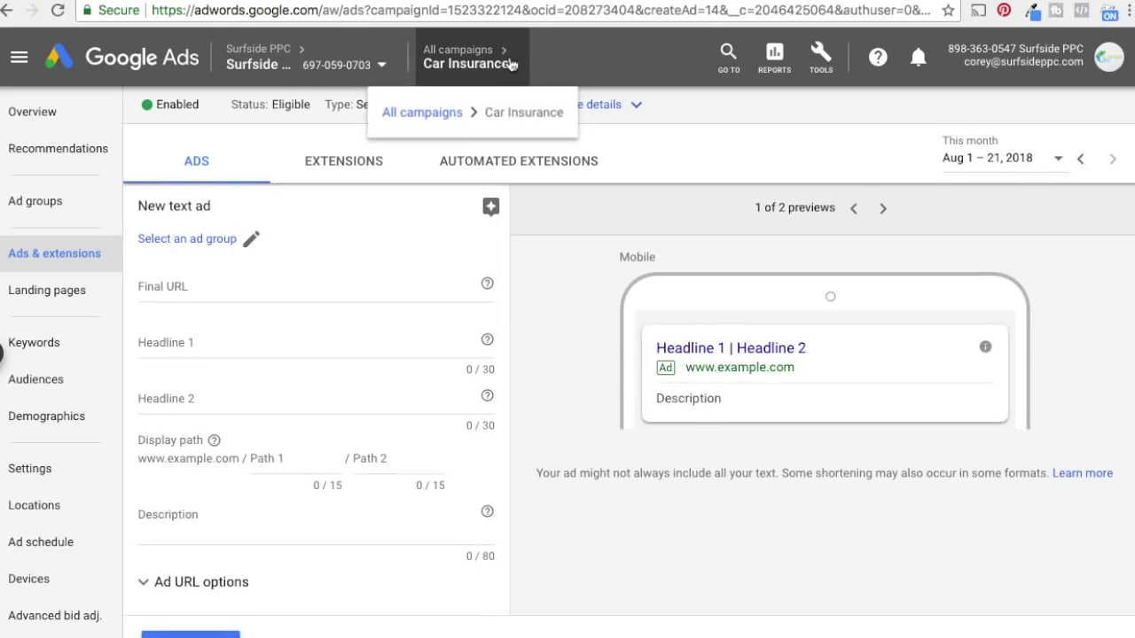
{"action": "left_click", "coordinate": [425, 116]}
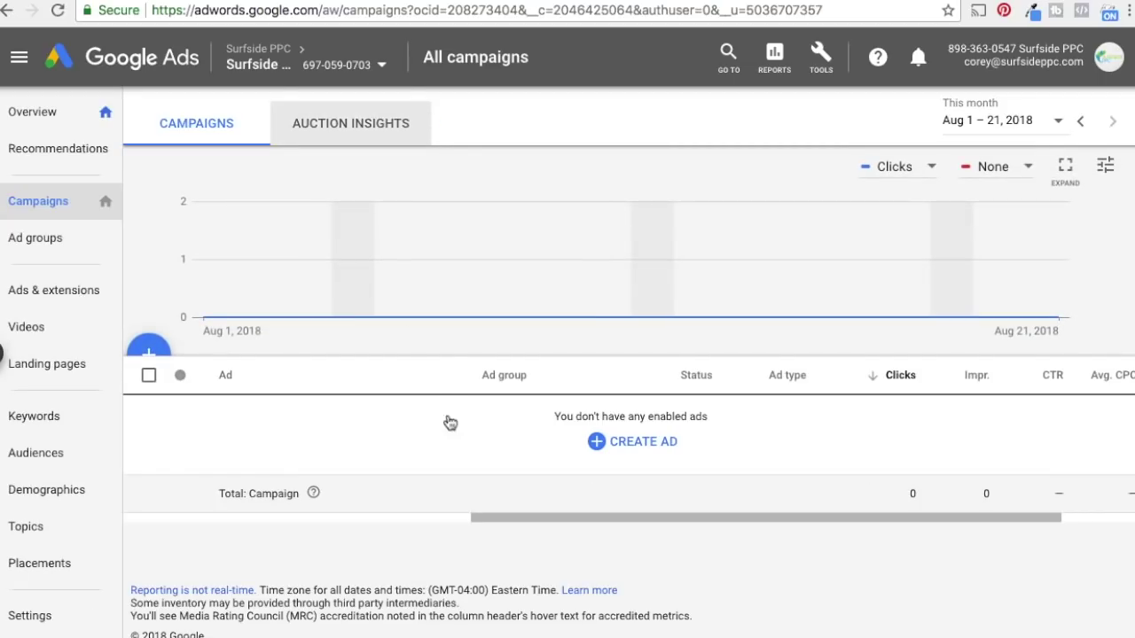
{"action": "scroll", "coordinate": [393, 411], "scroll_direction": "down", "scroll_amount": 3}
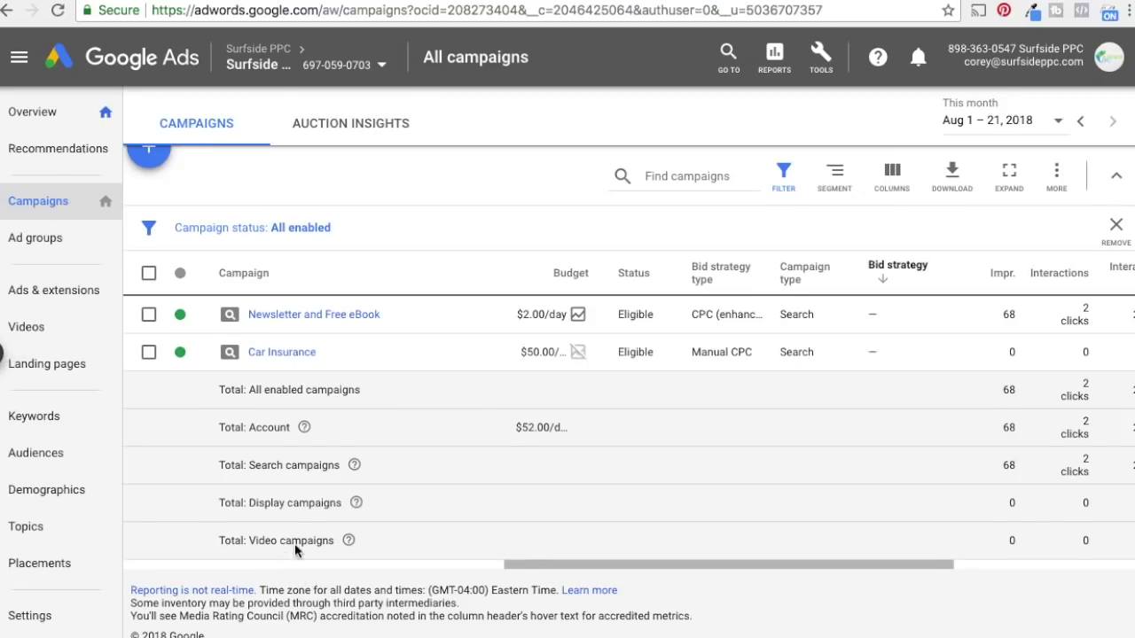
{"action": "left_click", "coordinate": [289, 354]}
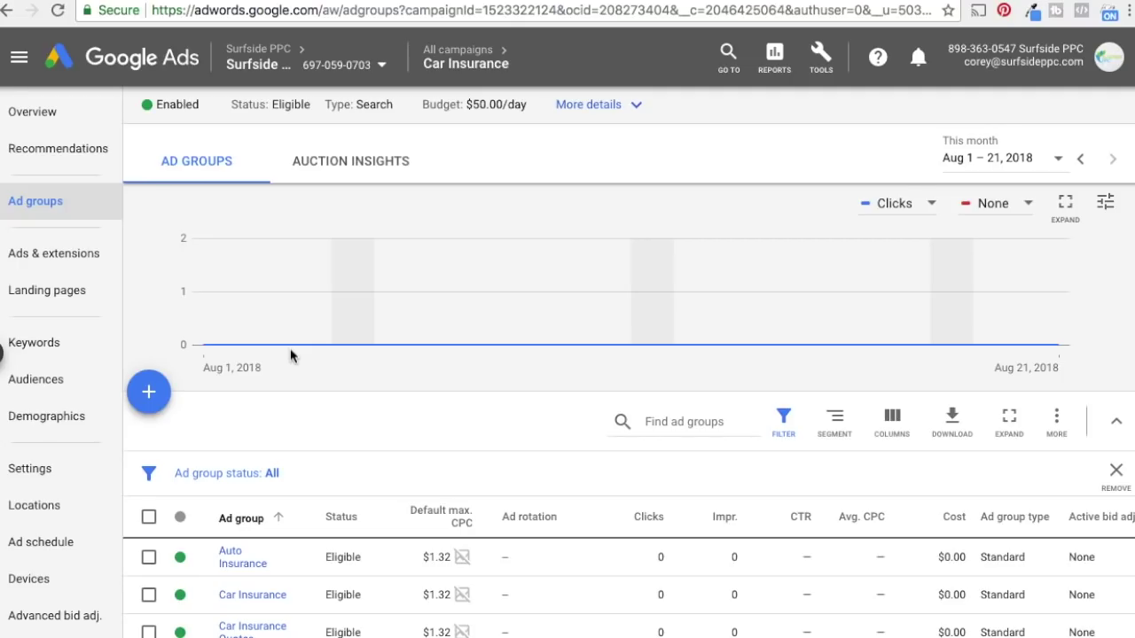
{"action": "scroll", "coordinate": [497, 381], "scroll_direction": "down", "scroll_amount": 3}
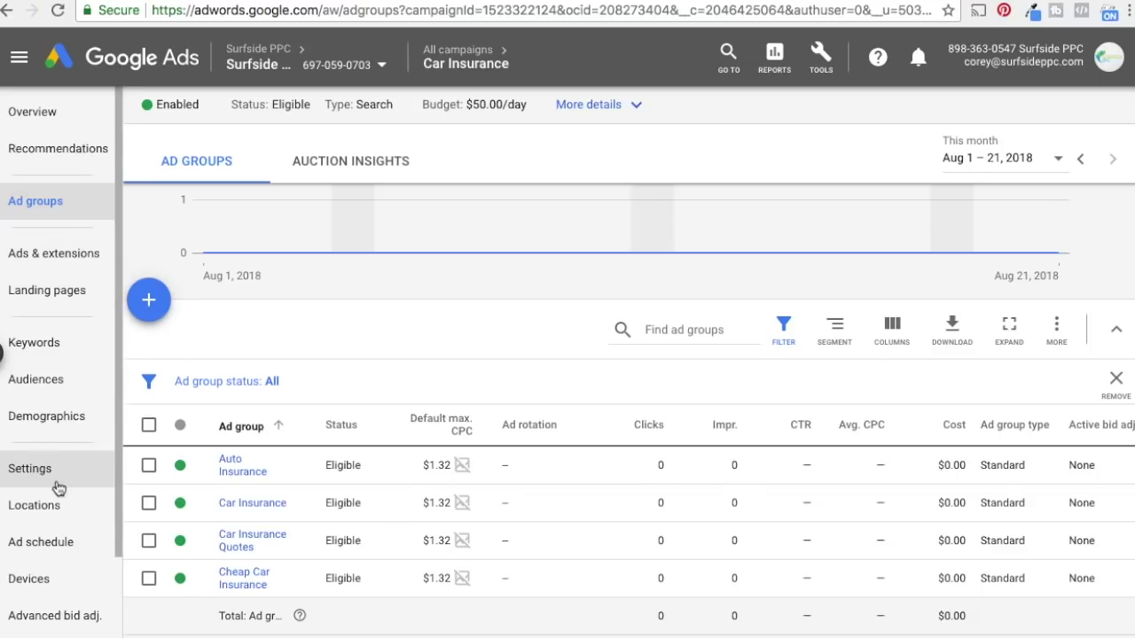
Set the Car Insurance campaign's goal to Leads in its settings and save the change
{"action": "left_click", "coordinate": [22, 474]}
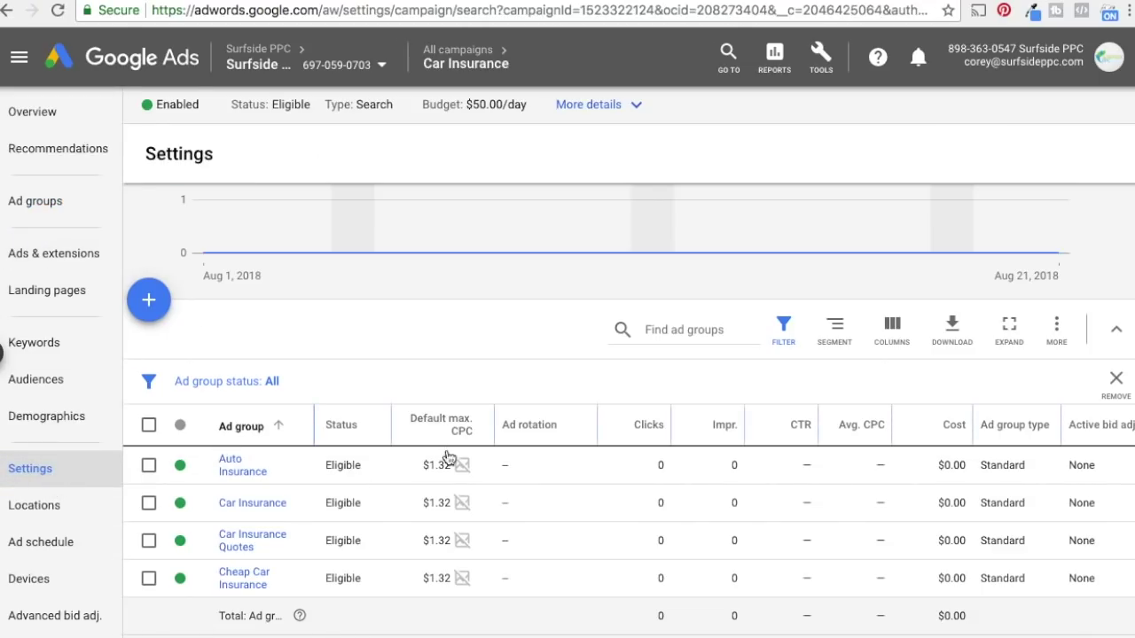
{"action": "scroll", "coordinate": [621, 341], "scroll_direction": "up", "scroll_amount": 1}
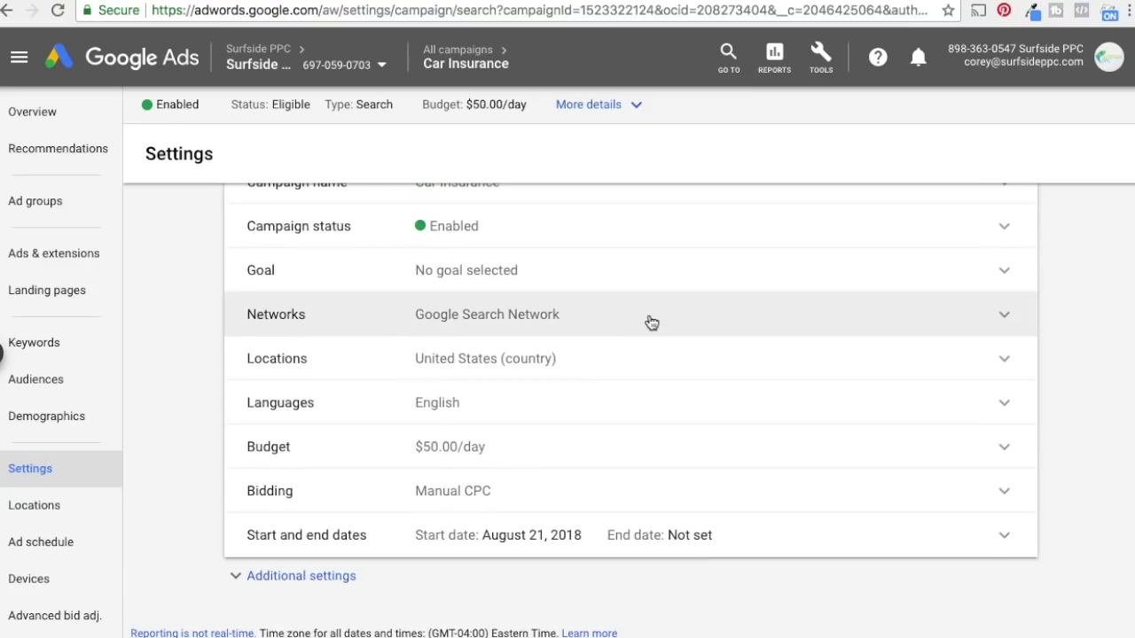
{"action": "left_click", "coordinate": [594, 279]}
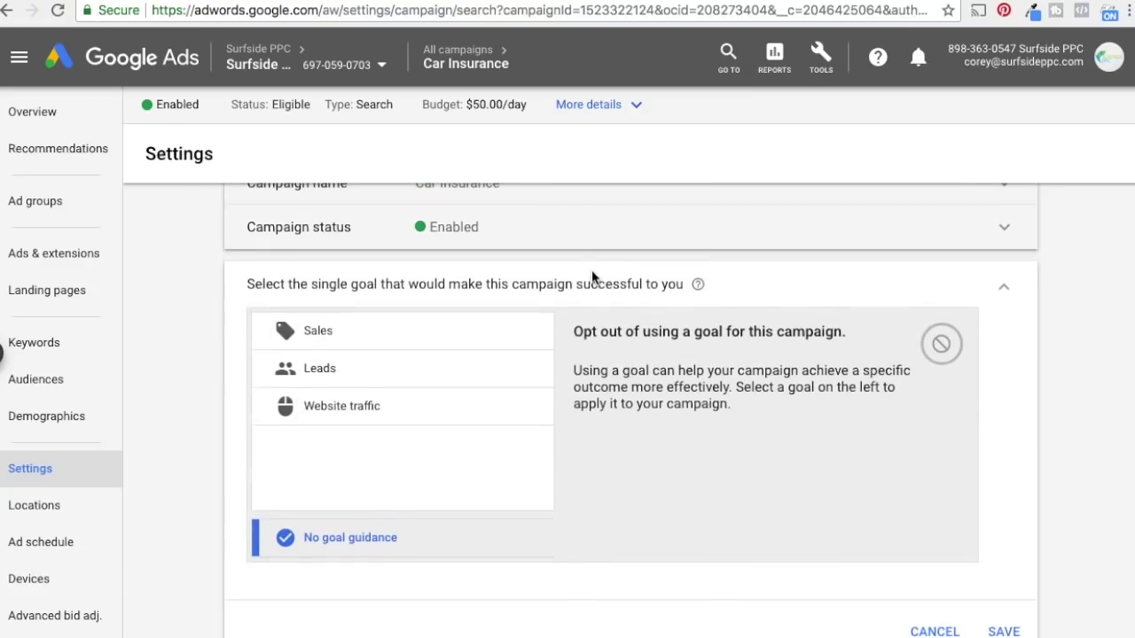
{"action": "left_click", "coordinate": [362, 371]}
{"action": "scroll", "coordinate": [780, 363], "scroll_direction": "down", "scroll_amount": 3}
{"action": "left_click", "coordinate": [1005, 530]}
{"action": "scroll", "coordinate": [975, 497], "scroll_direction": "up", "scroll_amount": 2}
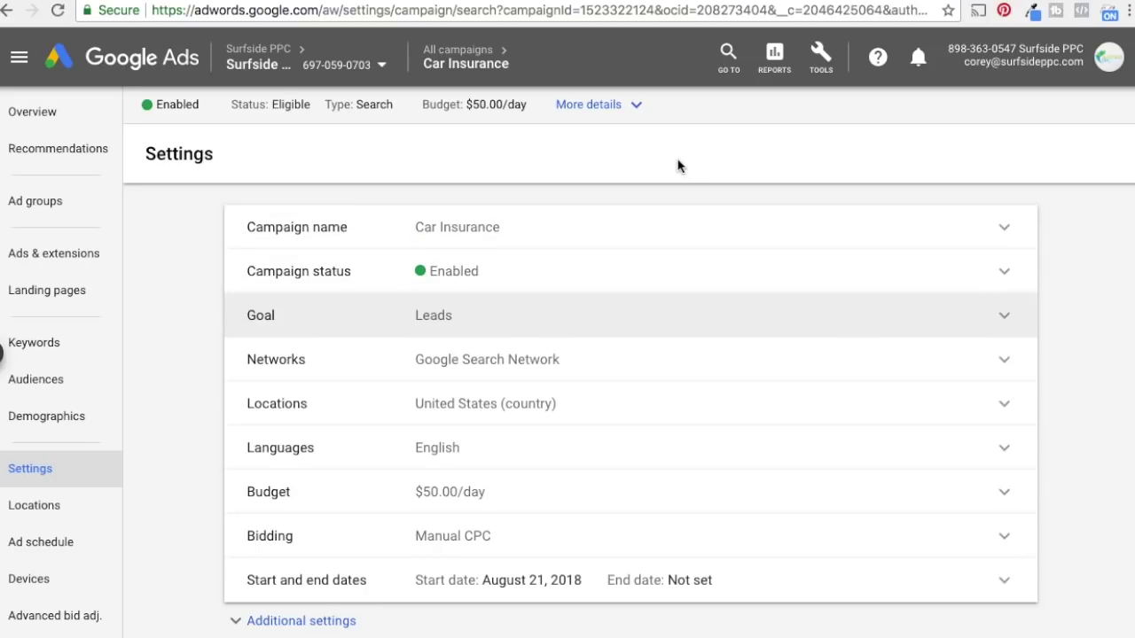
Return to Keyword Planner and find new keyword ideas for the phrase ppc advertising
{"action": "left_click", "coordinate": [820, 57]}
{"action": "left_click", "coordinate": [58, 197]}
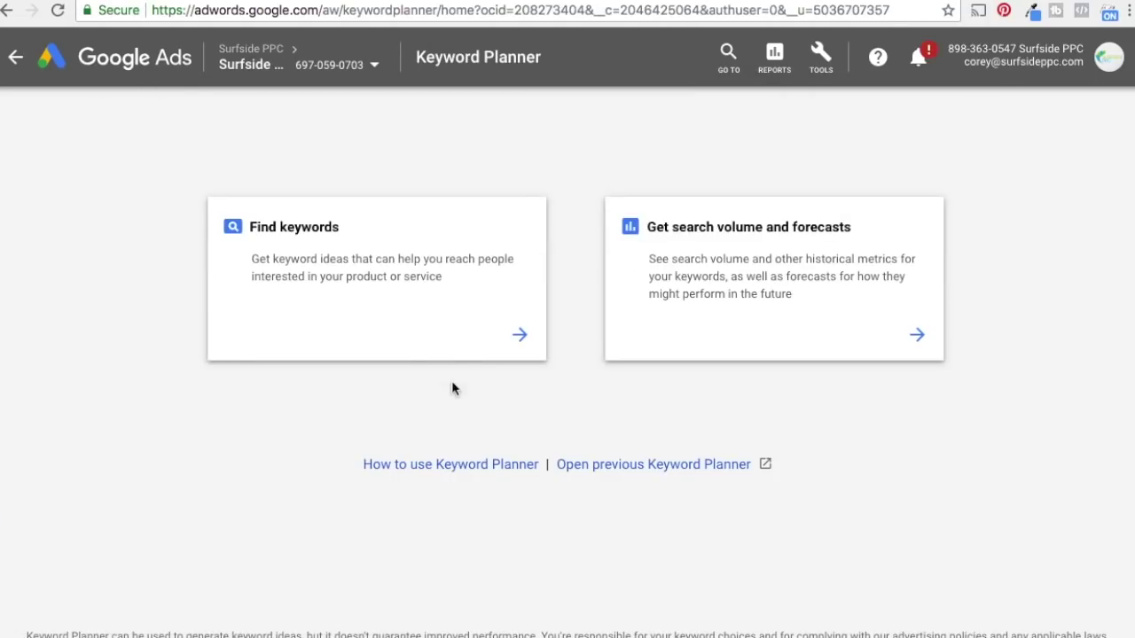
{"action": "left_click", "coordinate": [354, 278]}
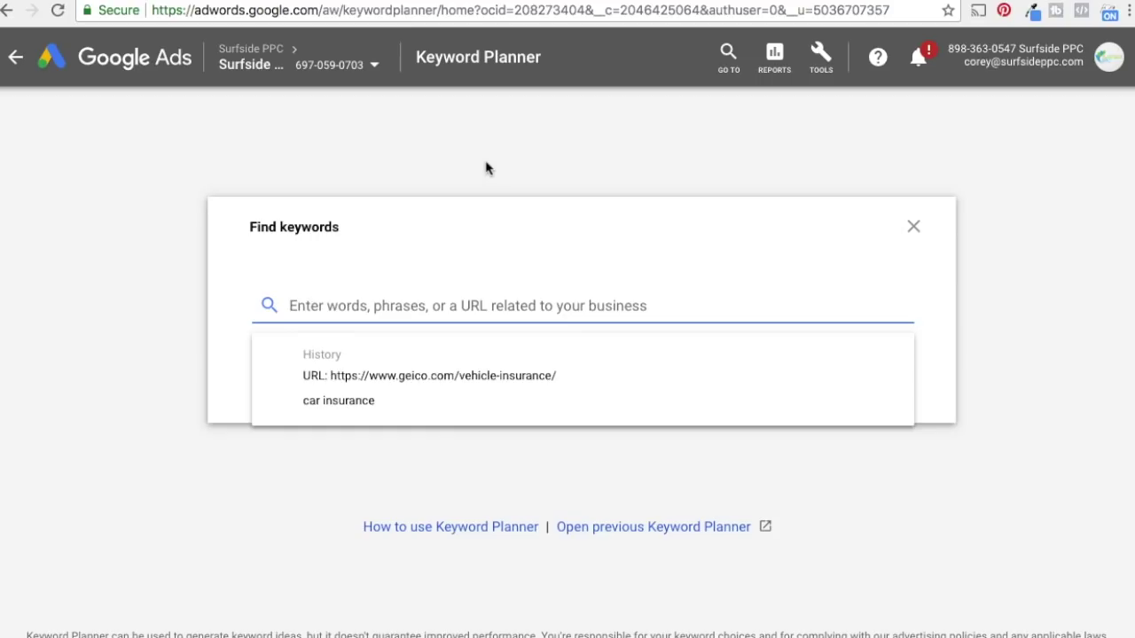
{"action": "type", "text": "ppc advertising"}
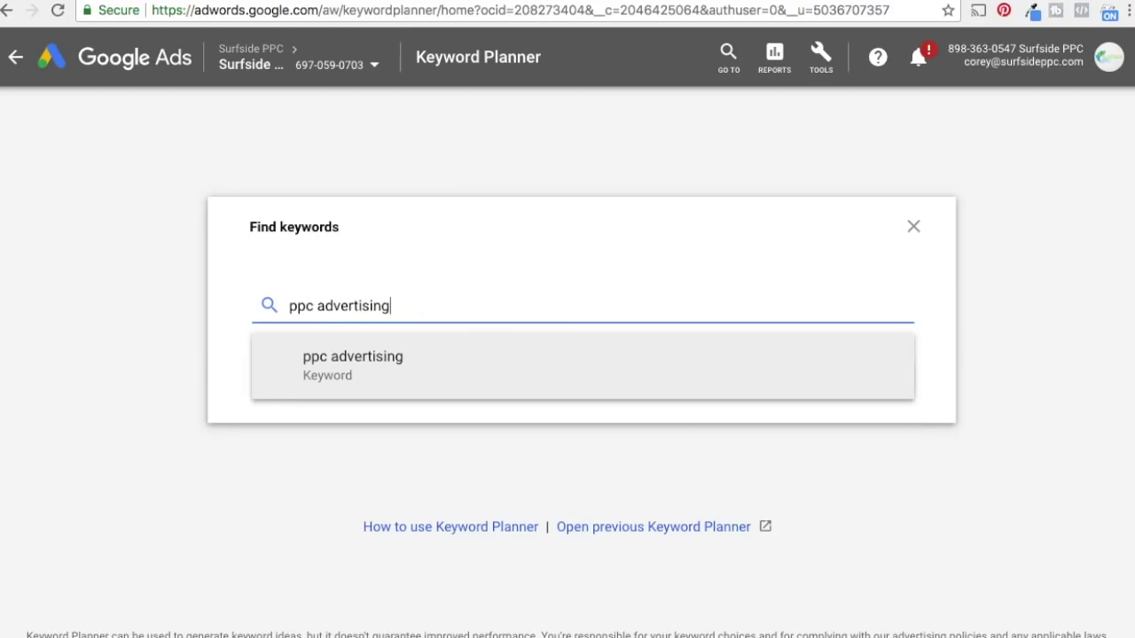
{"action": "left_click", "coordinate": [399, 372]}
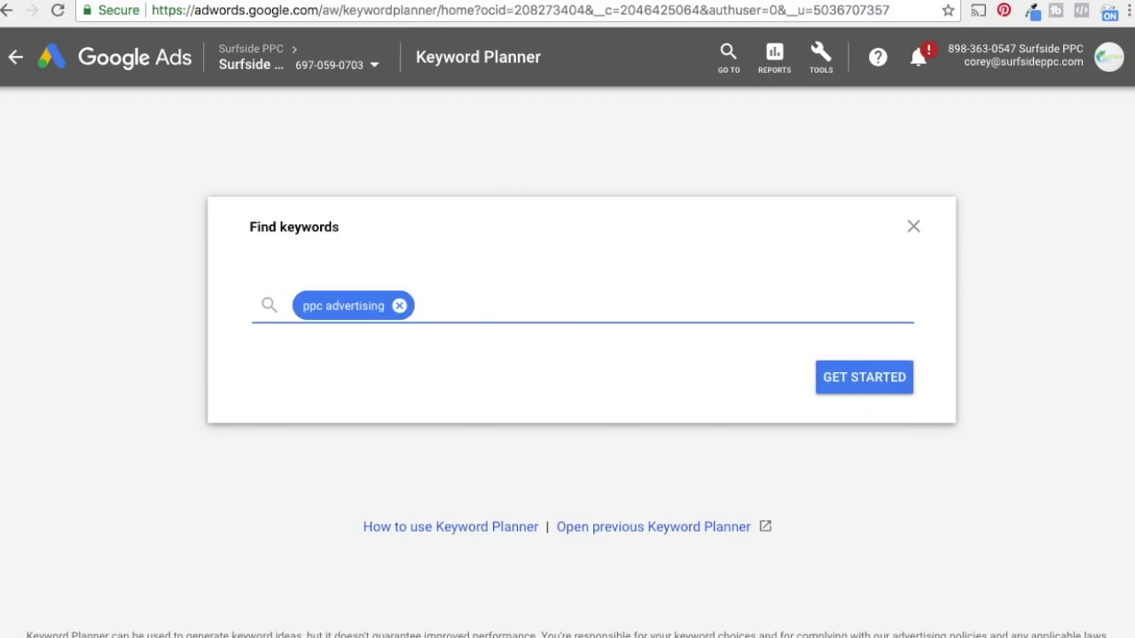
{"action": "left_click", "coordinate": [840, 388]}
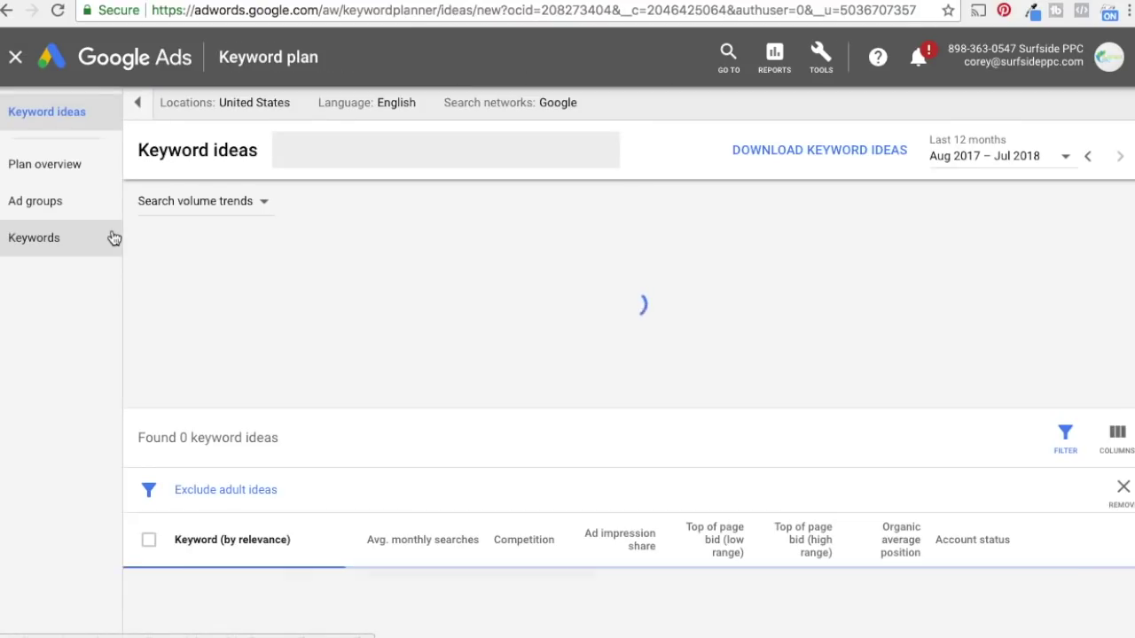
Select the first fifteen keyword ideas by relevance, from ppc advertising through pay per click ads
{"action": "scroll", "coordinate": [820, 371], "scroll_direction": "down", "scroll_amount": 2}
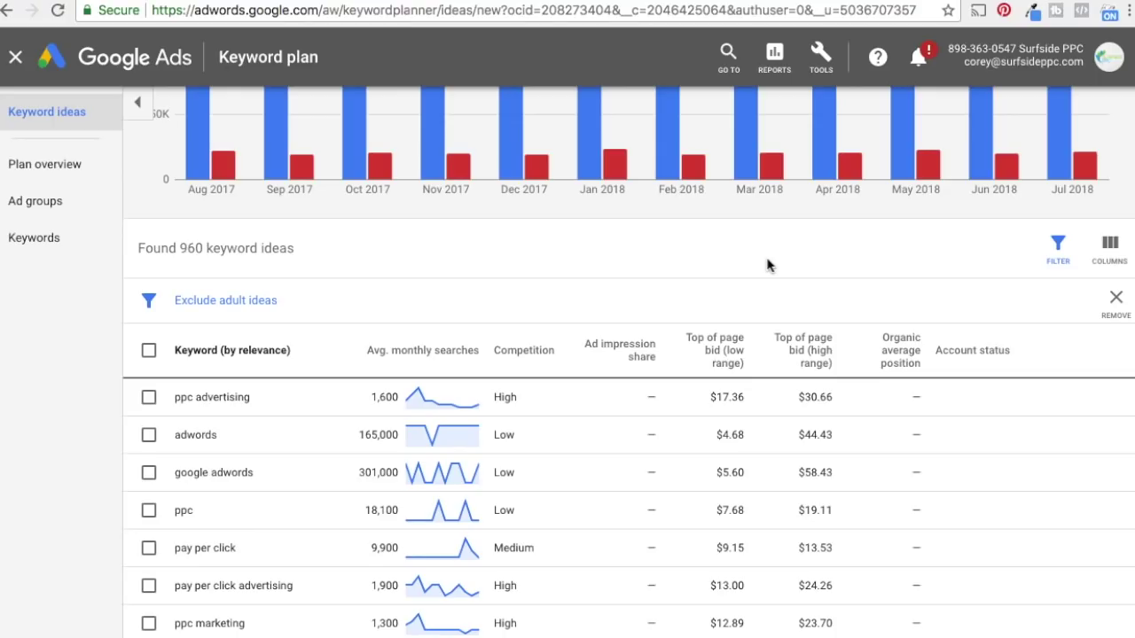
{"action": "scroll", "coordinate": [767, 265], "scroll_direction": "down", "scroll_amount": 1}
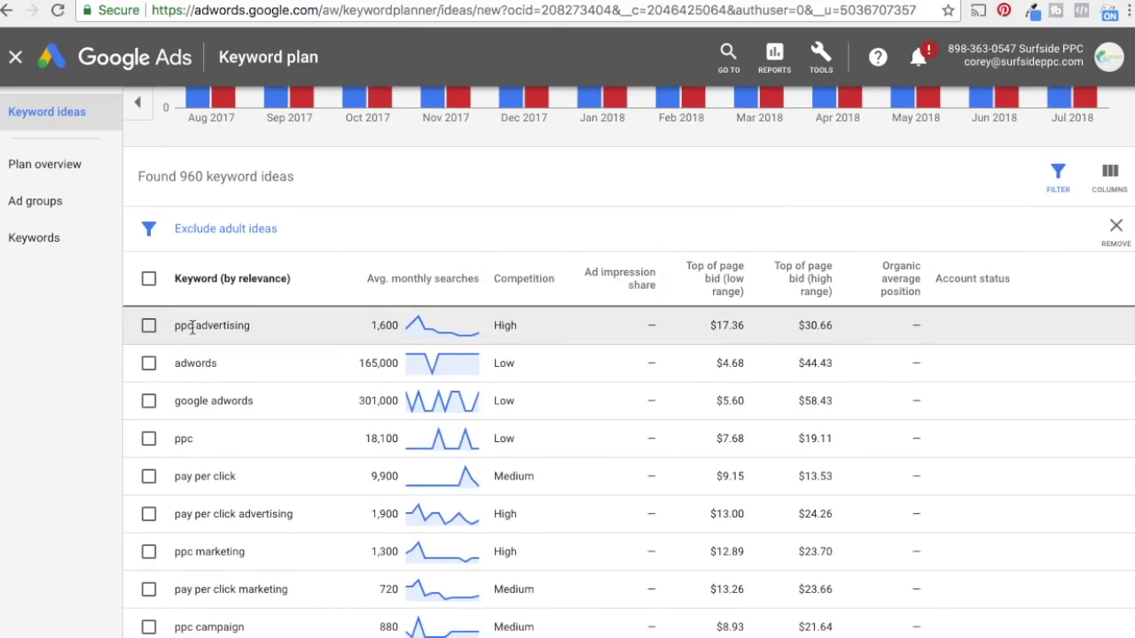
{"action": "left_click", "coordinate": [149, 325]}
{"action": "left_click", "coordinate": [148, 363]}
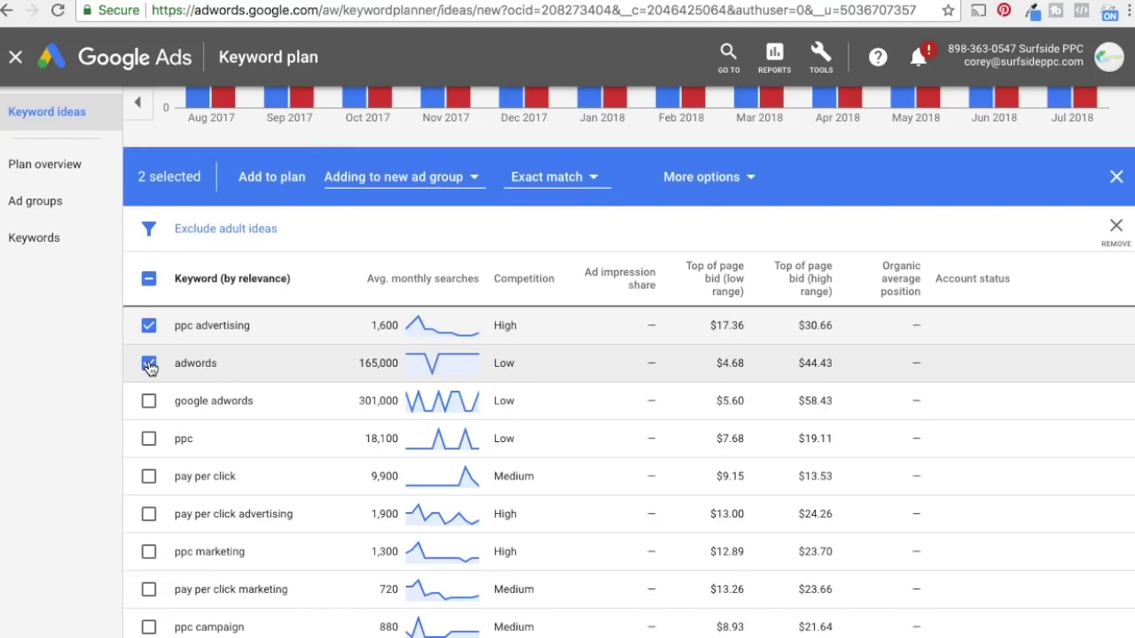
{"action": "left_click", "coordinate": [148, 400]}
{"action": "left_click", "coordinate": [149, 441]}
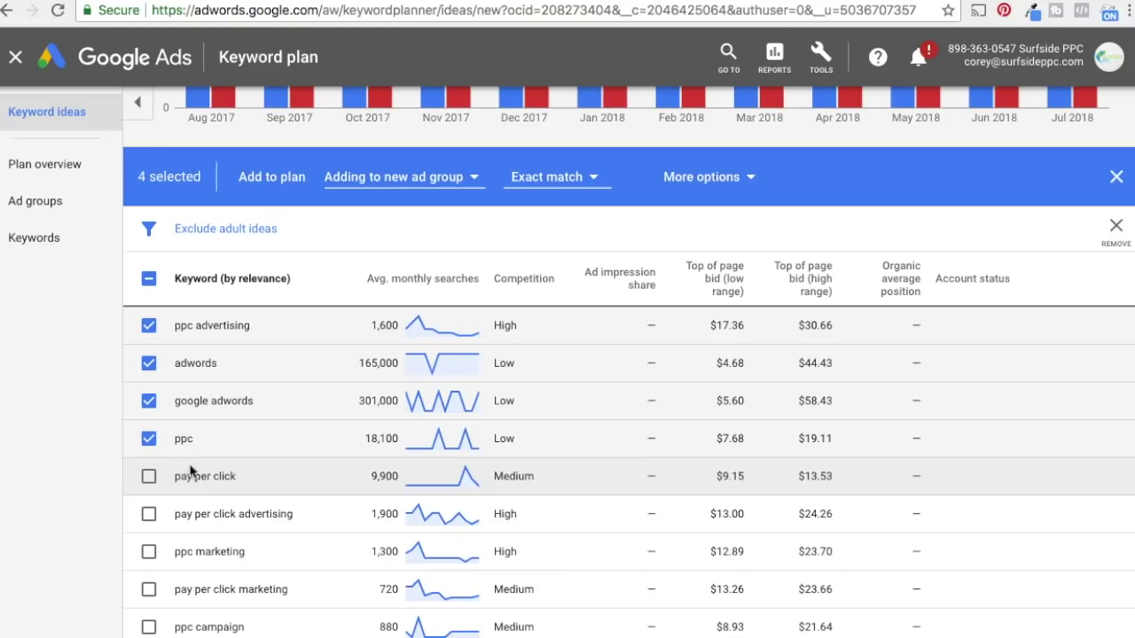
{"action": "scroll", "coordinate": [186, 452], "scroll_direction": "down", "scroll_amount": 1}
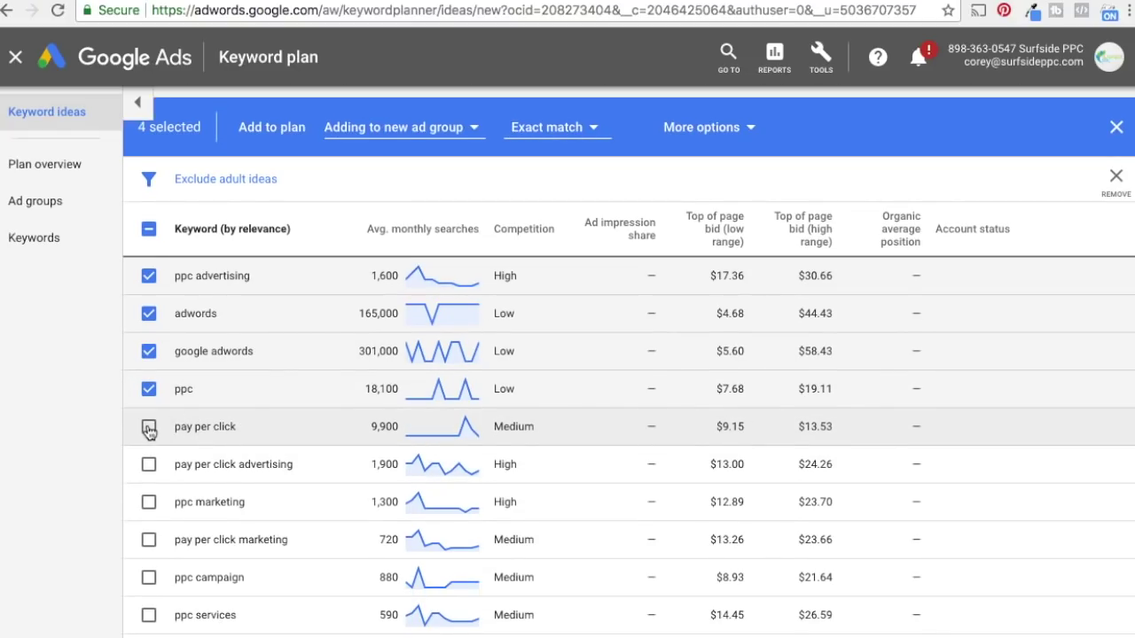
{"action": "left_click", "coordinate": [148, 426]}
{"action": "left_click", "coordinate": [148, 464]}
{"action": "left_click", "coordinate": [148, 501]}
{"action": "left_click", "coordinate": [149, 540]}
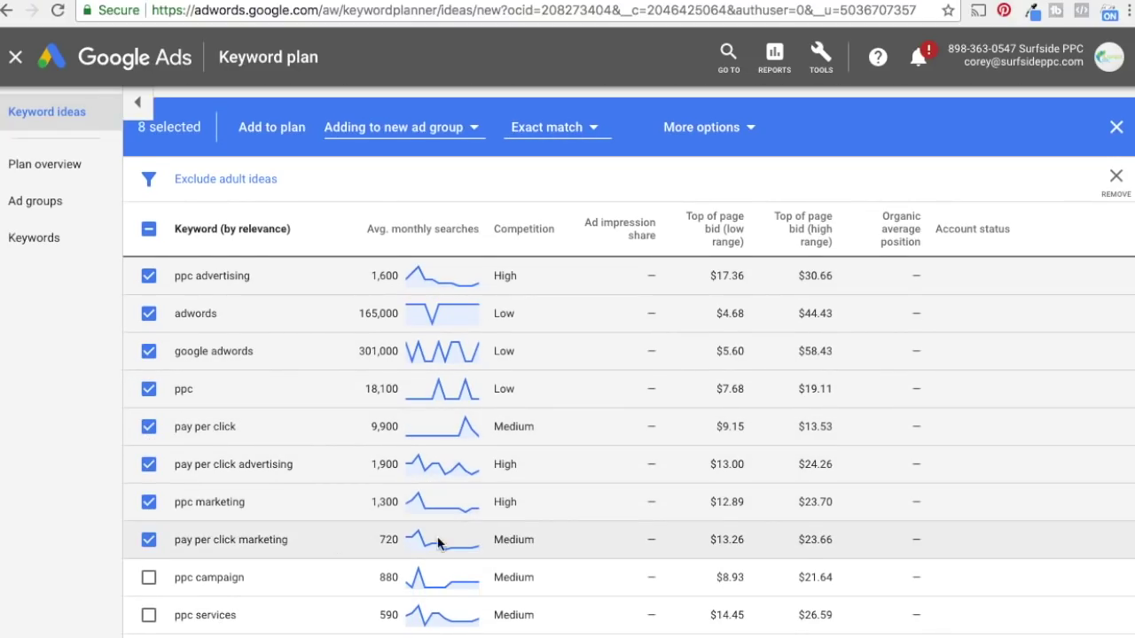
{"action": "scroll", "coordinate": [438, 541], "scroll_direction": "down", "scroll_amount": 1}
{"action": "left_click", "coordinate": [146, 536]}
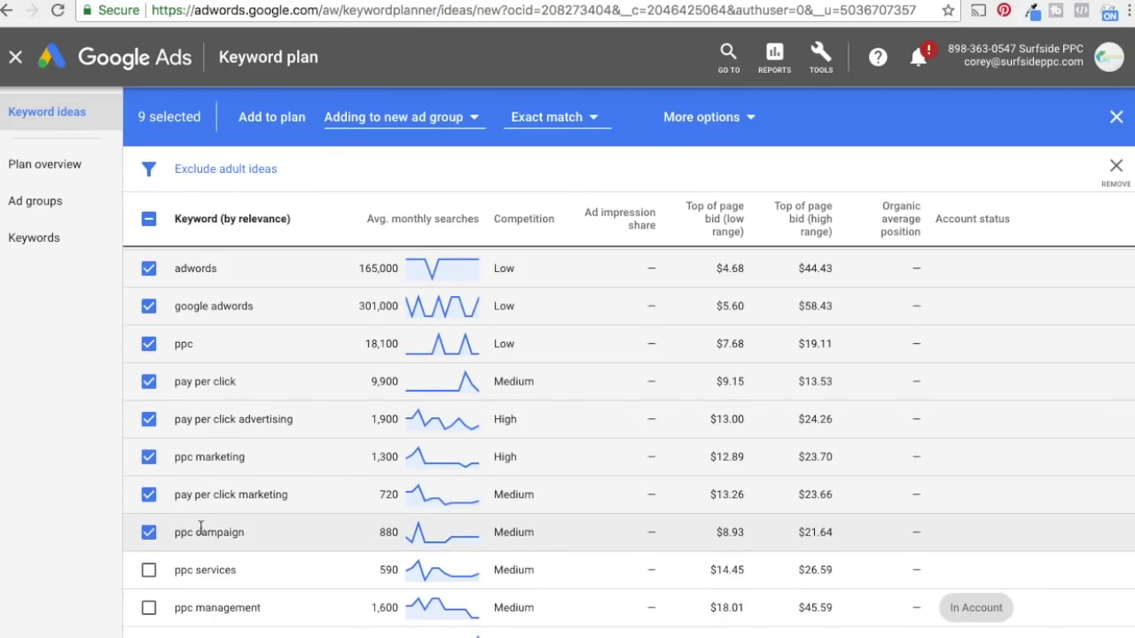
{"action": "scroll", "coordinate": [147, 536], "scroll_direction": "down", "scroll_amount": 5}
{"action": "left_click", "coordinate": [148, 348]}
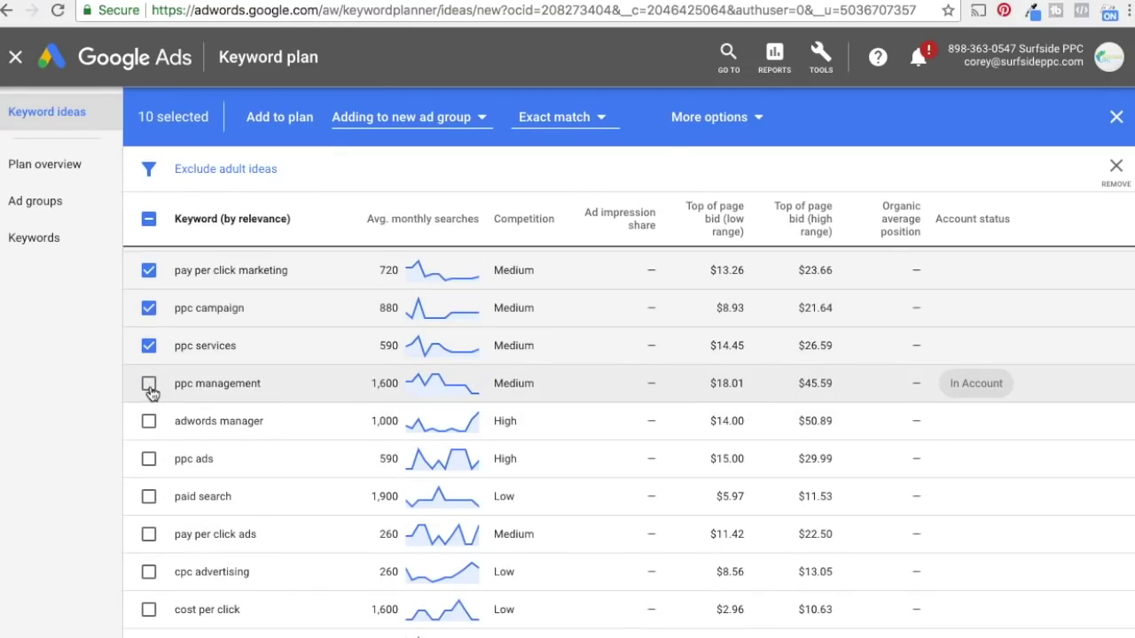
{"action": "left_click", "coordinate": [148, 383]}
{"action": "left_click", "coordinate": [148, 421]}
{"action": "left_click", "coordinate": [148, 458]}
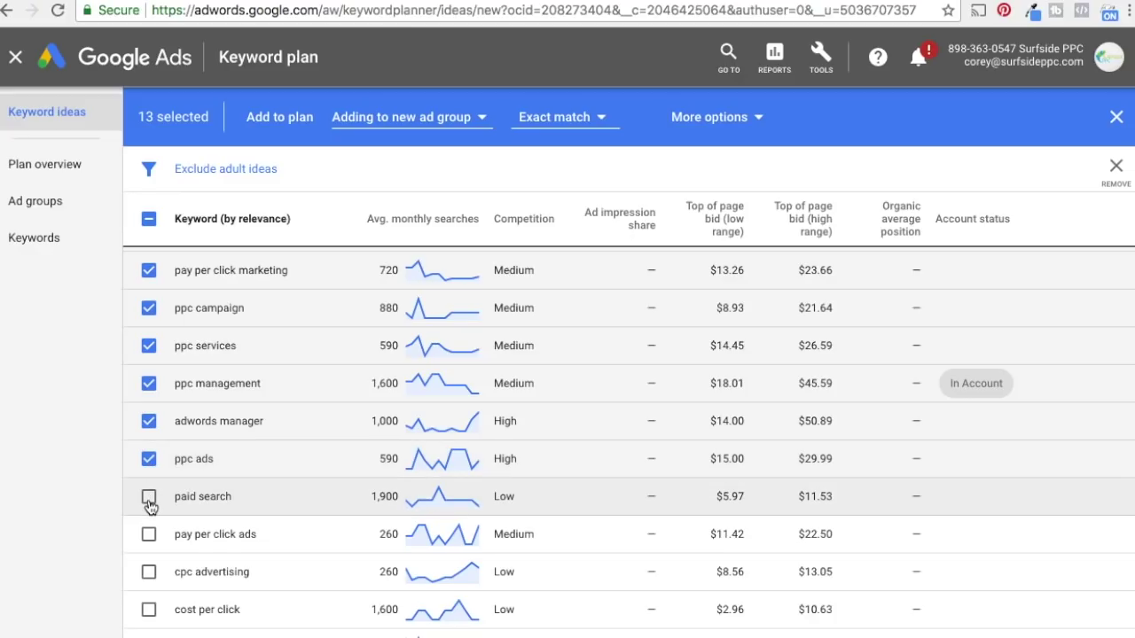
{"action": "left_click", "coordinate": [148, 496]}
{"action": "left_click", "coordinate": [148, 534]}
Download the keyword ideas report for the ppc advertising search
{"action": "scroll", "coordinate": [690, 549], "scroll_direction": "up", "scroll_amount": 10}
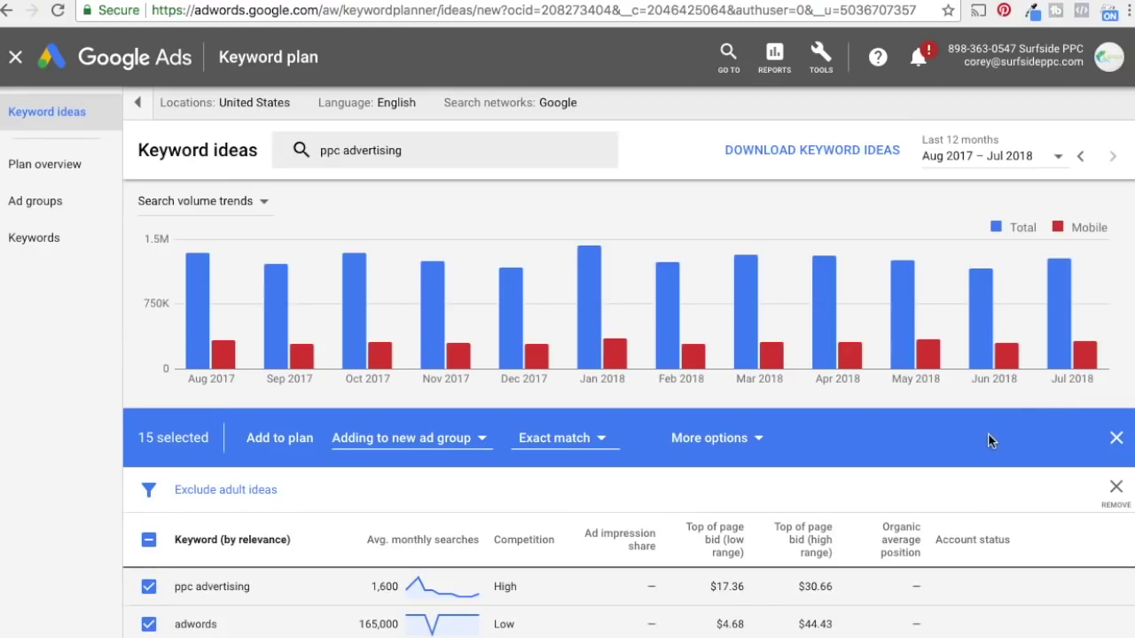
{"action": "left_click", "coordinate": [821, 165]}
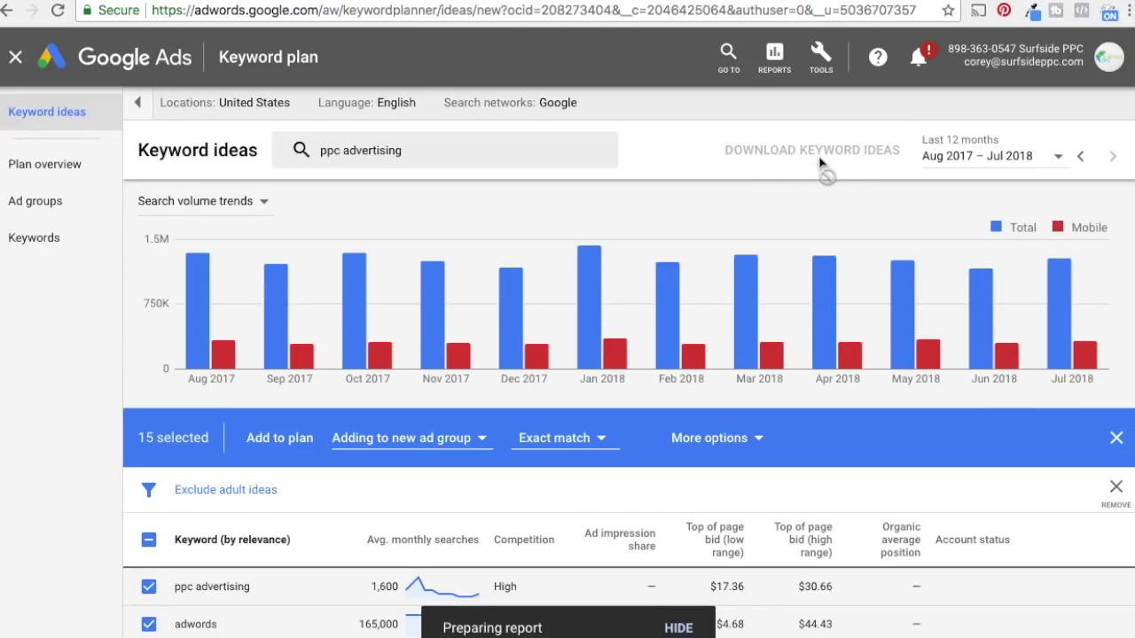
{"action": "scroll", "coordinate": [670, 474], "scroll_direction": "down", "scroll_amount": 3}
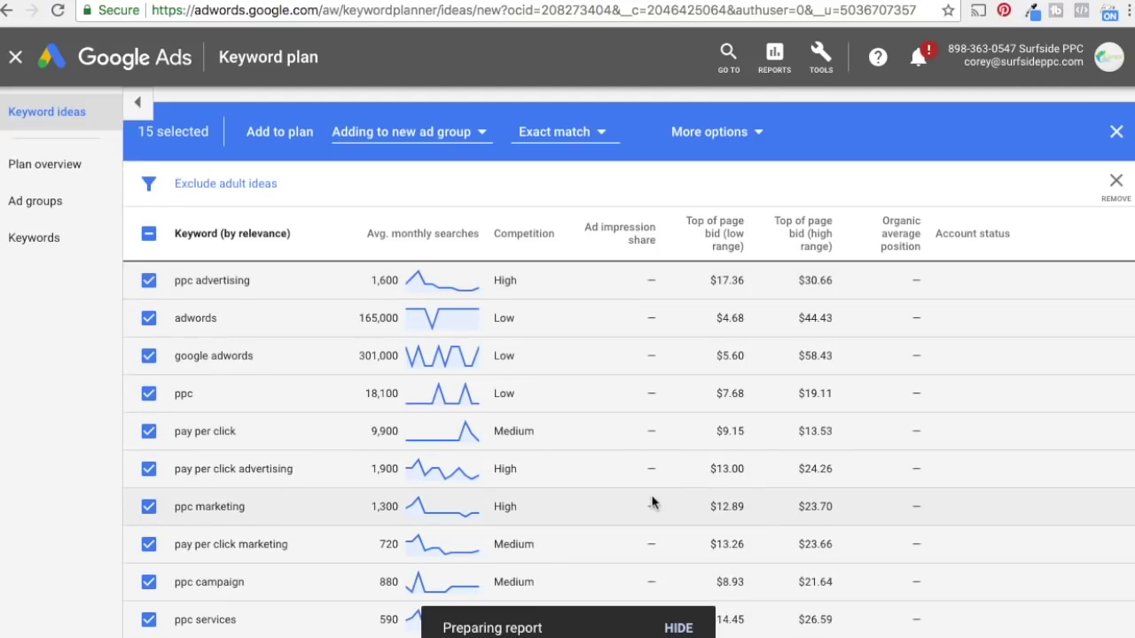